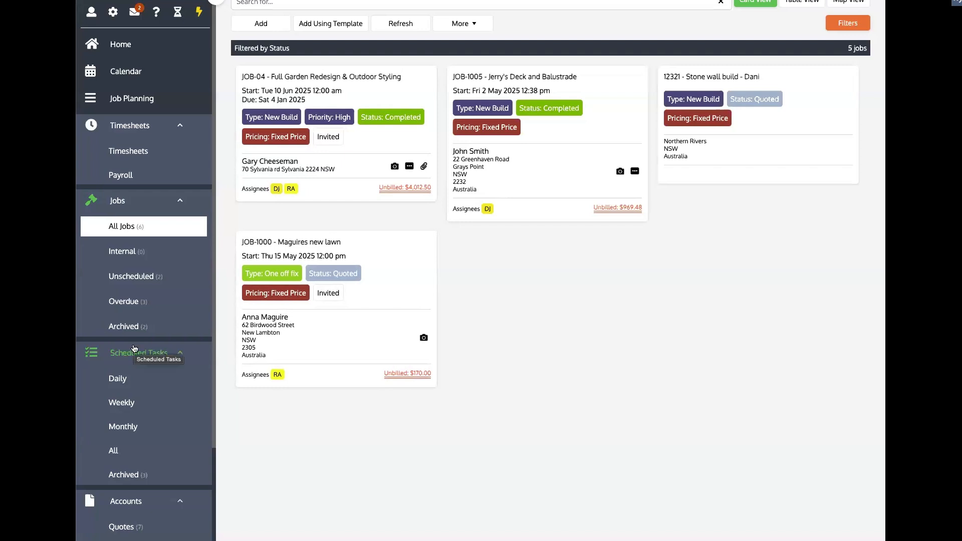
Open the Templates settings for quote headers, footers, cover pages and T&Cs, briefly checking Messaging templates
{"action": "scroll", "coordinate": [139, 396], "scroll_direction": "down", "scroll_amount": 3}
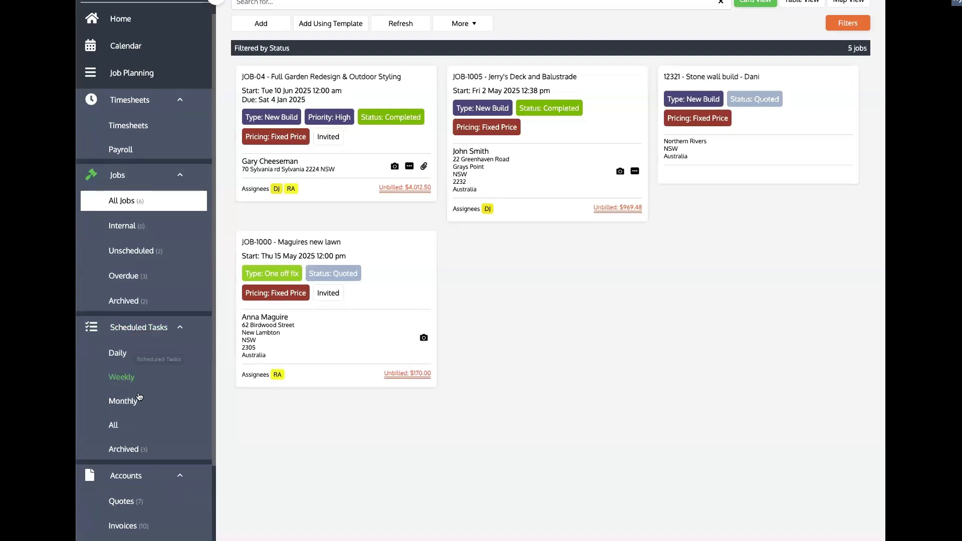
{"action": "scroll", "coordinate": [139, 396], "scroll_direction": "down", "scroll_amount": 2}
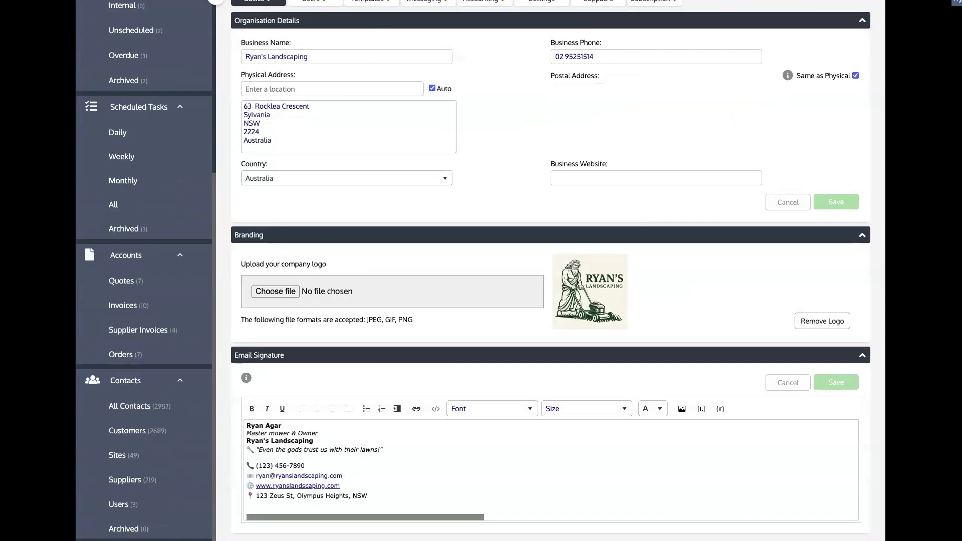
{"action": "left_click", "coordinate": [379, 1]}
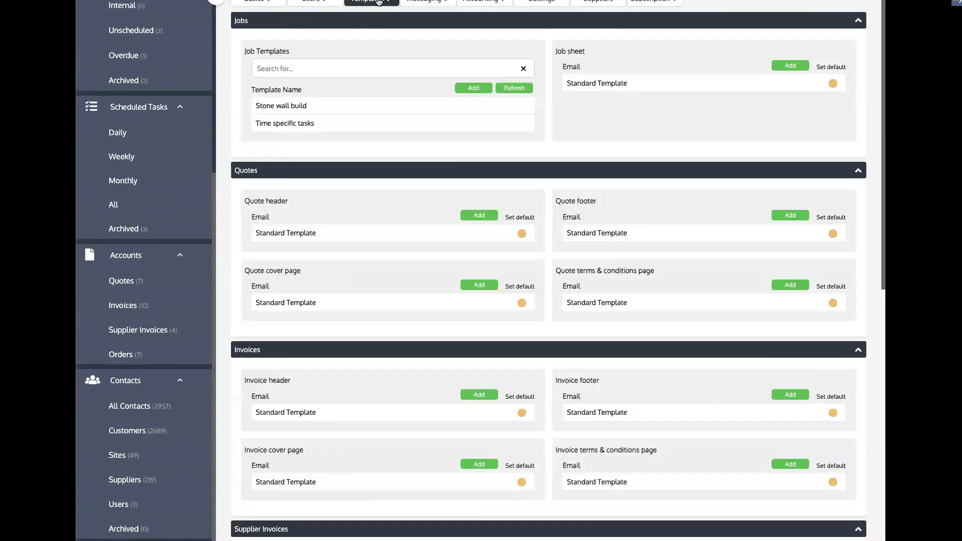
{"action": "left_click", "coordinate": [429, 4]}
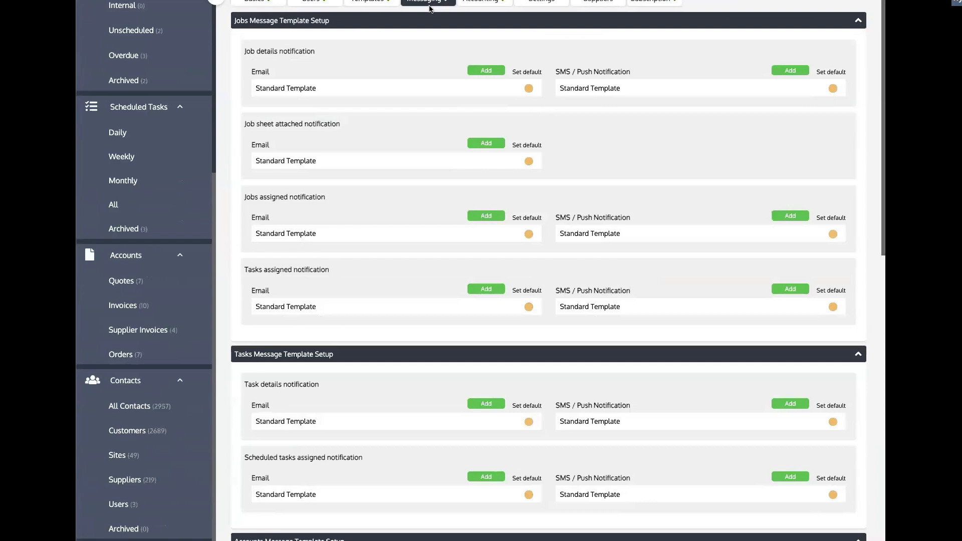
{"action": "left_click", "coordinate": [380, 5]}
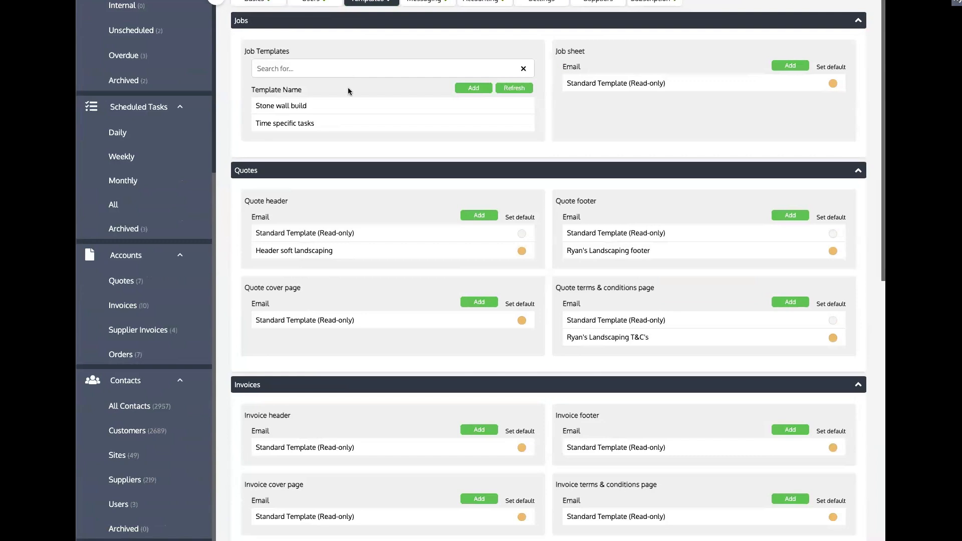
{"action": "left_click", "coordinate": [421, 2]}
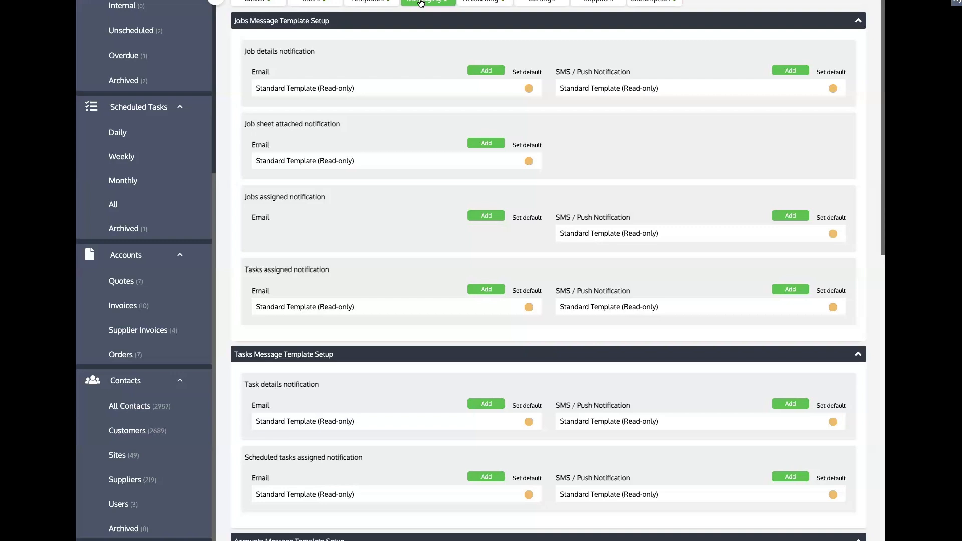
{"action": "left_click", "coordinate": [368, 2]}
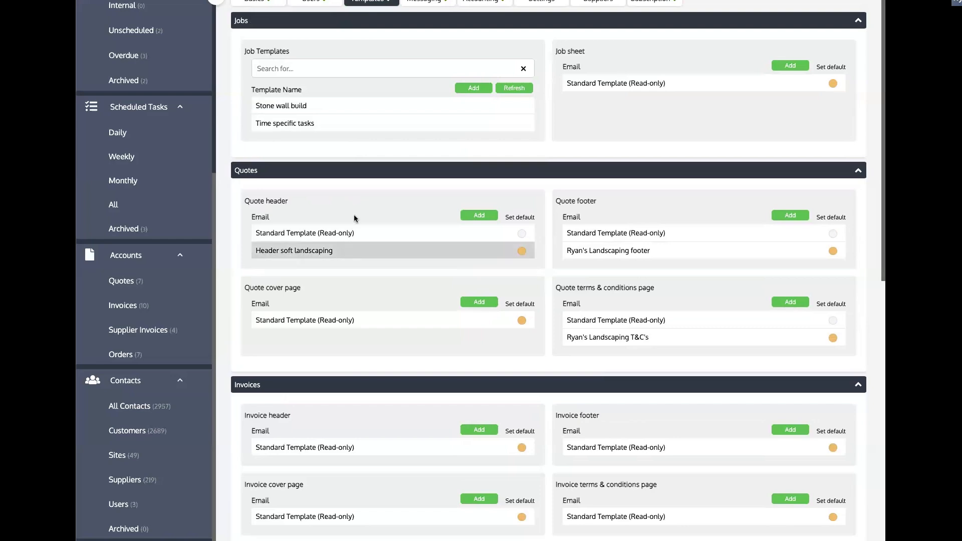
Scroll down to the Pre-Built Sale Item Templates list with 'Quote template soft landscaping' ($935.00)
{"action": "scroll", "coordinate": [364, 181], "scroll_direction": "down", "scroll_amount": 3}
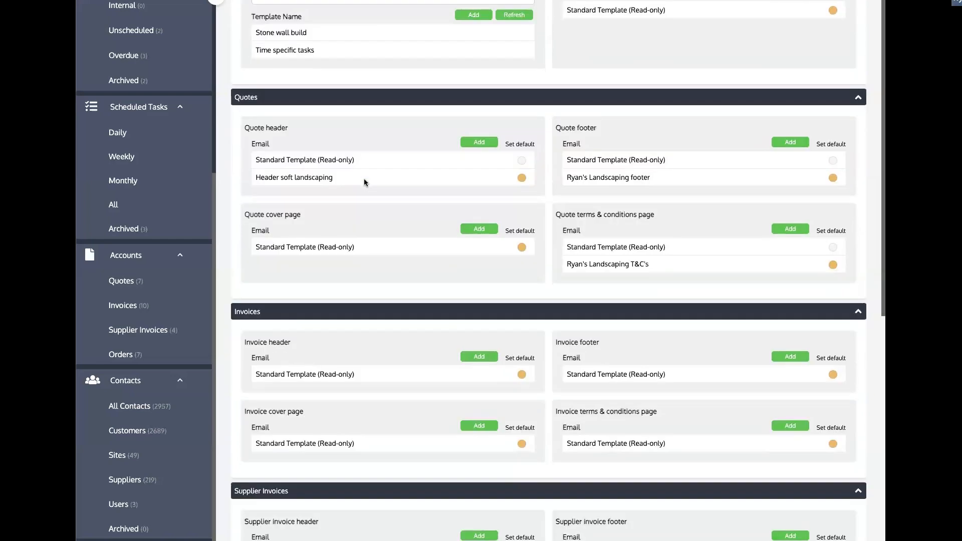
{"action": "scroll", "coordinate": [364, 182], "scroll_direction": "down", "scroll_amount": 2}
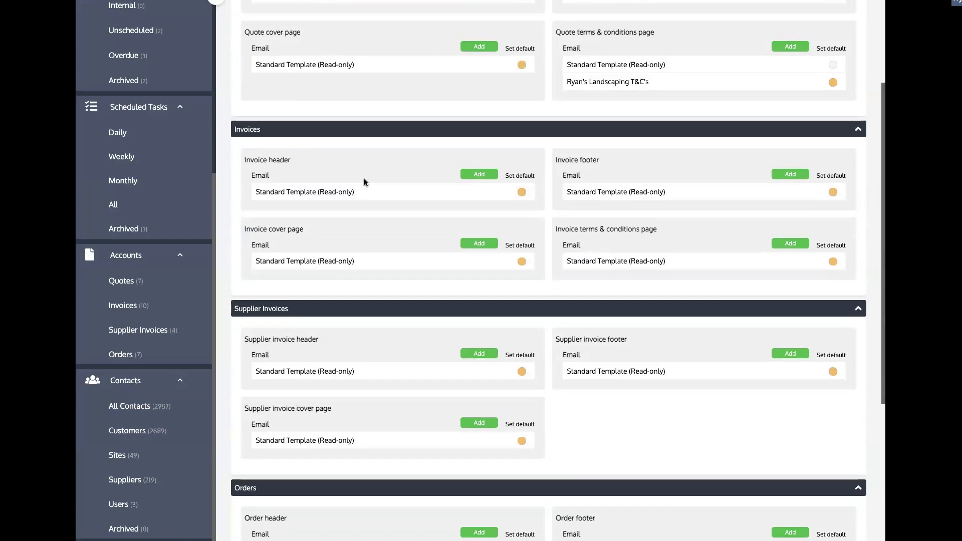
{"action": "scroll", "coordinate": [363, 181], "scroll_direction": "down", "scroll_amount": 8}
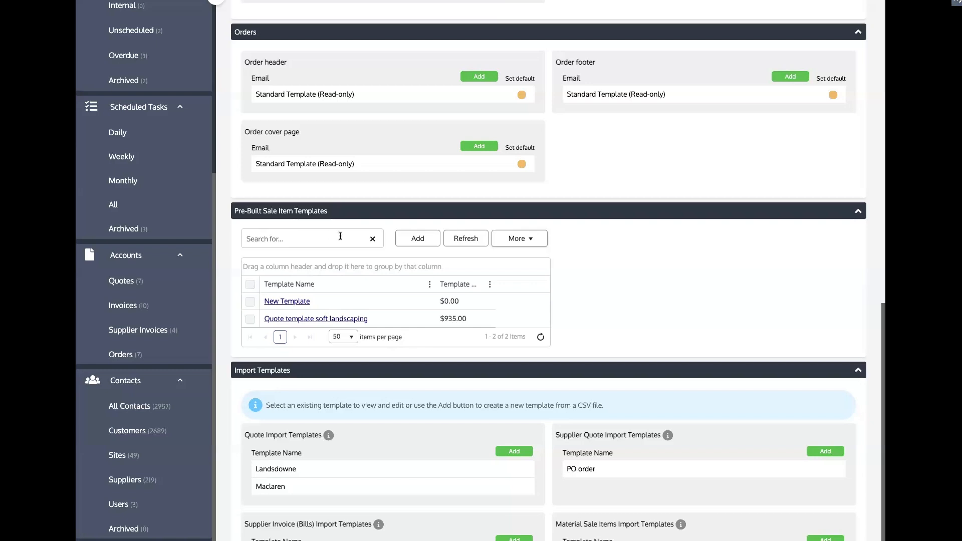
Start a new pre-built sale item template with two extra sections and an Other item
{"action": "left_click", "coordinate": [415, 239]}
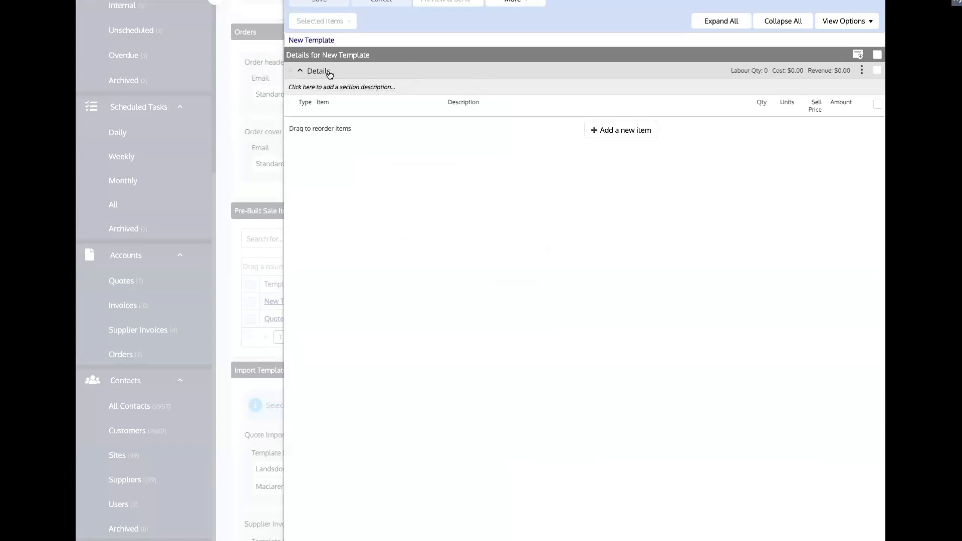
{"action": "left_click", "coordinate": [862, 56]}
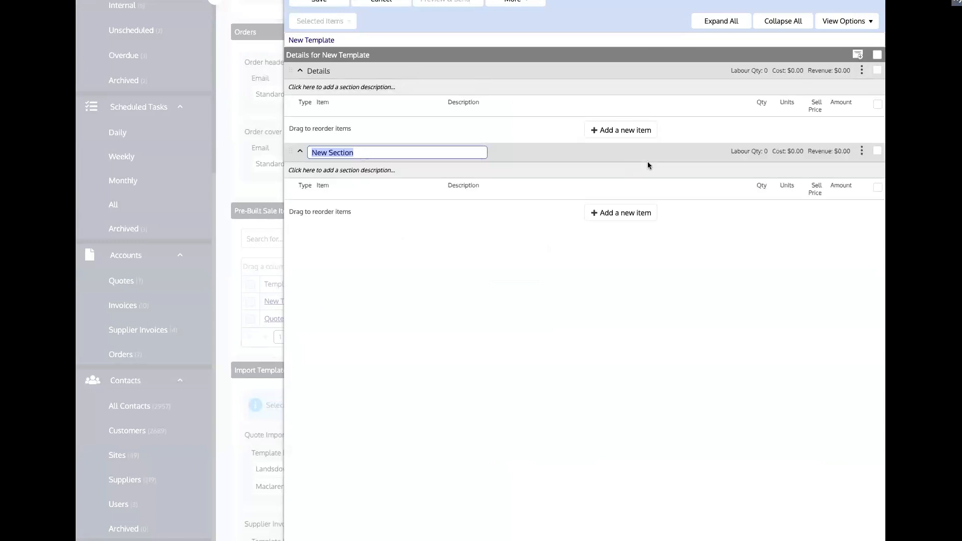
{"action": "left_click", "coordinate": [857, 67]}
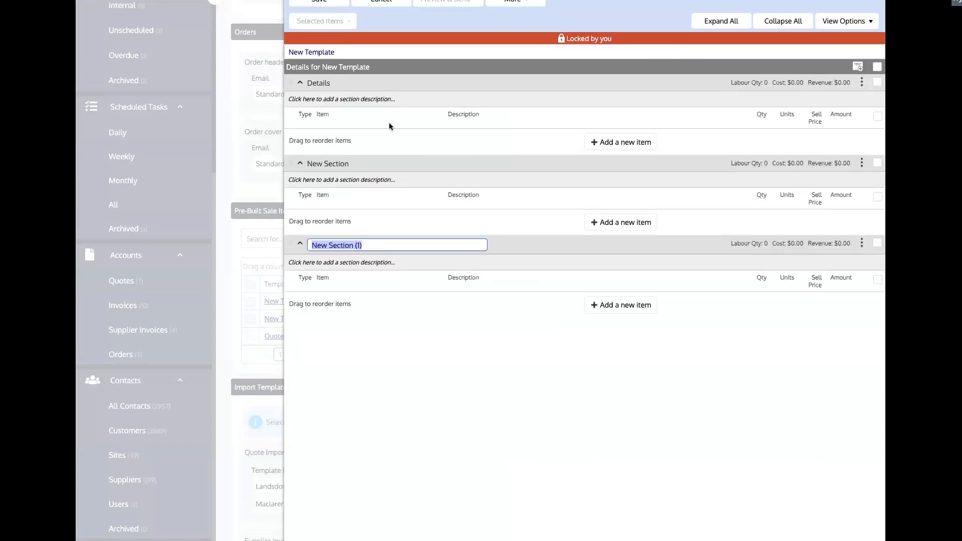
{"action": "left_click", "coordinate": [622, 142]}
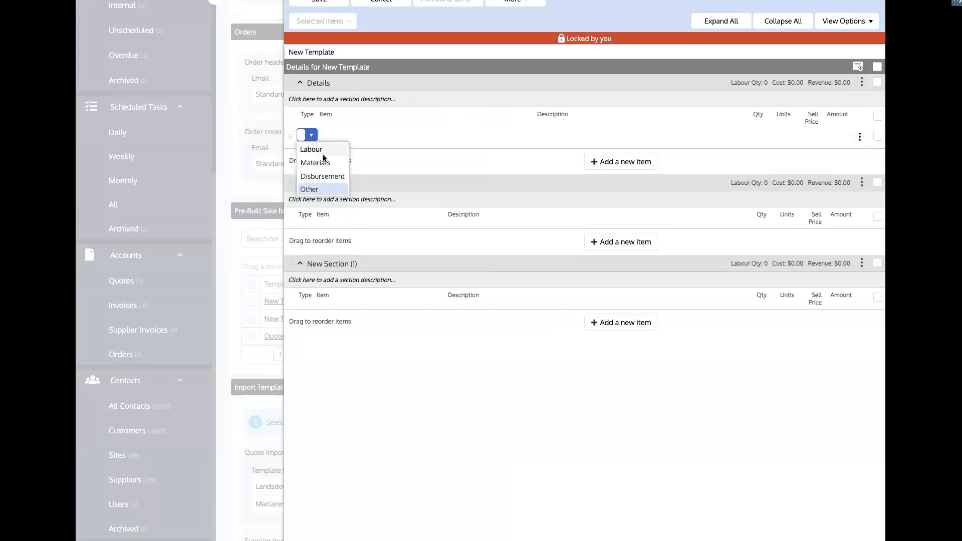
{"action": "left_click", "coordinate": [479, 441]}
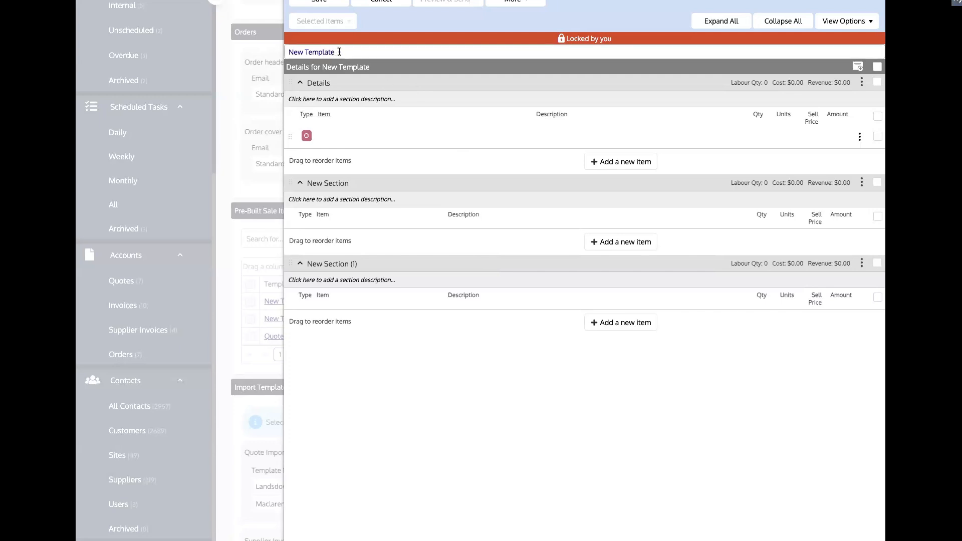
Clear the template name and close the editor, discarding the changes
{"action": "left_click_drag", "start_coordinate": [337, 52], "coordinate": [274, 55]}
{"action": "key", "text": "BackSpace"}
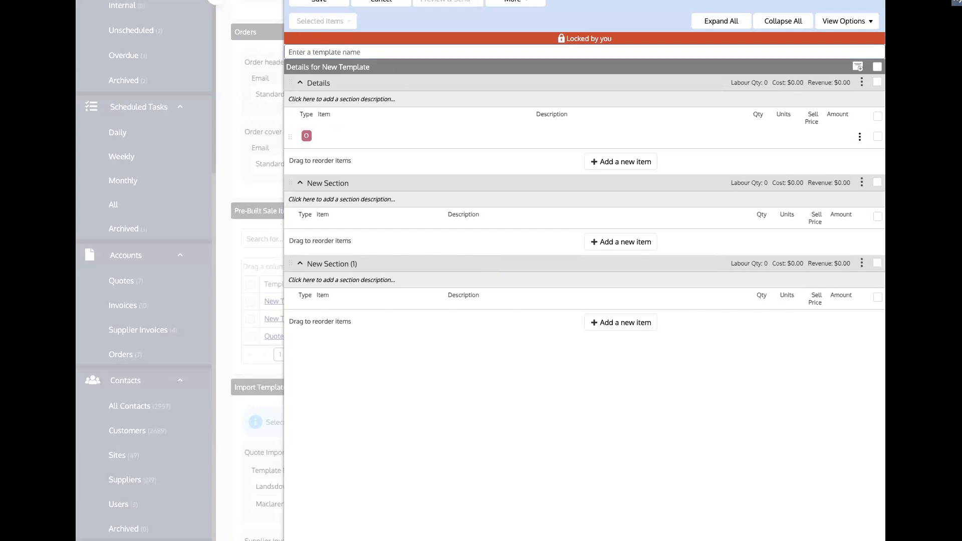
{"action": "left_click", "coordinate": [381, 4]}
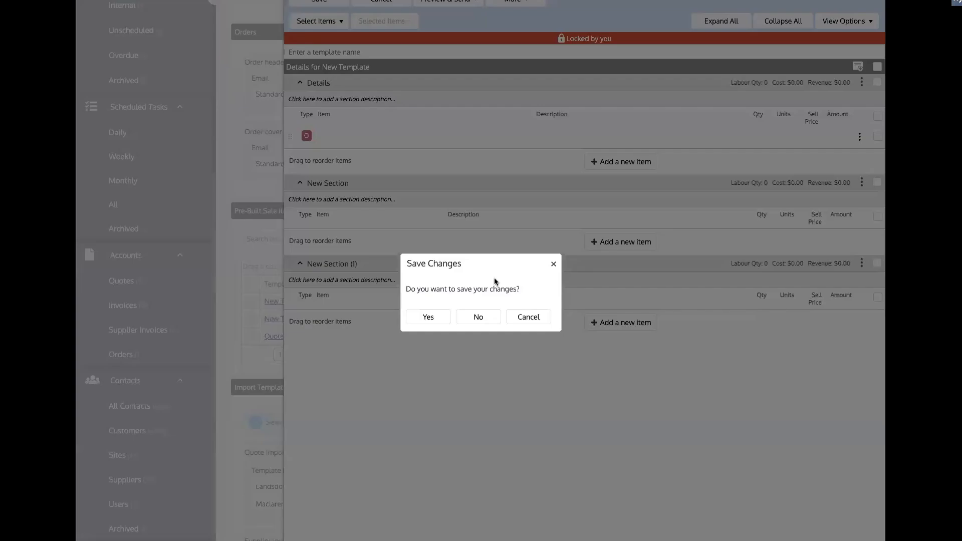
{"action": "left_click", "coordinate": [479, 317]}
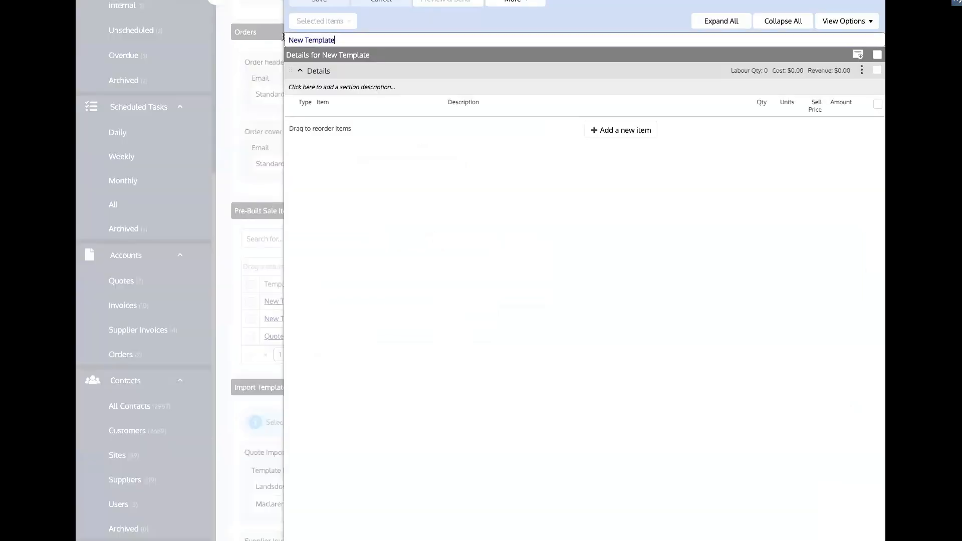
Name the template 'Quote template - soft landscaping' and rename the Details section to 'prep'
{"action": "left_click_drag", "start_coordinate": [336, 40], "coordinate": [284, 37]}
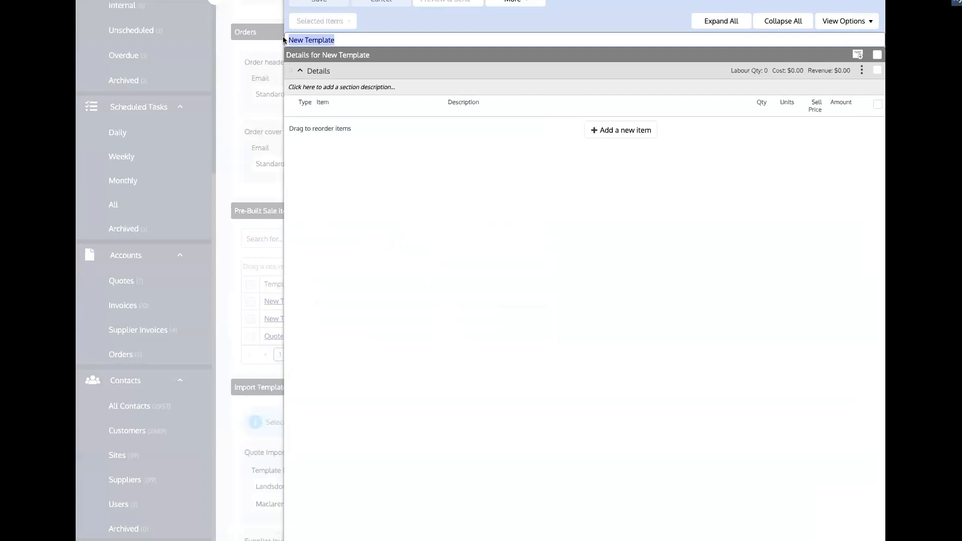
{"action": "type", "text": "Quote"}
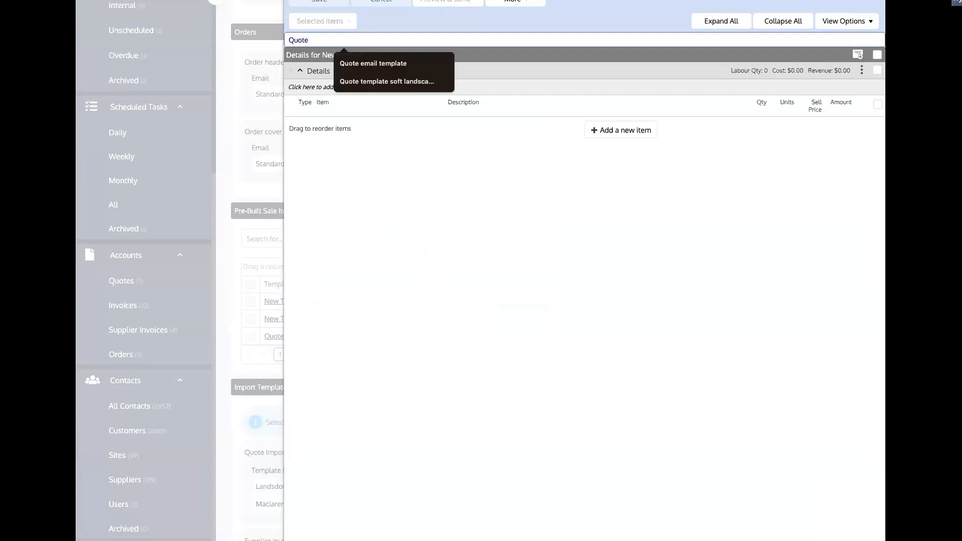
{"action": "type", "text": " template -"}
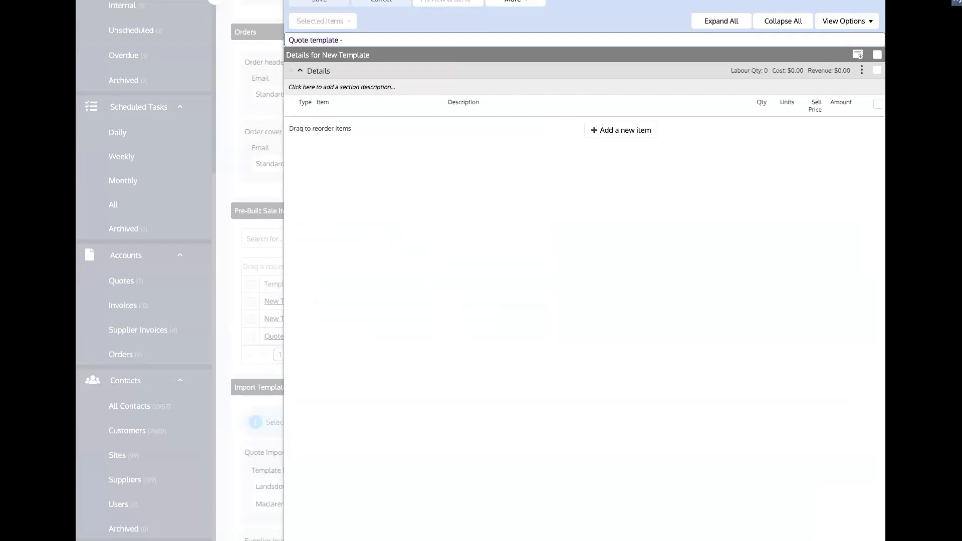
{"action": "type", "text": " soft landscaping"}
{"action": "left_click", "coordinate": [372, 27]}
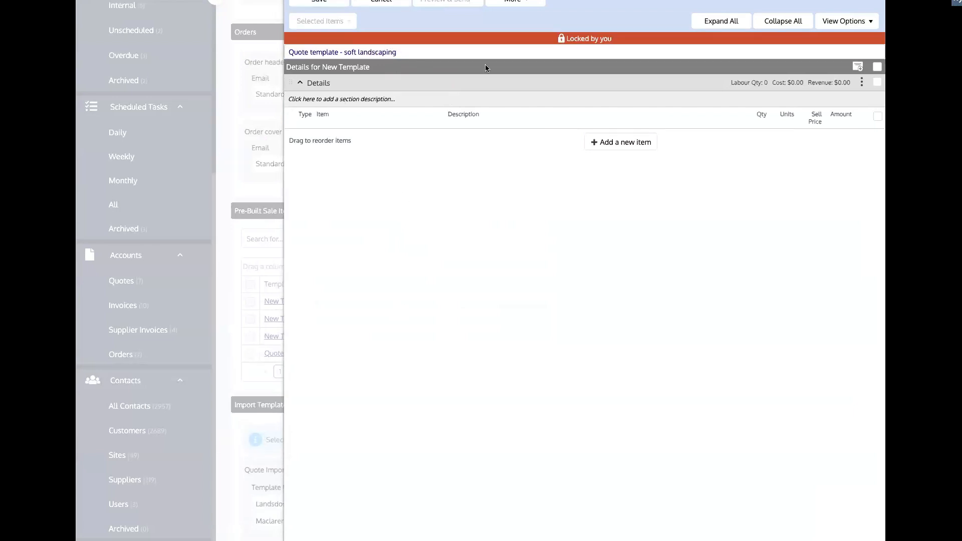
{"action": "left_click", "coordinate": [319, 82]}
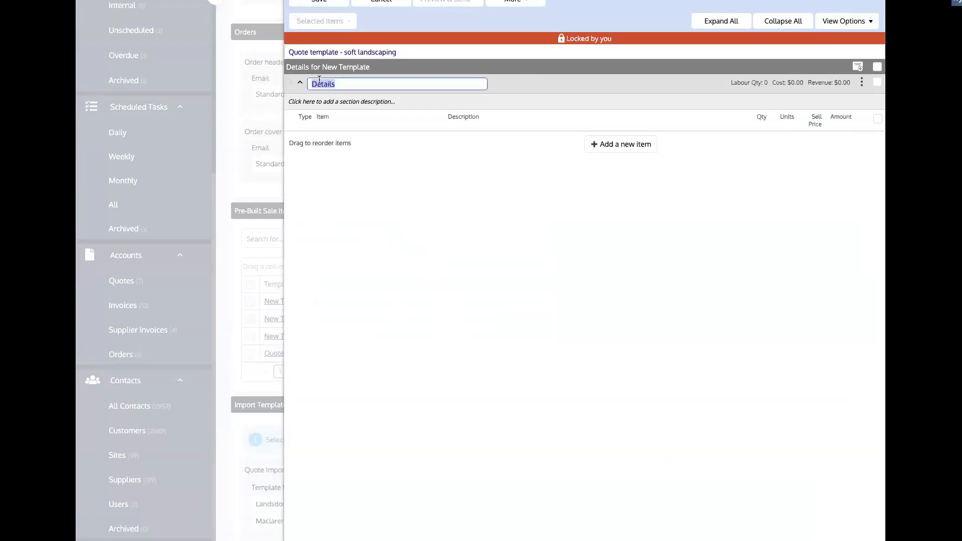
{"action": "type", "text": "prep"}
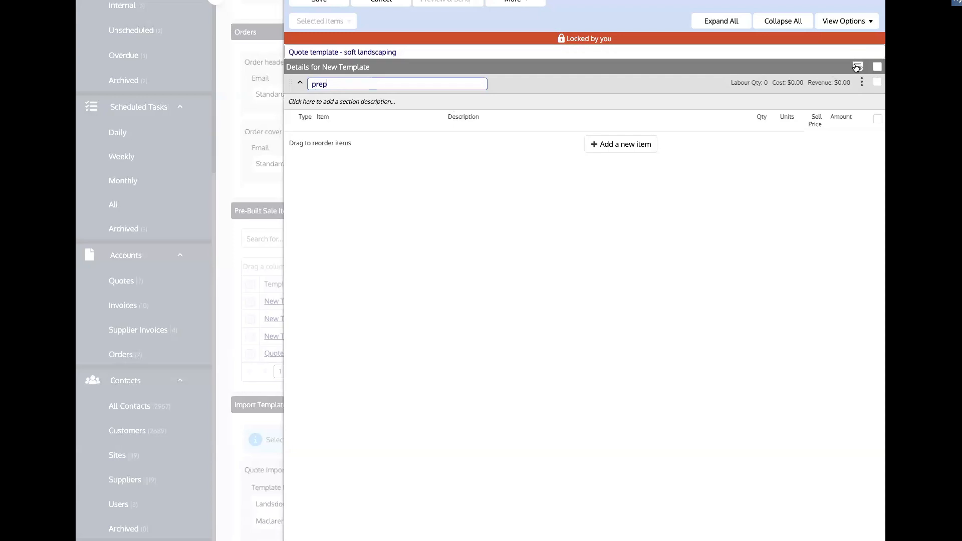
Add another section and an Other item to prep, then close without saving
{"action": "left_click", "coordinate": [857, 67]}
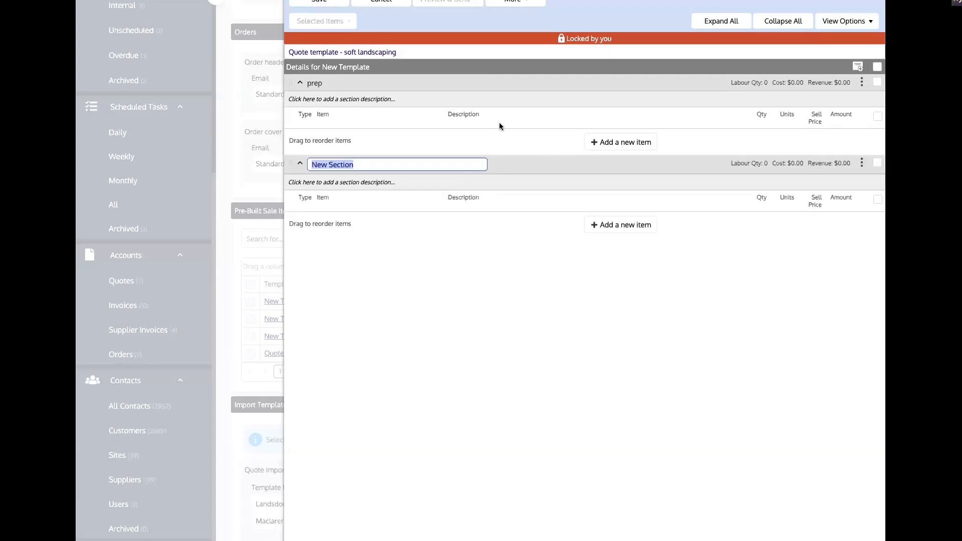
{"action": "left_click", "coordinate": [609, 138]}
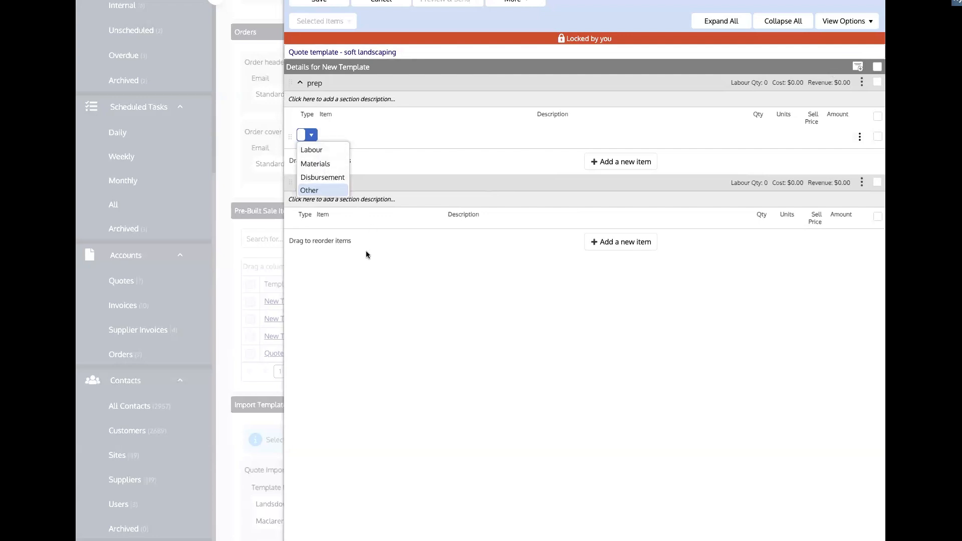
{"action": "key", "text": "Return"}
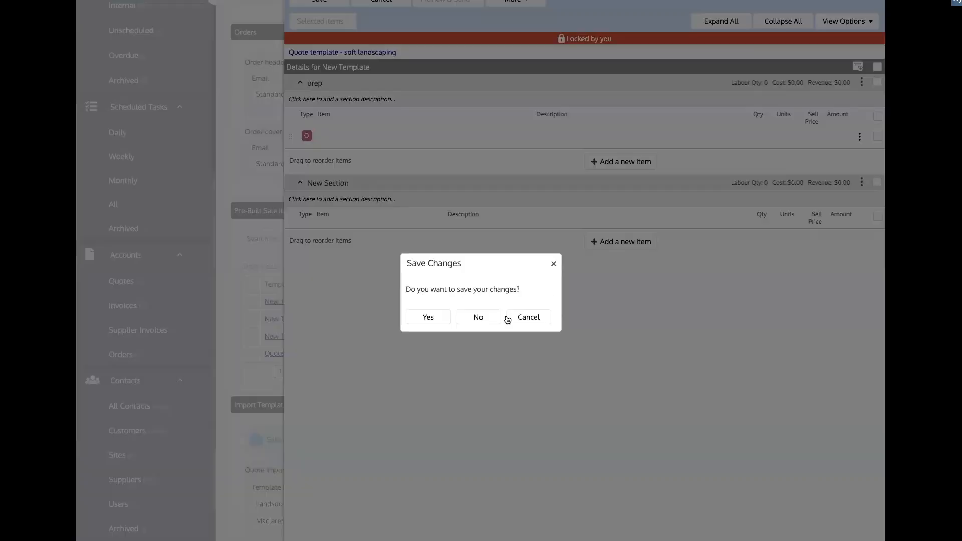
{"action": "left_click", "coordinate": [478, 318]}
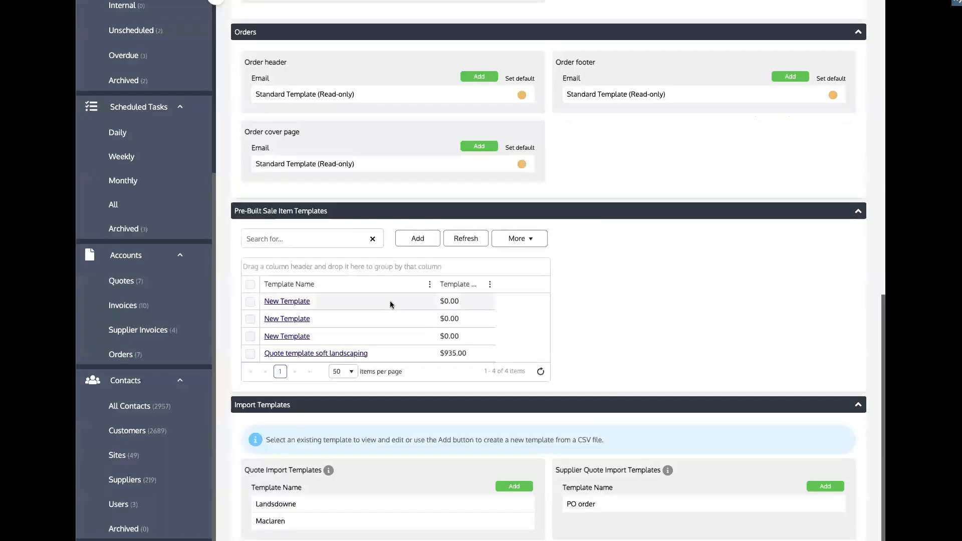
Open 'Quote template soft landscaping', expand Irrigation & Drainage to view its labour item, then close it
{"action": "left_click", "coordinate": [314, 353]}
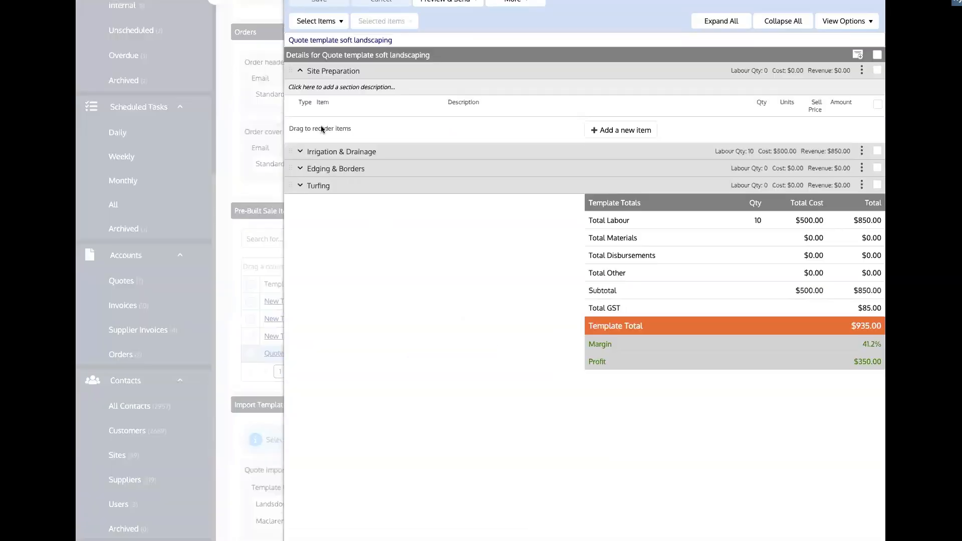
{"action": "left_click", "coordinate": [301, 152]}
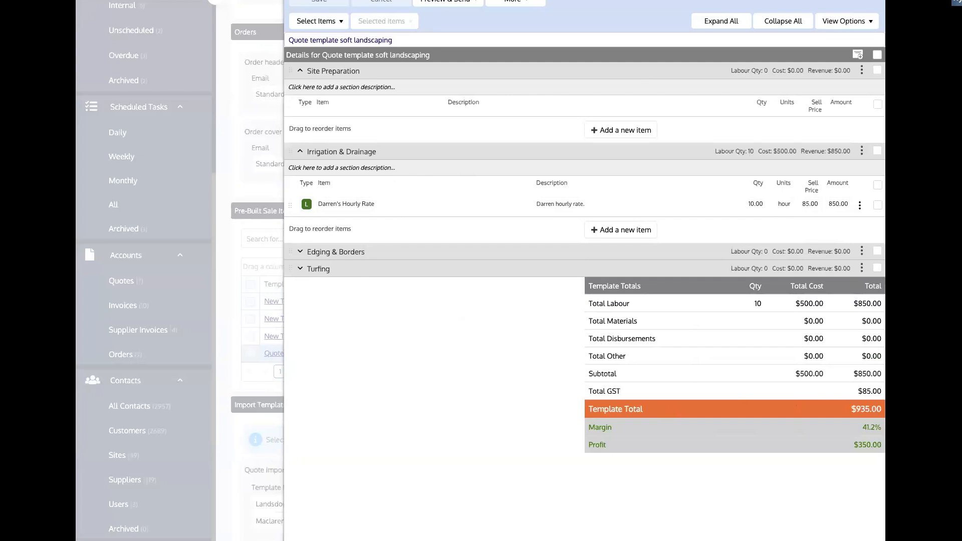
{"action": "left_click", "coordinate": [253, 393]}
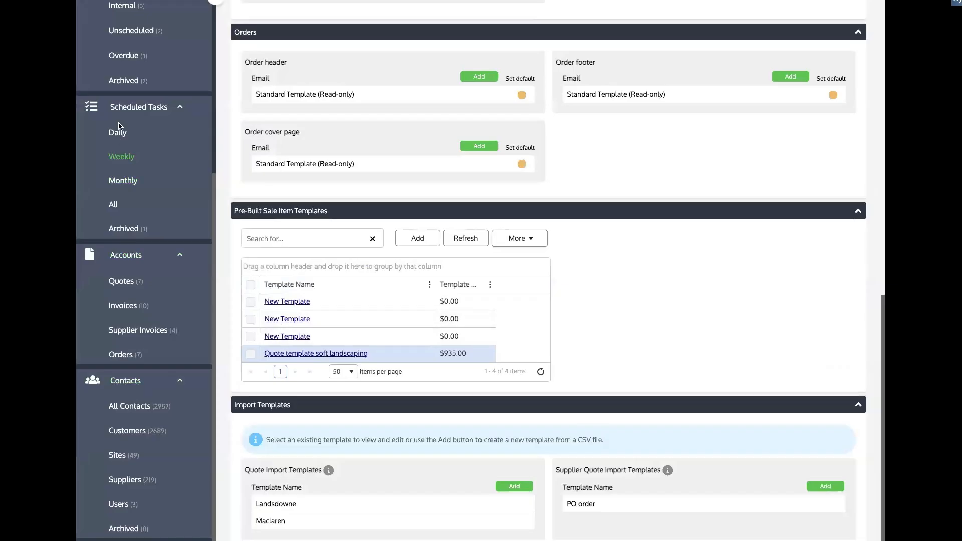
{"action": "scroll", "coordinate": [122, 120], "scroll_direction": "up", "scroll_amount": 2}
Go to All Jobs, then open the Quotes list showing seven existing quotes
{"action": "left_click", "coordinate": [129, 74]}
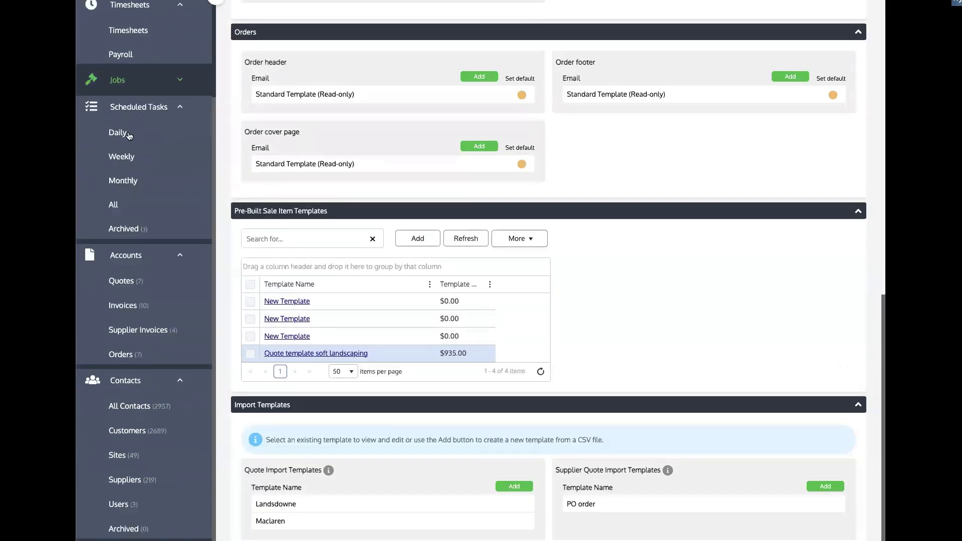
{"action": "left_click", "coordinate": [134, 79]}
{"action": "left_click", "coordinate": [122, 85]}
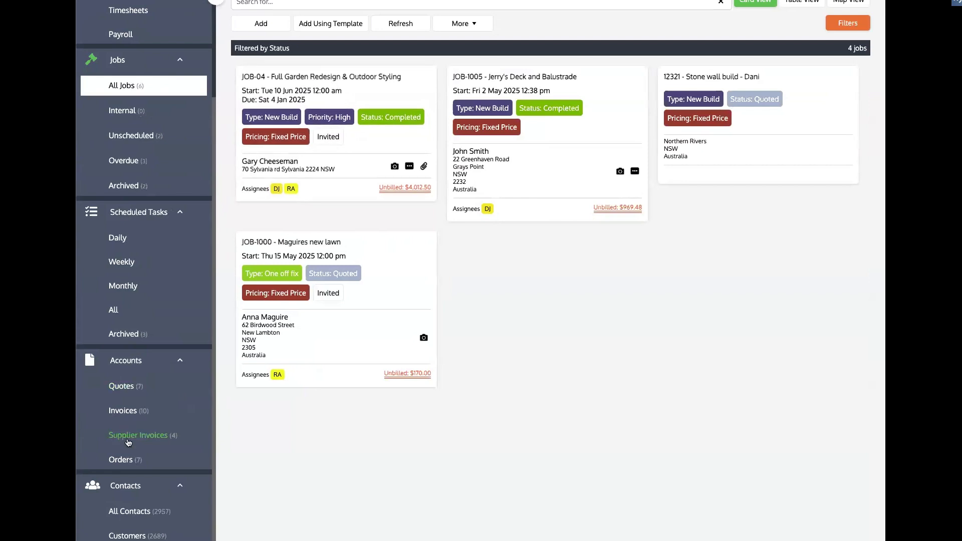
{"action": "scroll", "coordinate": [125, 436], "scroll_direction": "down", "scroll_amount": 1}
{"action": "left_click", "coordinate": [130, 361]}
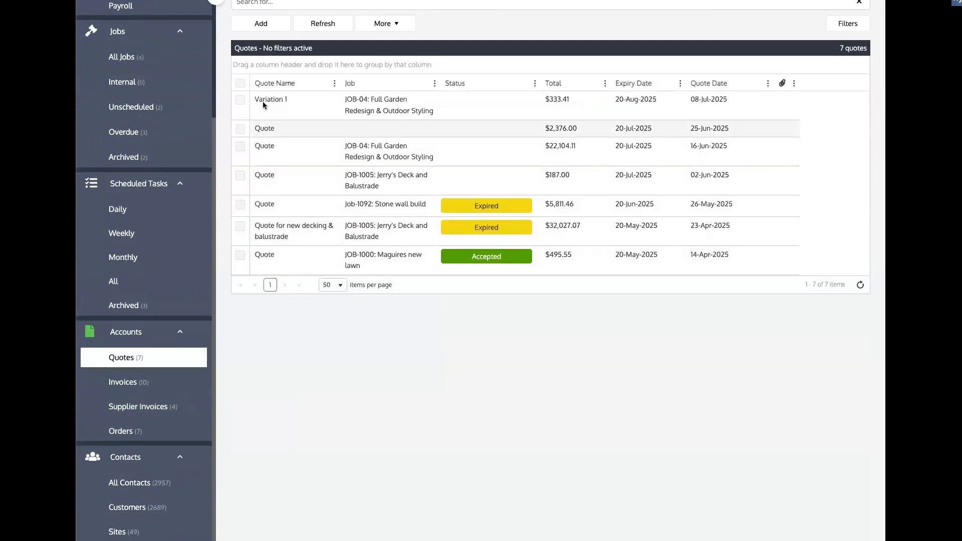
Create QUOTE-1038 from the 'Quote template soft landscaping' pre-built template and save it
{"action": "left_click", "coordinate": [266, 33]}
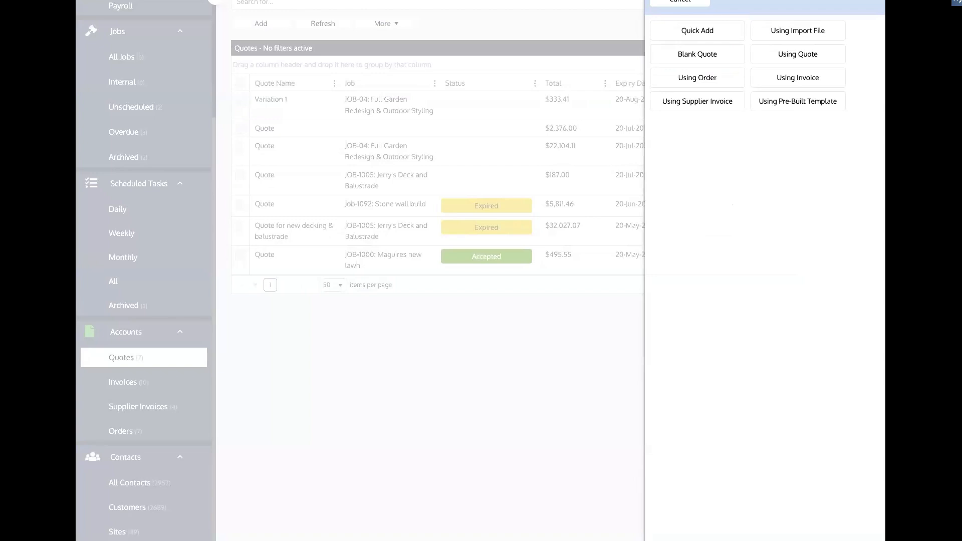
{"action": "left_click", "coordinate": [800, 110]}
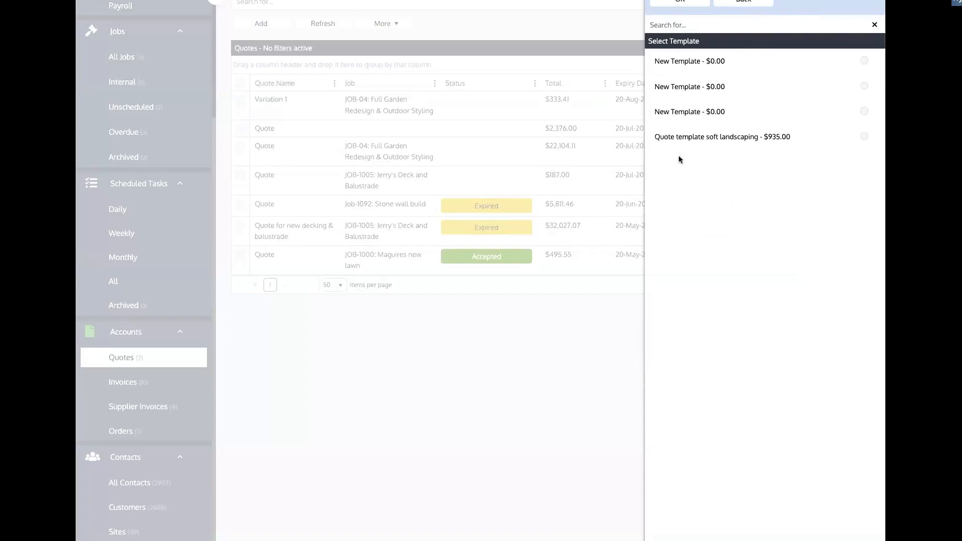
{"action": "left_click", "coordinate": [864, 138]}
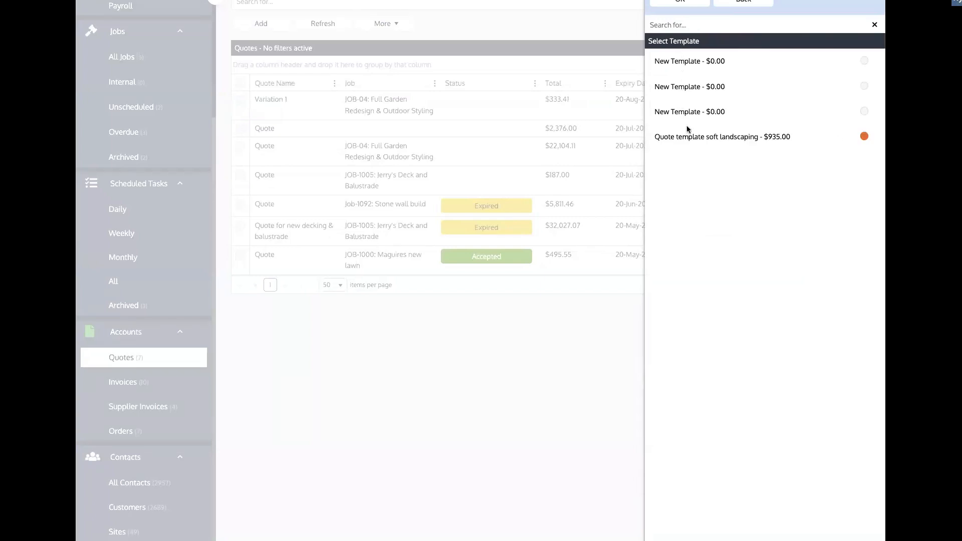
{"action": "left_click", "coordinate": [680, 2]}
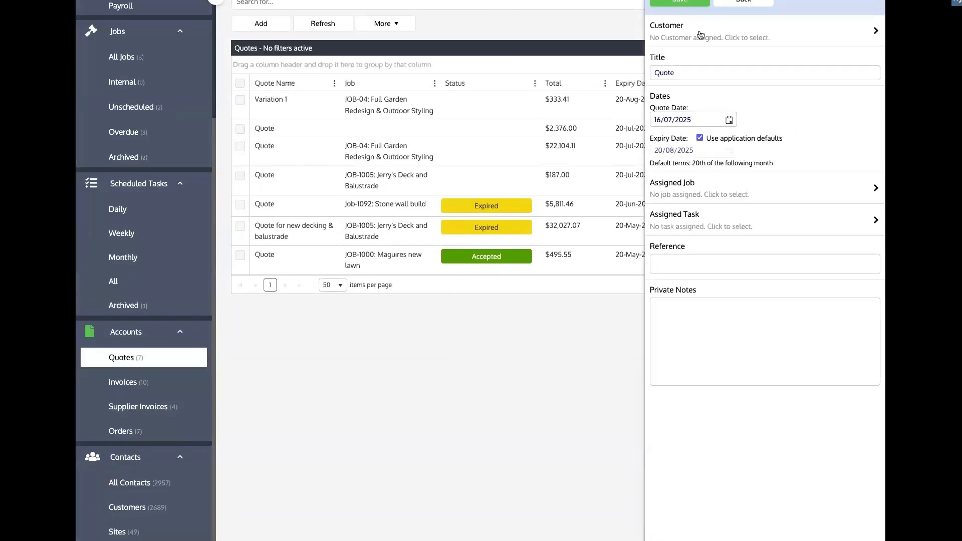
{"action": "left_click_drag", "start_coordinate": [721, 73], "coordinate": [660, 73]}
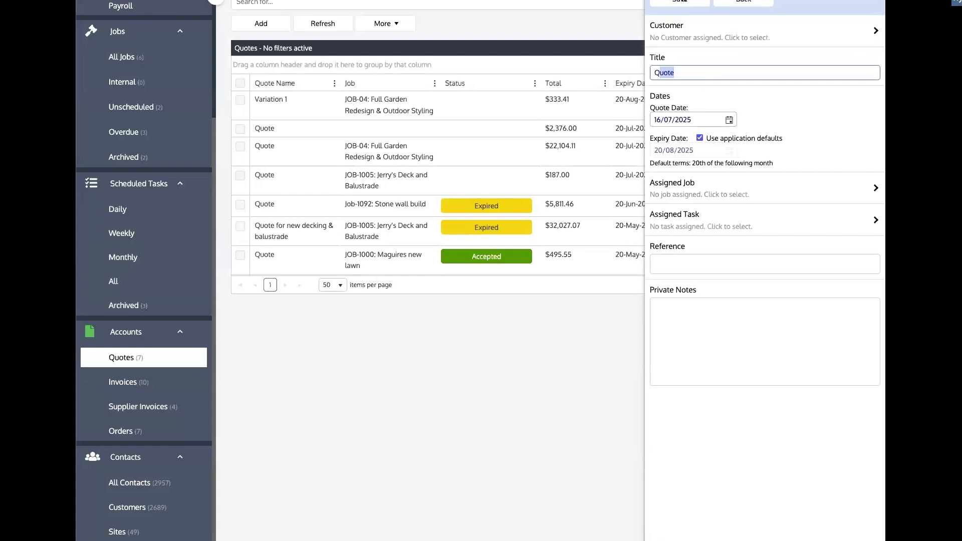
{"action": "left_click", "coordinate": [681, 2]}
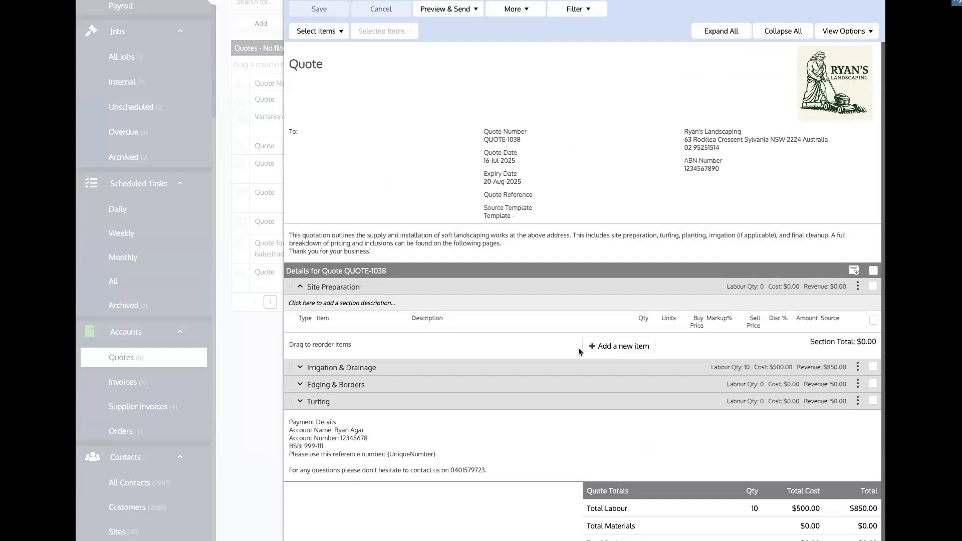
Expand and select Irrigation & Drainage, check its actions, then open the quote's introductory note for editing
{"action": "left_click", "coordinate": [300, 370]}
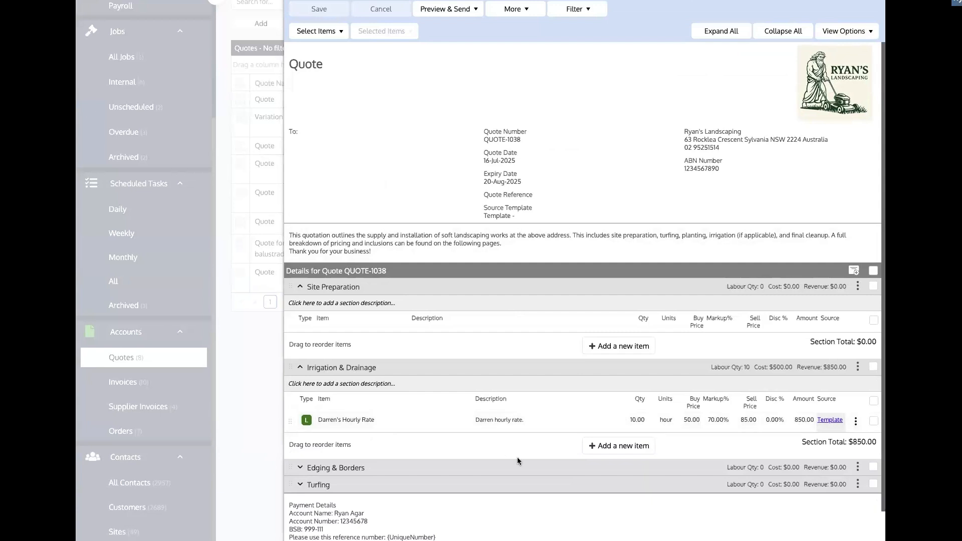
{"action": "scroll", "coordinate": [517, 457], "scroll_direction": "down", "scroll_amount": 1}
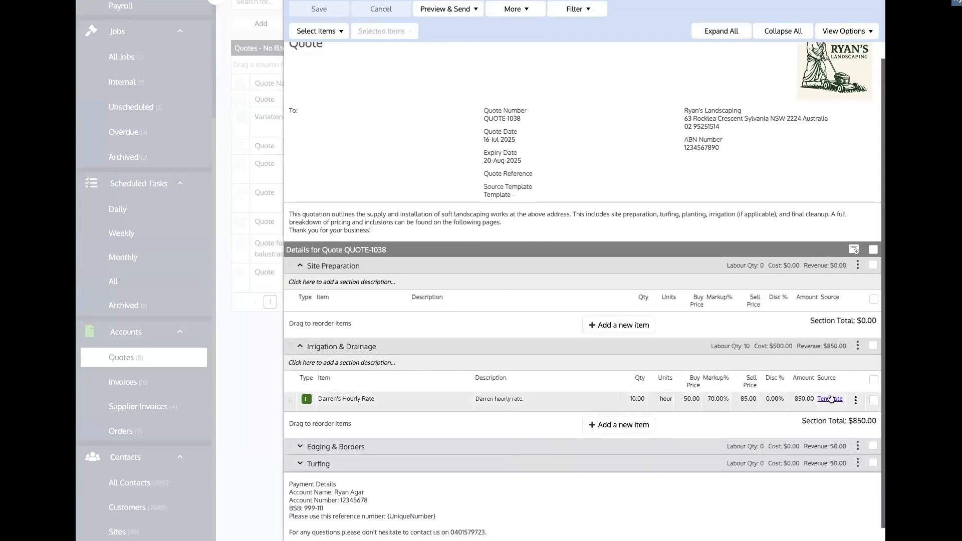
{"action": "scroll", "coordinate": [803, 491], "scroll_direction": "down", "scroll_amount": 4}
{"action": "scroll", "coordinate": [804, 491], "scroll_direction": "down", "scroll_amount": 1}
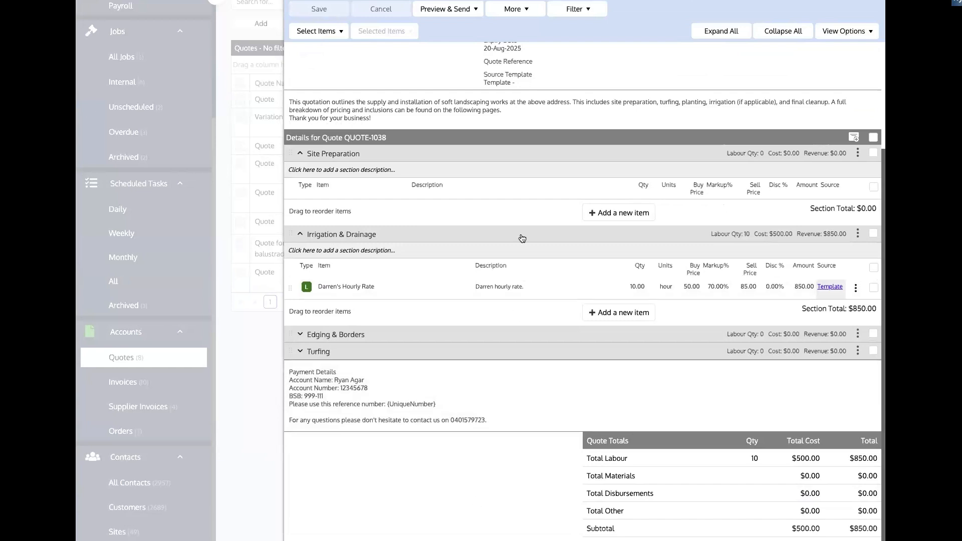
{"action": "scroll", "coordinate": [406, 215], "scroll_direction": "up", "scroll_amount": 5}
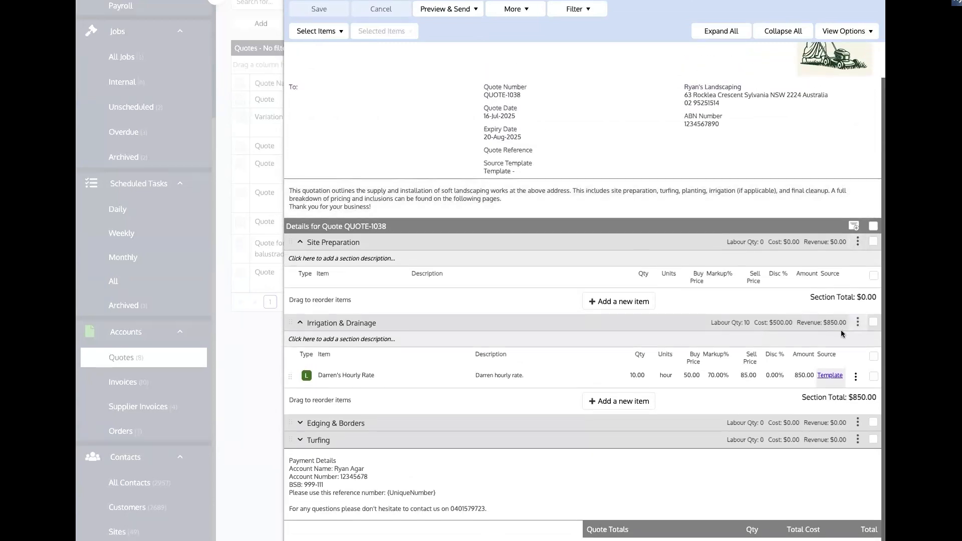
{"action": "left_click", "coordinate": [874, 324]}
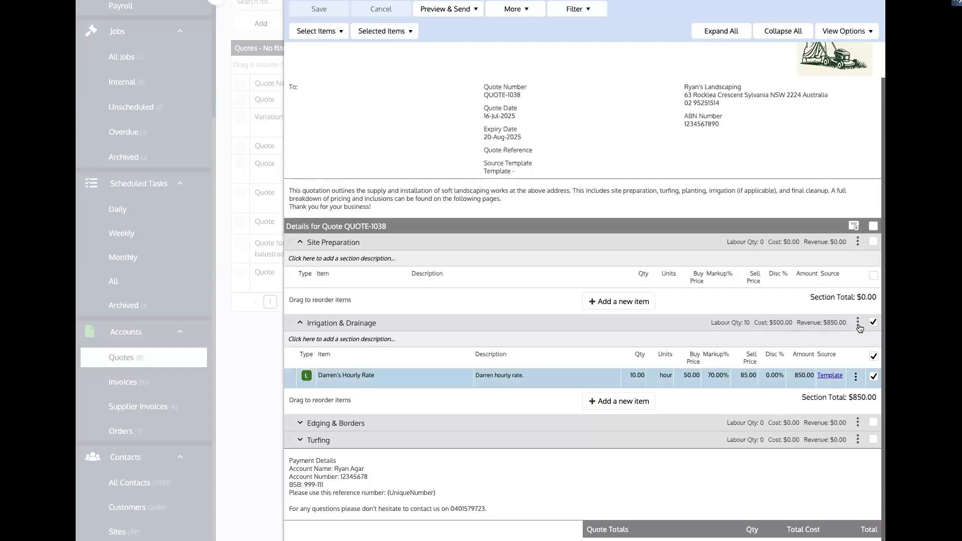
{"action": "left_click", "coordinate": [858, 322]}
{"action": "scroll", "coordinate": [512, 255], "scroll_direction": "up", "scroll_amount": 1}
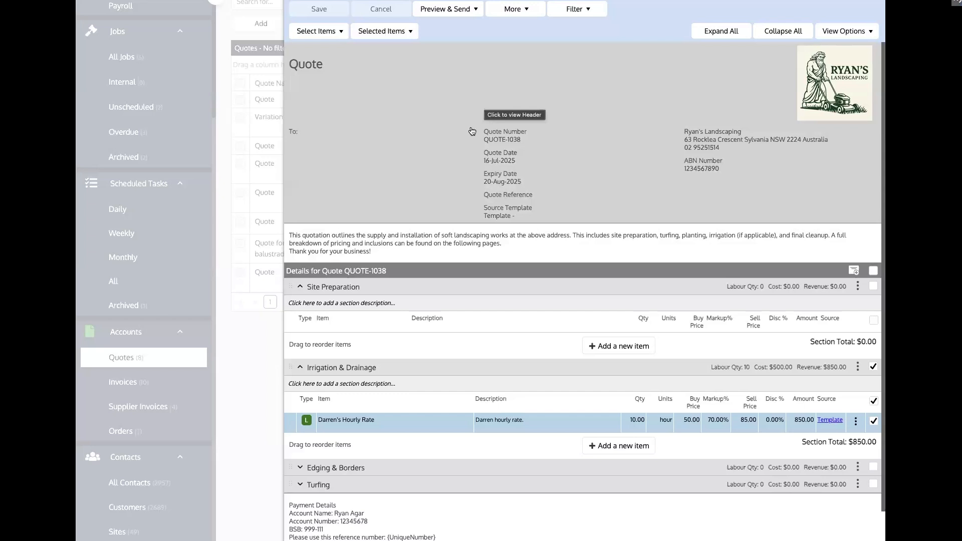
{"action": "left_click", "coordinate": [421, 232]}
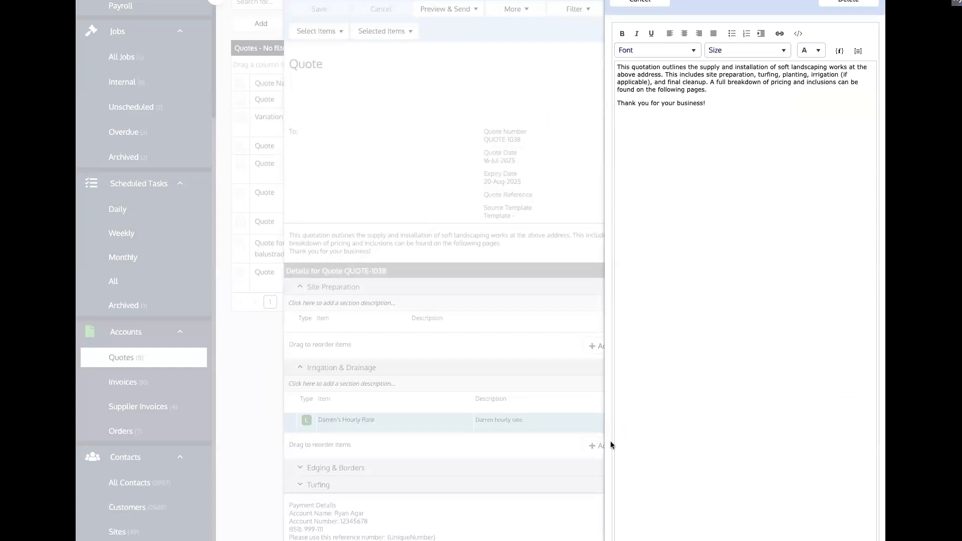
Close the description editor and check the More menu for a terms page option
{"action": "left_click", "coordinate": [855, 1]}
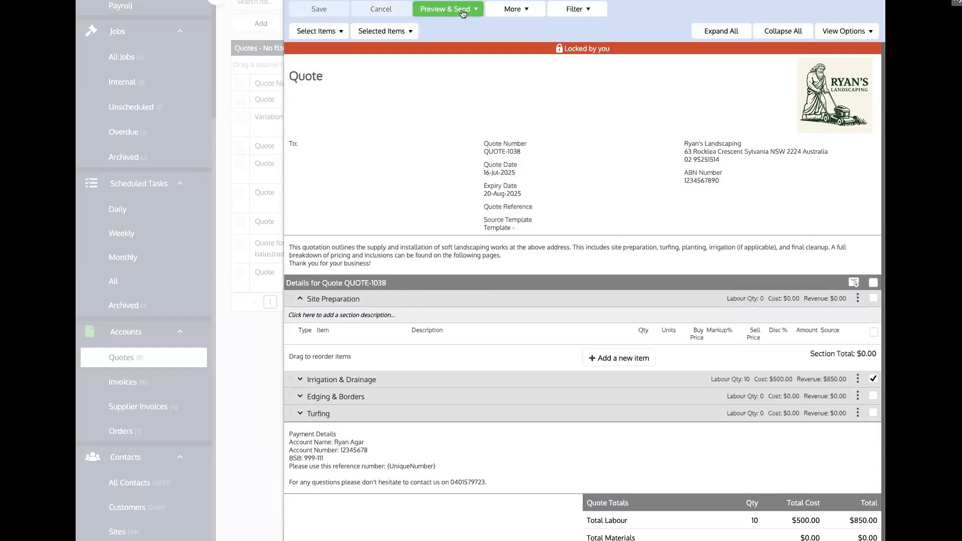
{"action": "left_click", "coordinate": [523, 11]}
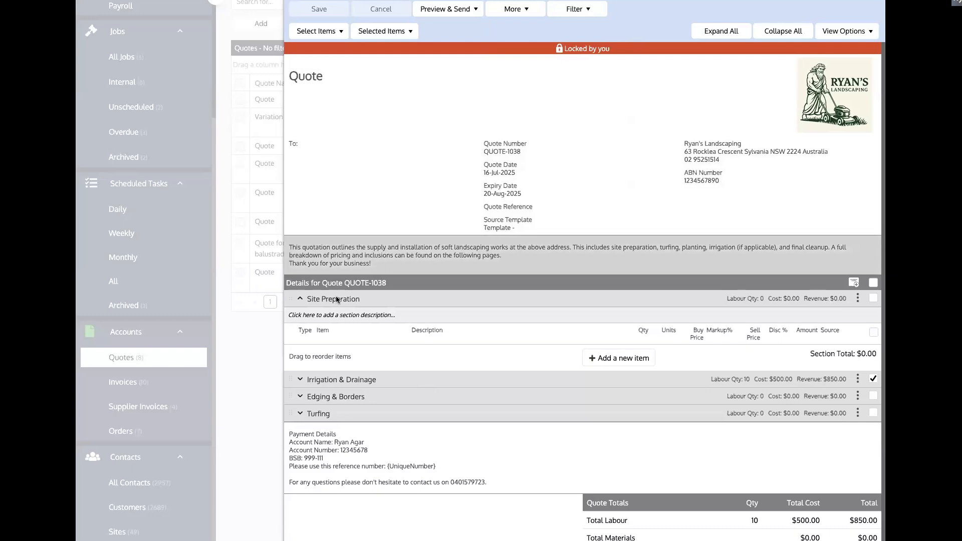
Close QUOTE-1038 and go to the Templates settings
{"action": "left_click", "coordinate": [233, 394]}
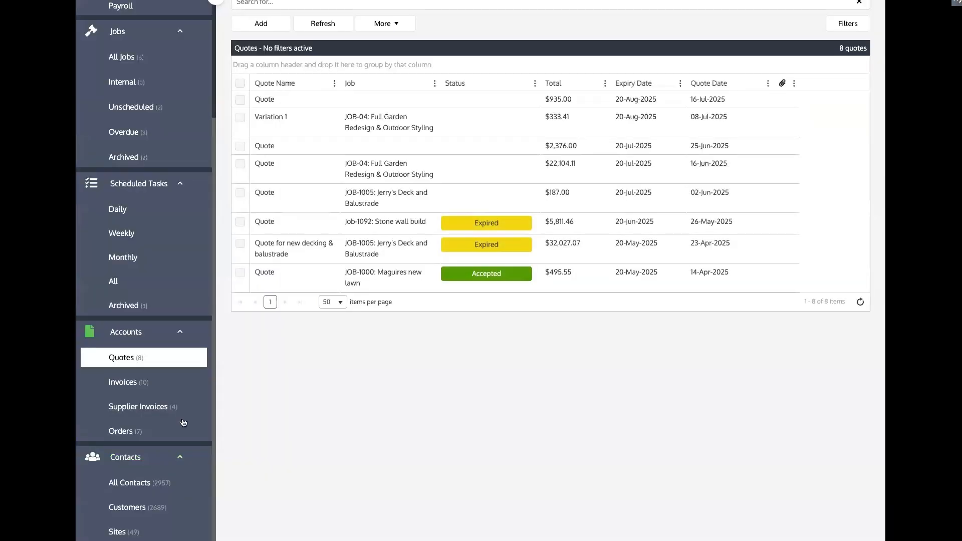
{"action": "scroll", "coordinate": [153, 441], "scroll_direction": "down", "scroll_amount": 2}
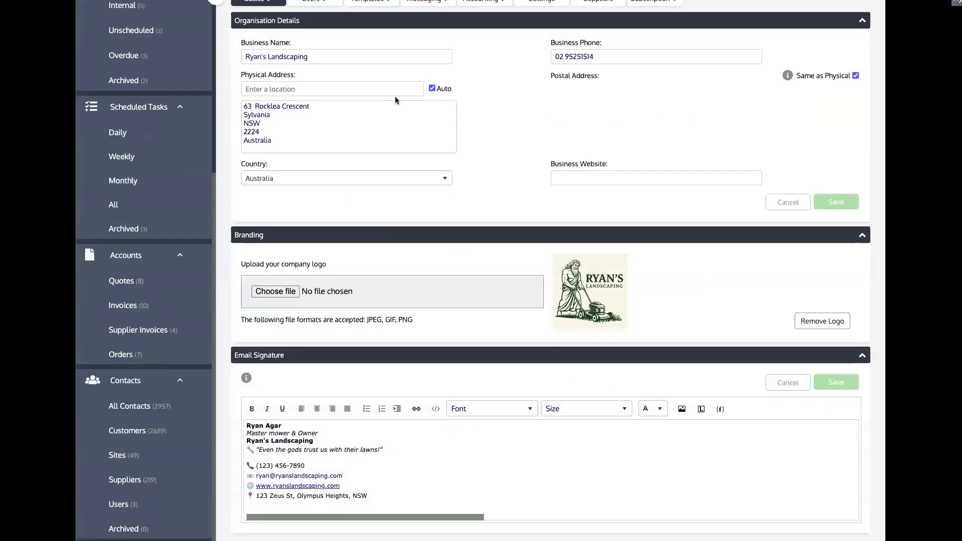
{"action": "left_click", "coordinate": [369, 1]}
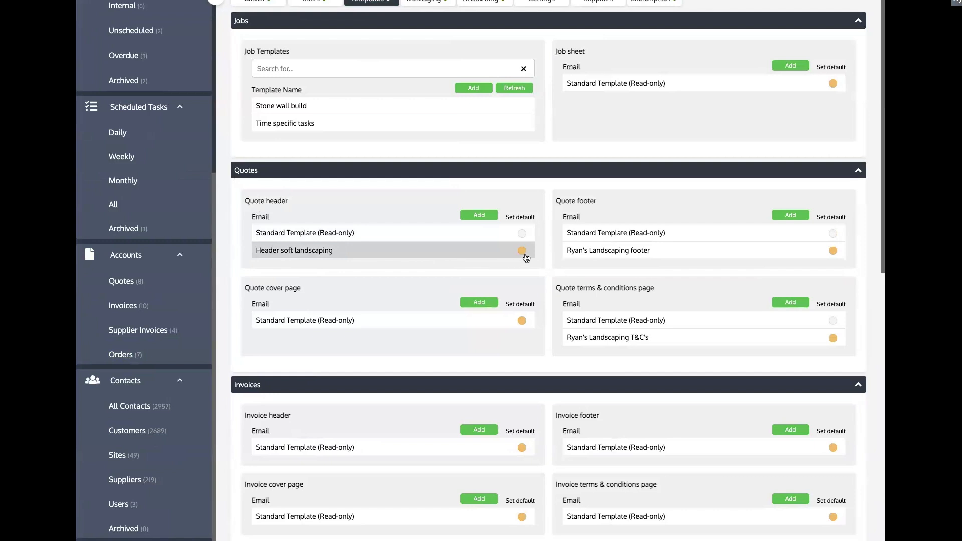
Review the 'Header soft landscaping' template, removing test text, and go back to the list unchanged
{"action": "left_click", "coordinate": [352, 249]}
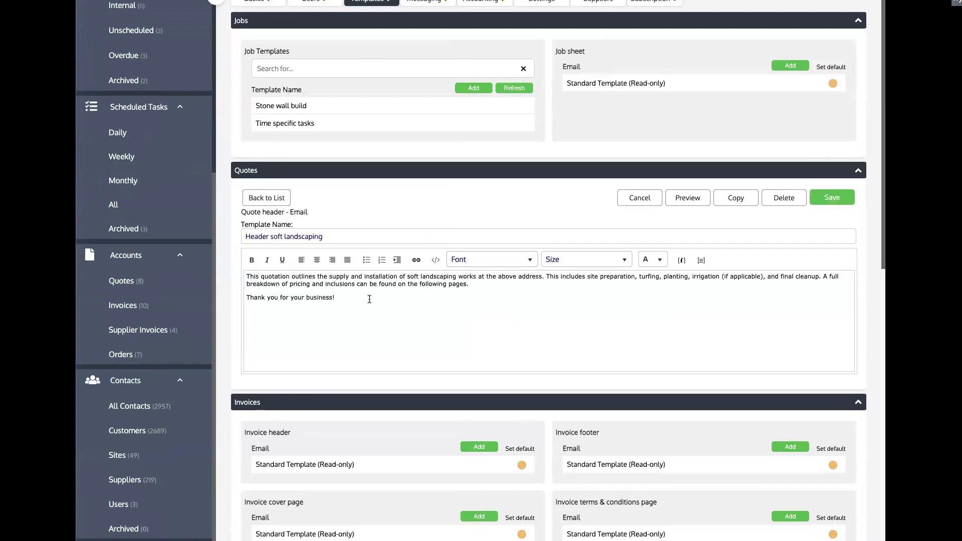
{"action": "type", "text": "fdsanjfkdsanfksa"}
{"action": "key", "text": "shift+Left"}
{"action": "key", "text": "shift+Left"}
{"action": "key", "text": "shift+Left"}
{"action": "key", "text": "shift+Left"}
{"action": "key", "text": "shift+Left"}
{"action": "key", "text": "shift+Left"}
{"action": "key", "text": "shift+Left"}
{"action": "key", "text": "shift+Left"}
{"action": "key", "text": "shift+Left"}
{"action": "key", "text": "shift+Left"}
{"action": "key", "text": "shift+Left"}
{"action": "key", "text": "shift+Left"}
{"action": "key", "text": "shift+Left"}
{"action": "key", "text": "shift+Left"}
{"action": "key", "text": "shift+Left"}
{"action": "key", "text": "shift+Left"}
{"action": "key", "text": "BackSpace"}
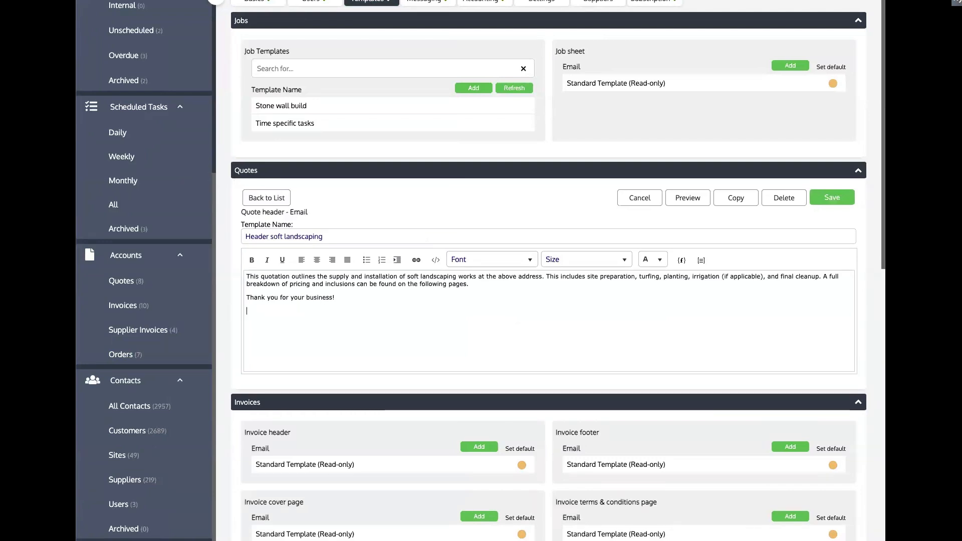
{"action": "left_click", "coordinate": [266, 198]}
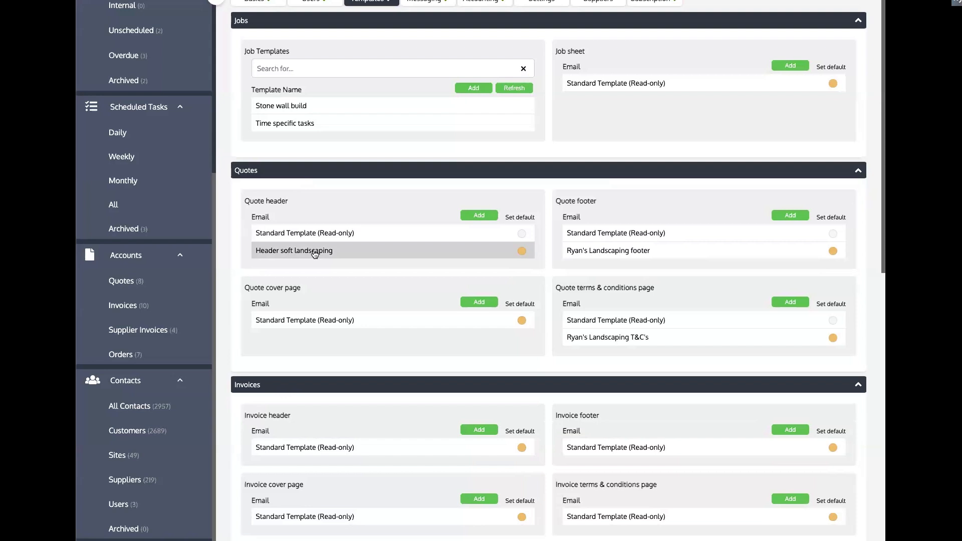
Make Ryan's Landscaping T&C's the default quote terms & conditions page, confirming with Yes
{"action": "left_click", "coordinate": [628, 338]}
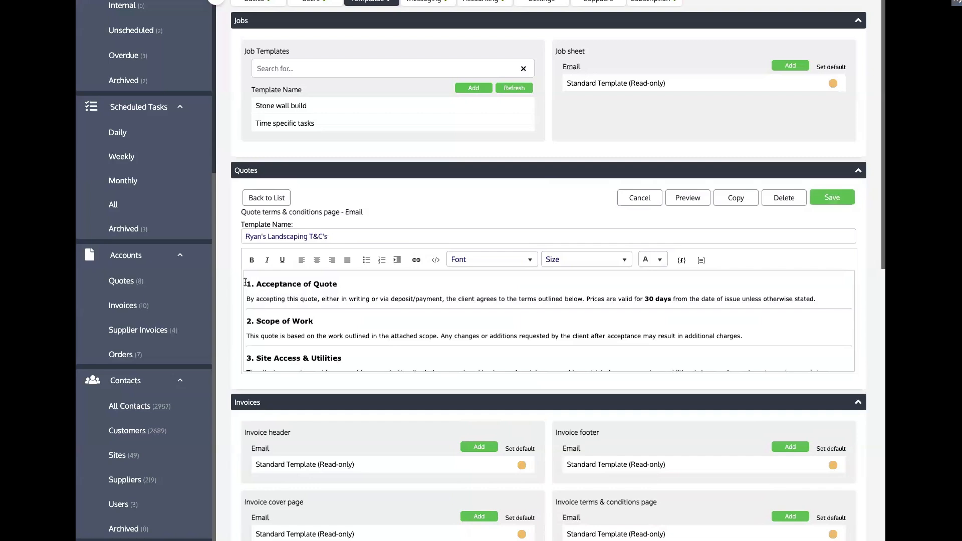
{"action": "left_click_drag", "start_coordinate": [344, 322], "coordinate": [361, 339]}
{"action": "scroll", "coordinate": [361, 340], "scroll_direction": "down", "scroll_amount": 8}
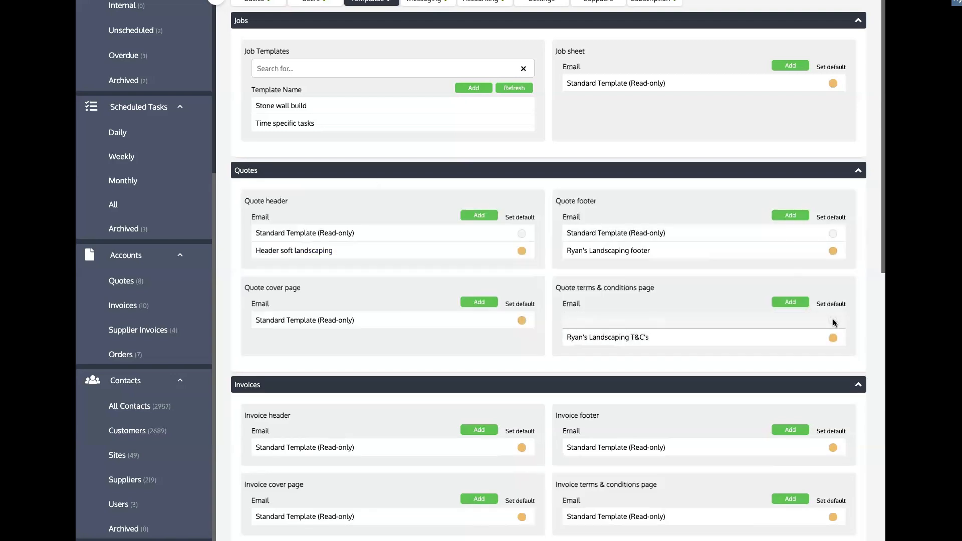
{"action": "left_click", "coordinate": [833, 320]}
{"action": "left_click", "coordinate": [453, 321]}
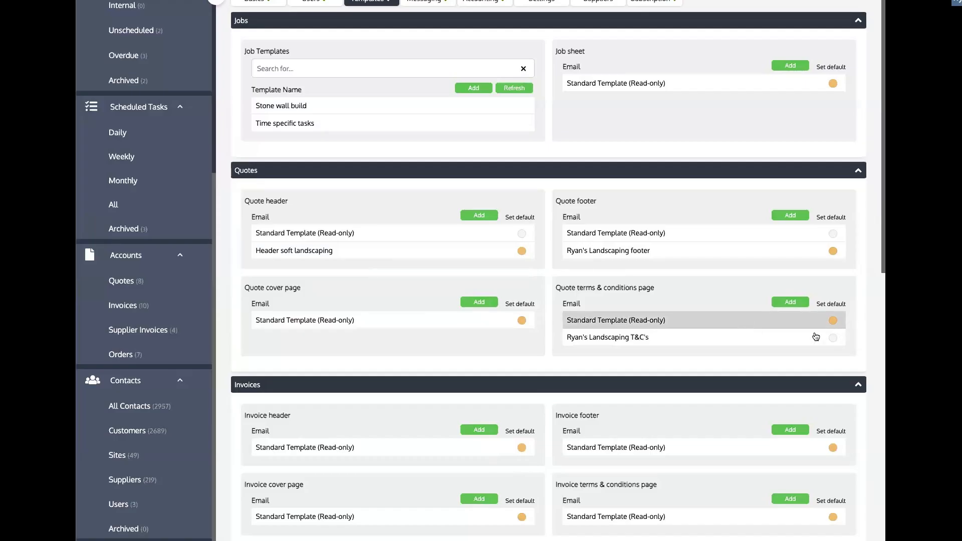
{"action": "left_click", "coordinate": [832, 337]}
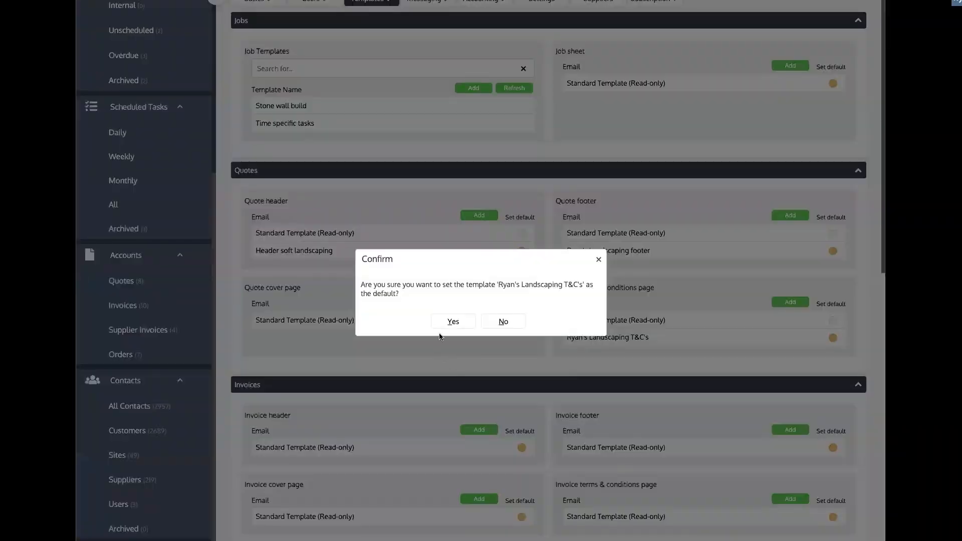
{"action": "left_click", "coordinate": [453, 321]}
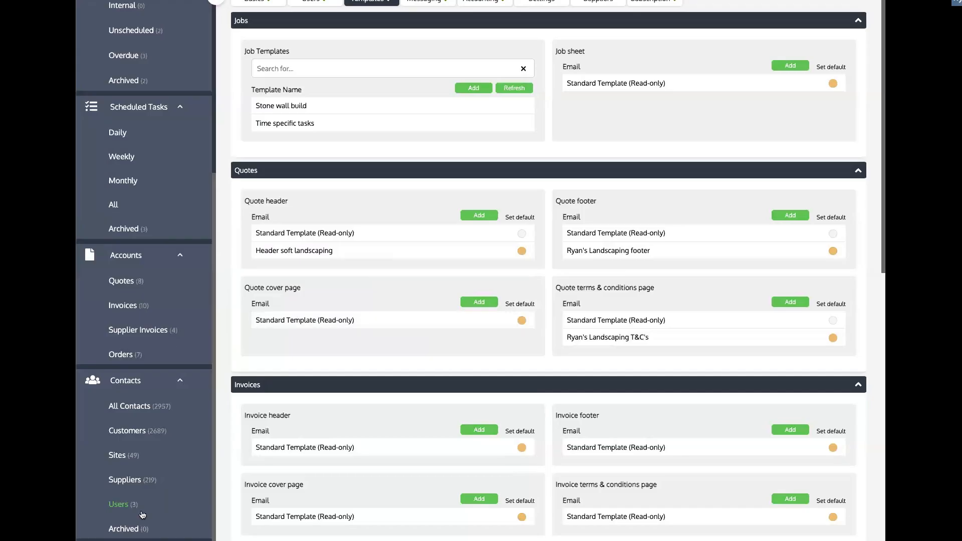
Go to Accounts > Quotes to show the eight quotes, newest at $935.00
{"action": "scroll", "coordinate": [325, 326], "scroll_direction": "down", "scroll_amount": 2}
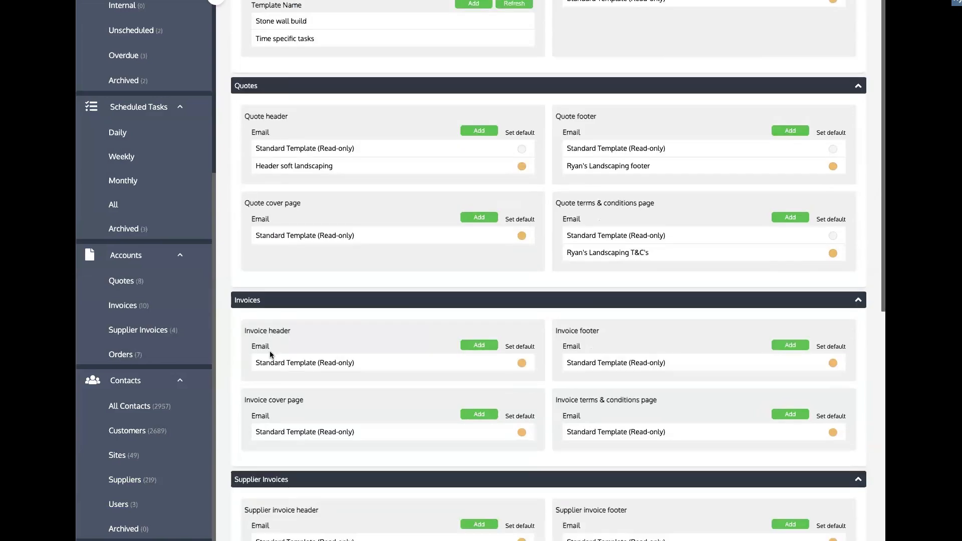
{"action": "scroll", "coordinate": [322, 282], "scroll_direction": "down", "scroll_amount": 3}
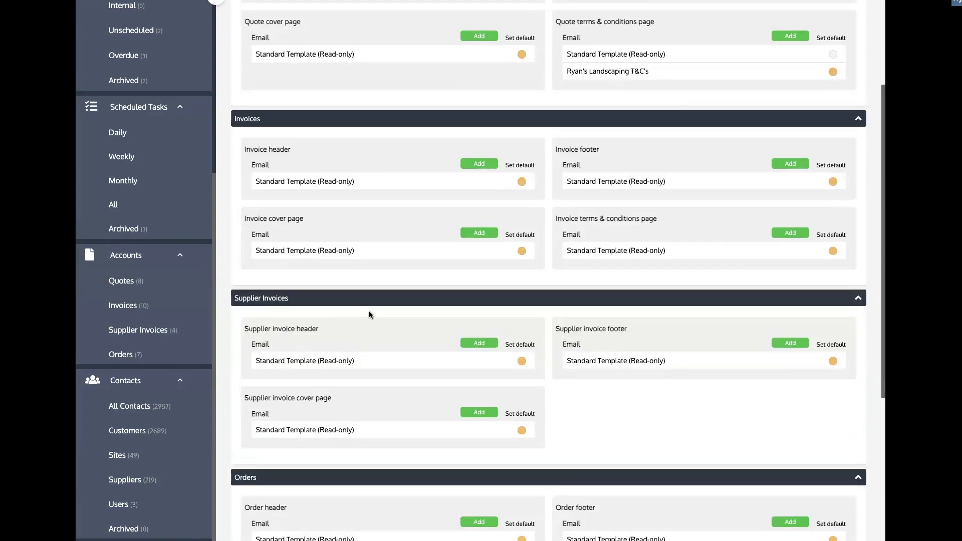
{"action": "scroll", "coordinate": [369, 311], "scroll_direction": "down", "scroll_amount": 3}
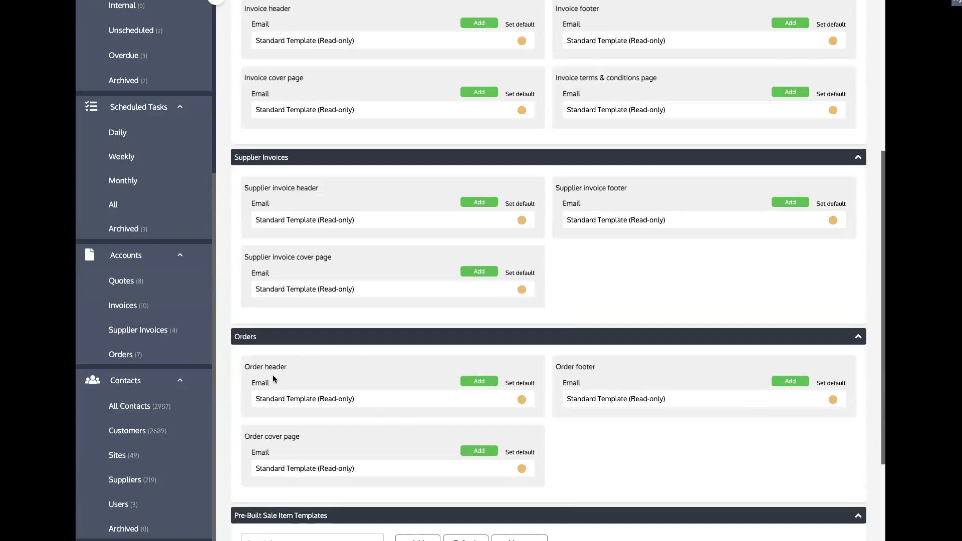
{"action": "scroll", "coordinate": [362, 371], "scroll_direction": "up", "scroll_amount": 1}
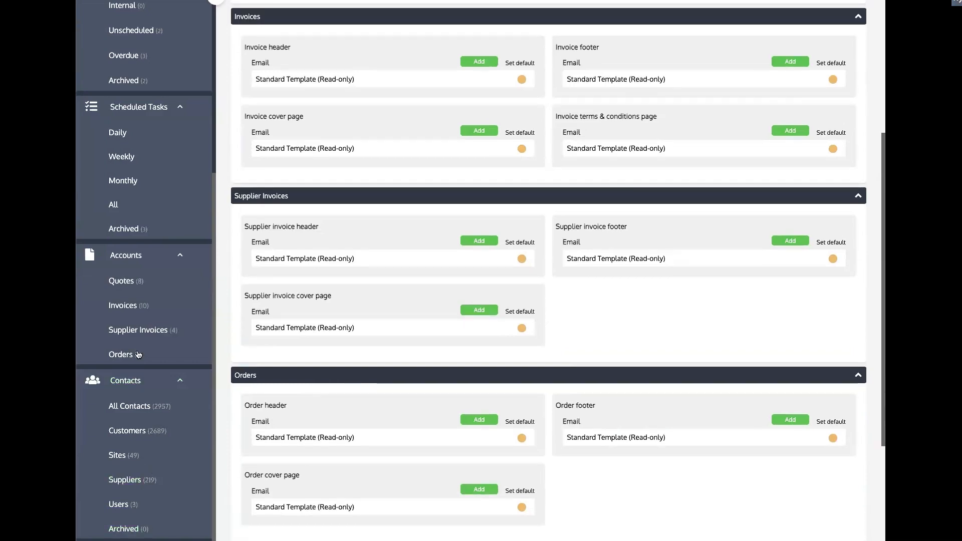
{"action": "left_click", "coordinate": [143, 281]}
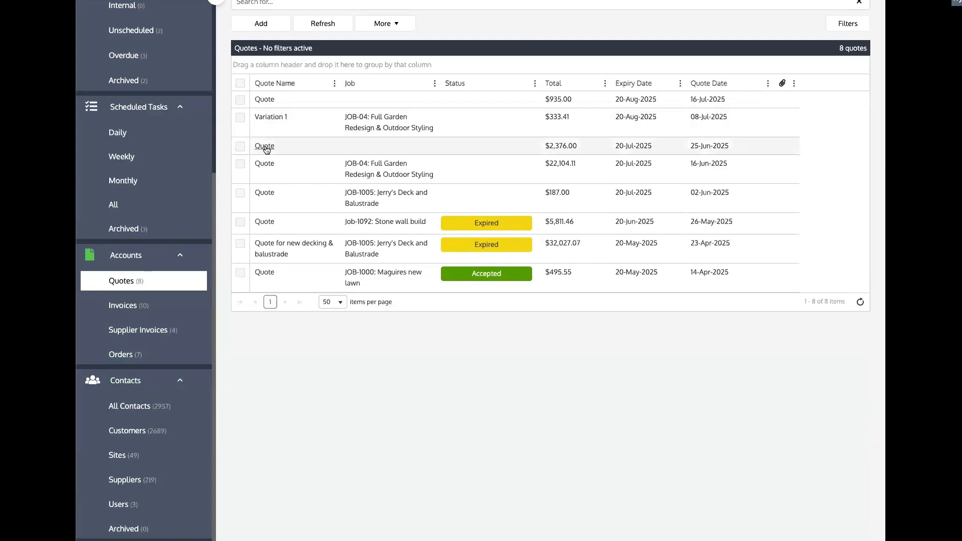
{"action": "left_click", "coordinate": [265, 147]}
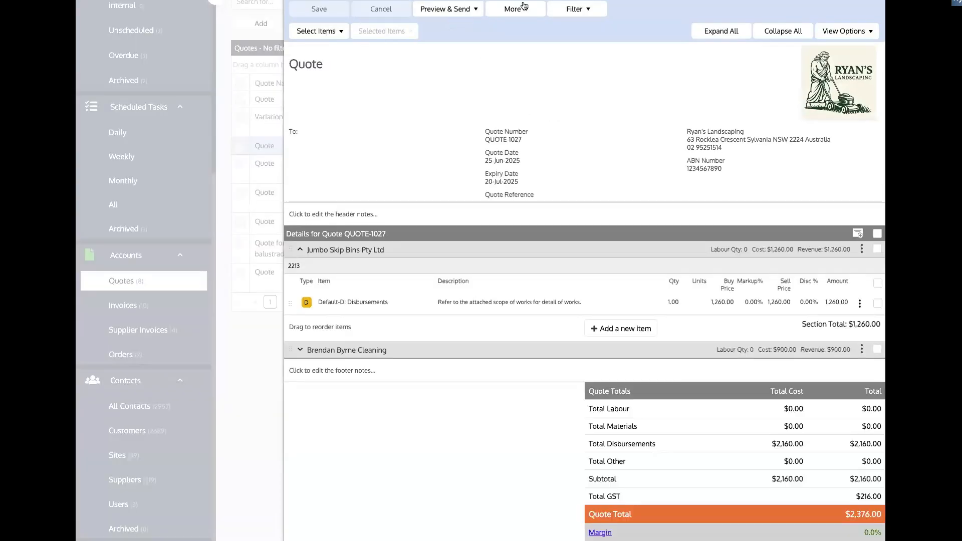
{"action": "left_click", "coordinate": [354, 213]}
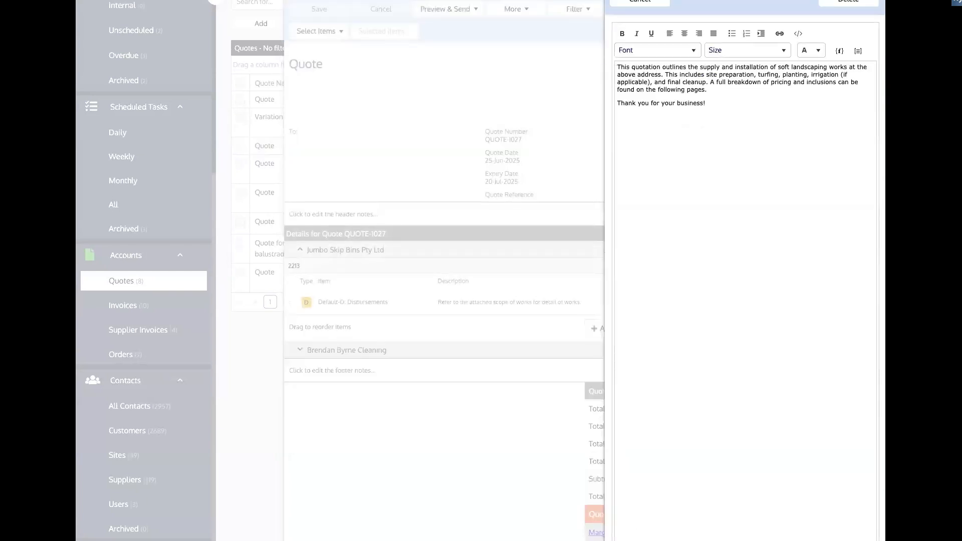
{"action": "left_click", "coordinate": [460, 168]}
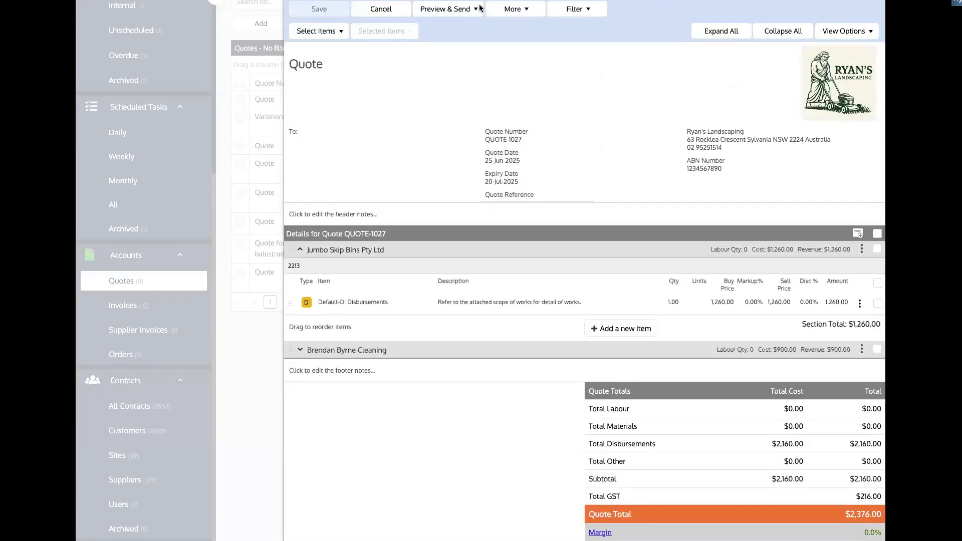
{"action": "left_click", "coordinate": [518, 14]}
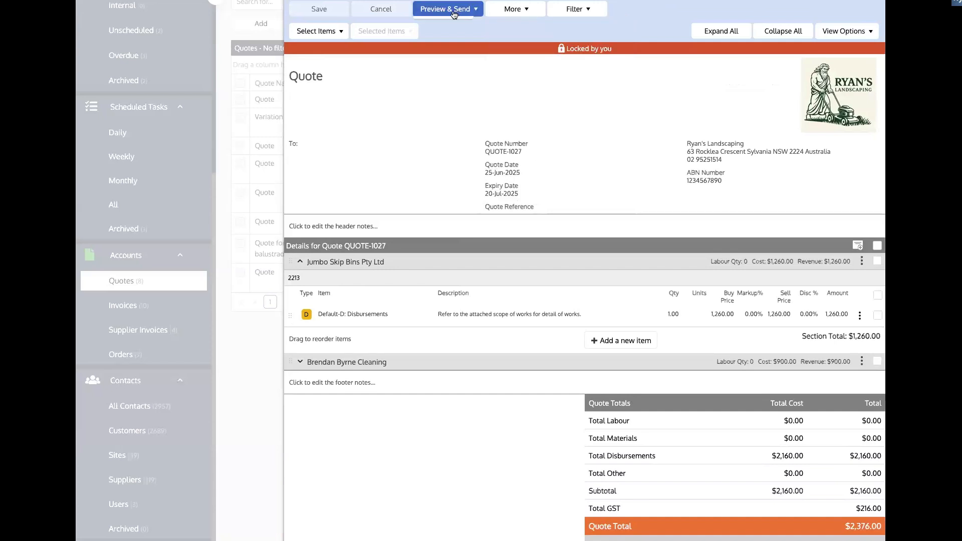
{"action": "left_click", "coordinate": [454, 14]}
{"action": "left_click", "coordinate": [445, 24]}
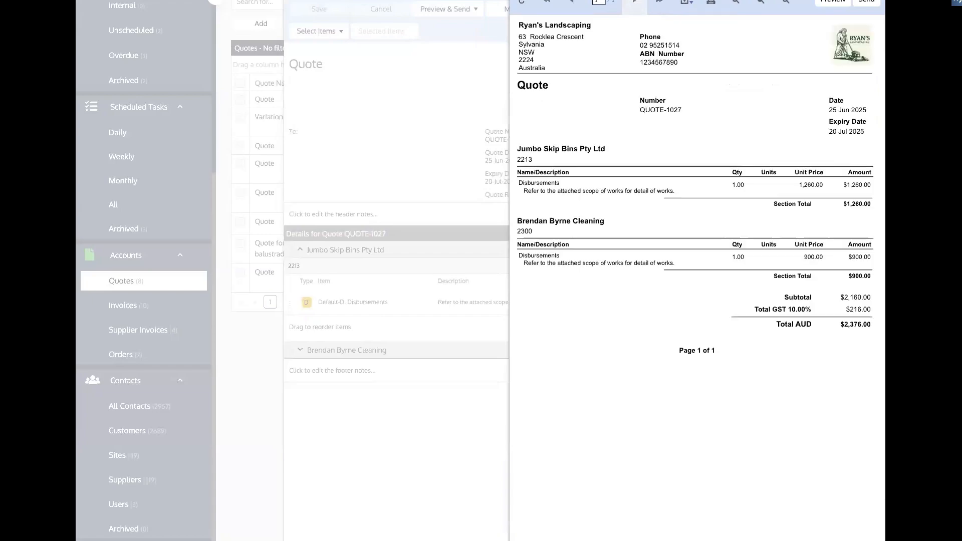
{"action": "left_click", "coordinate": [871, 1]}
{"action": "left_click", "coordinate": [871, 1]}
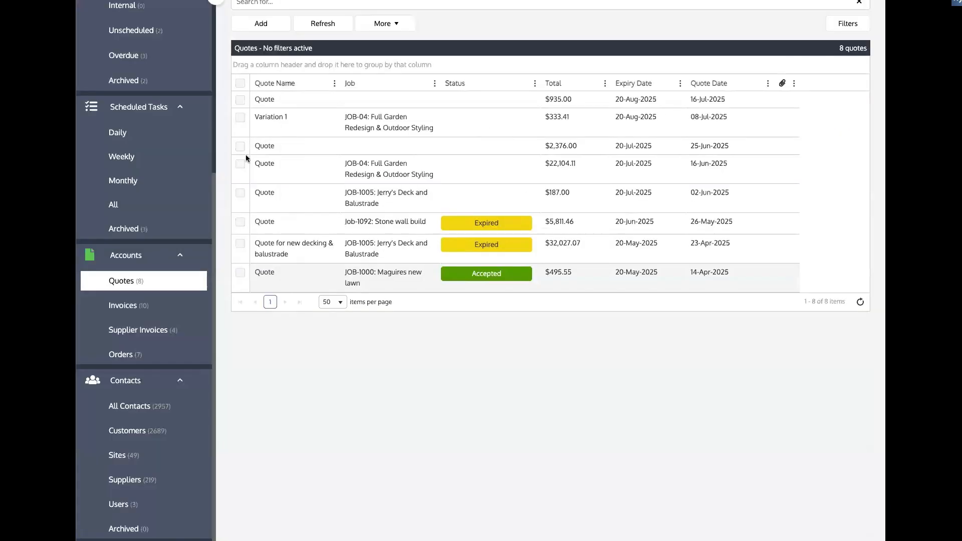
{"action": "left_click", "coordinate": [266, 99]}
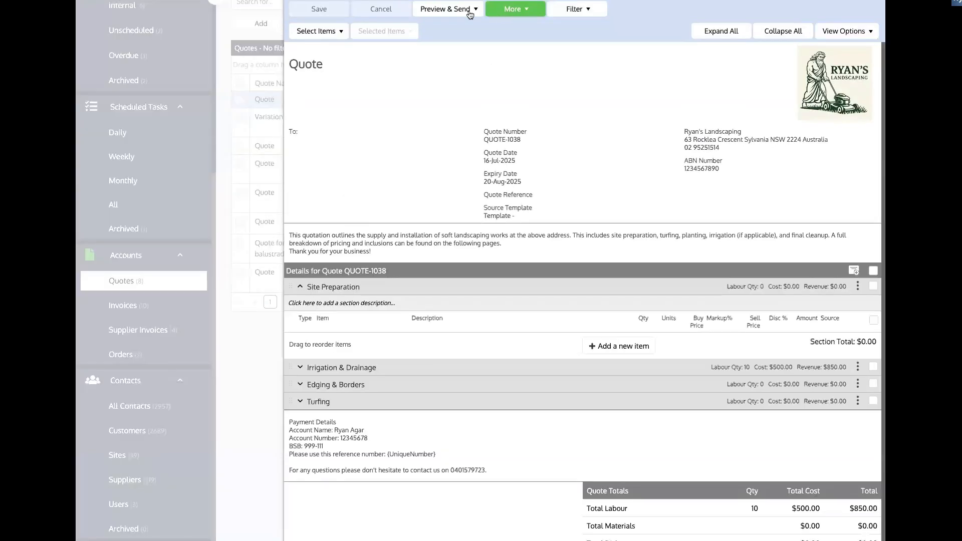
{"action": "left_click", "coordinate": [466, 13]}
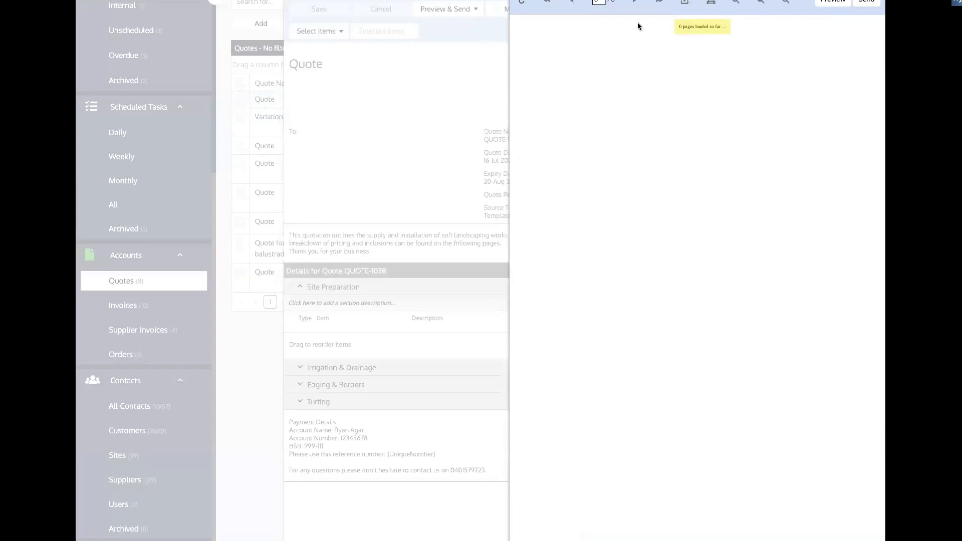
{"action": "left_click", "coordinate": [638, 4]}
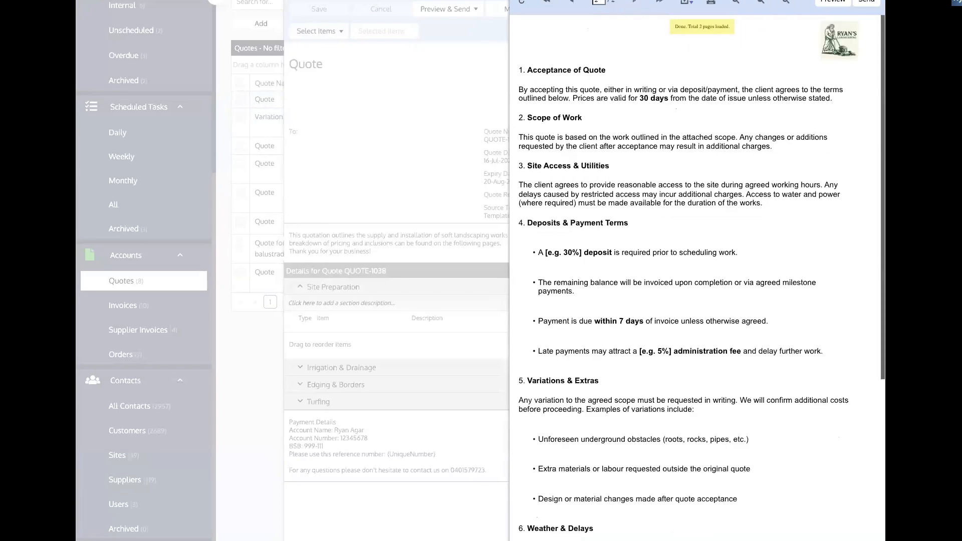
{"action": "left_click", "coordinate": [873, 1]}
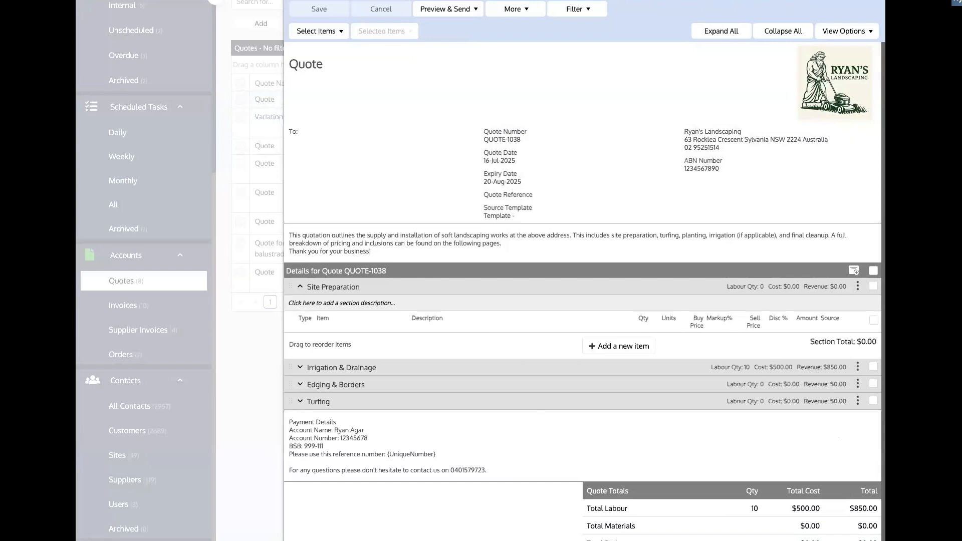
{"action": "left_click", "coordinate": [872, 0]}
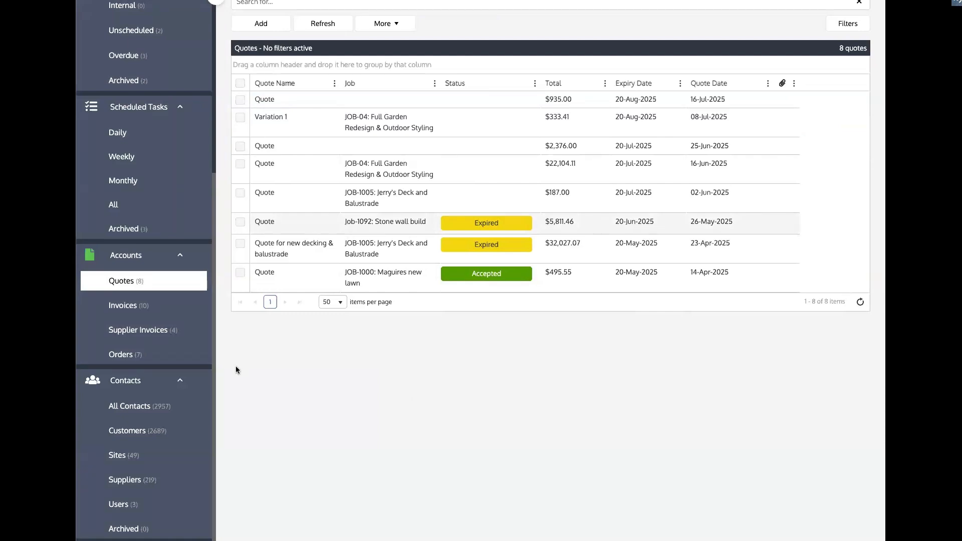
Open All Jobs and show the details of JOB-04 Full Garden Redesign & Outdoor Styling
{"action": "scroll", "coordinate": [155, 154], "scroll_direction": "up", "scroll_amount": 3}
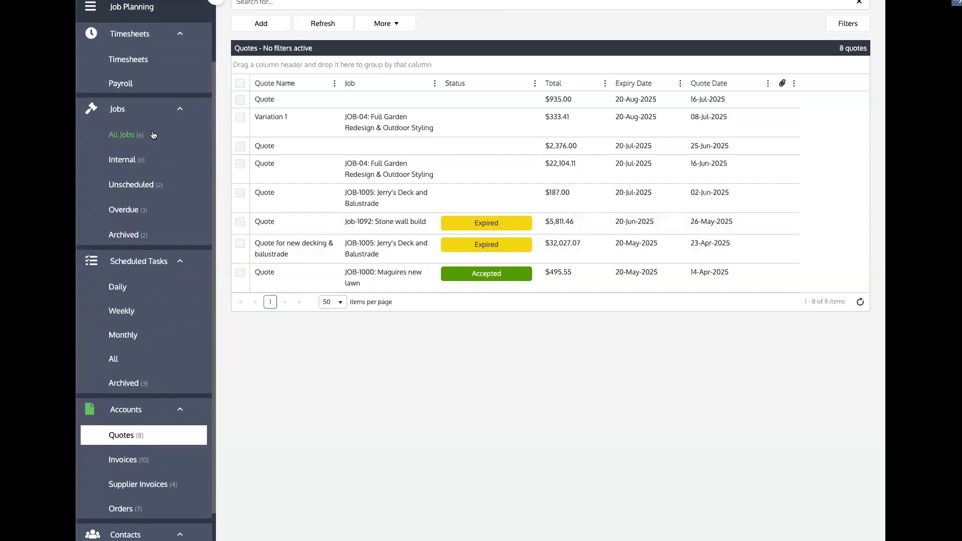
{"action": "left_click", "coordinate": [153, 135]}
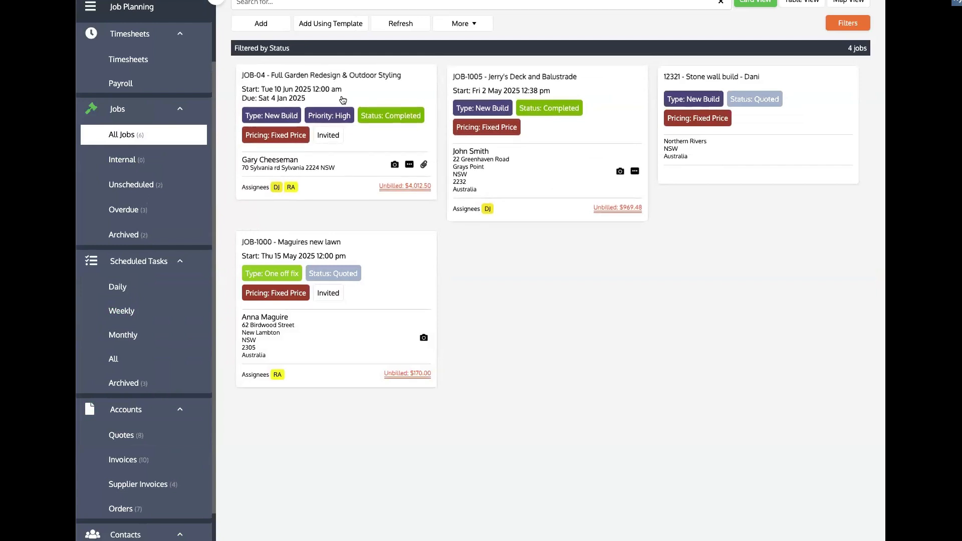
{"action": "left_click", "coordinate": [349, 78]}
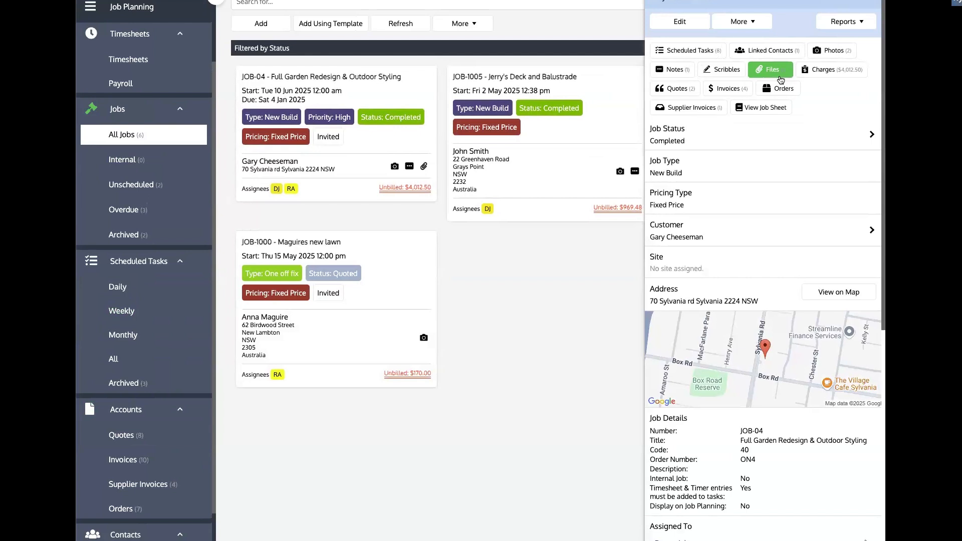
Check JOB-04's job type options in Edit, then cancel without saving, keeping New Build
{"action": "left_click", "coordinate": [747, 108]}
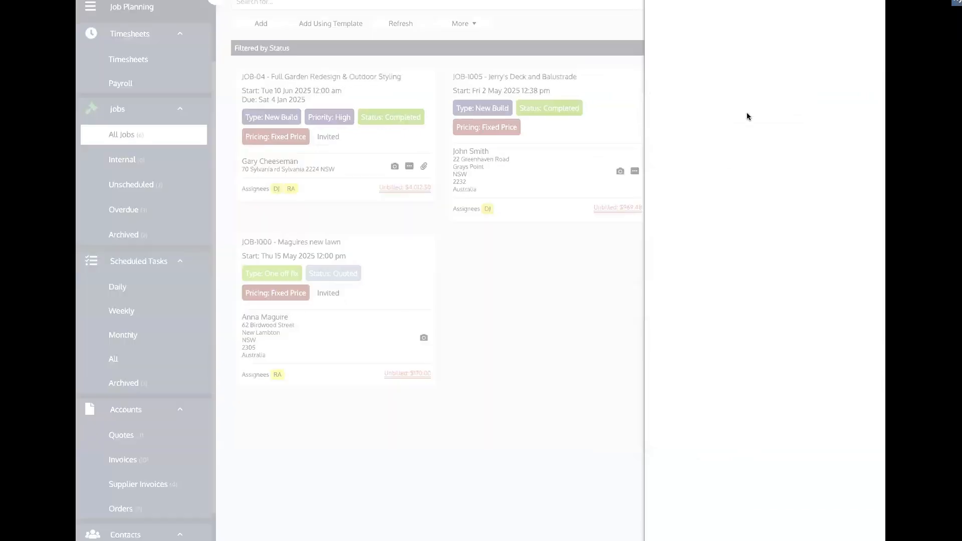
{"action": "left_click", "coordinate": [716, 240]}
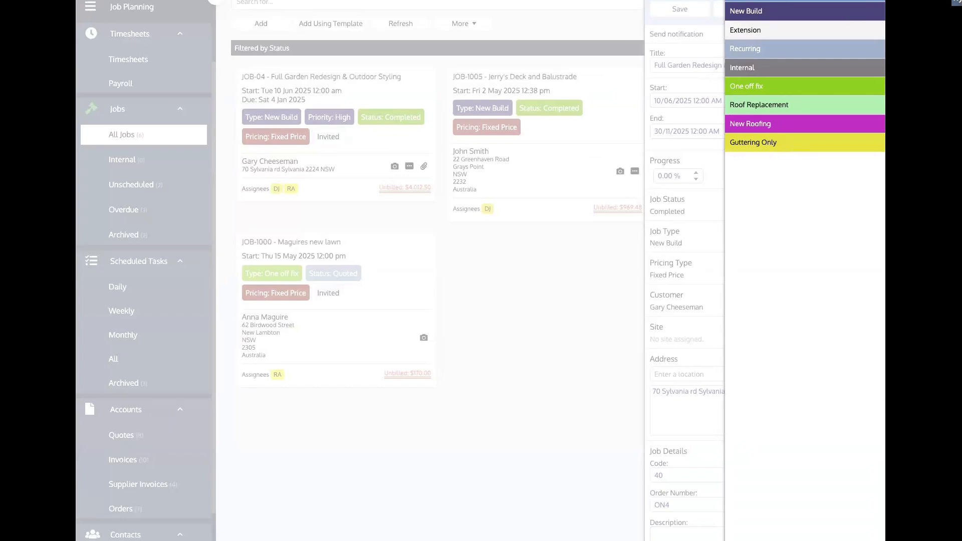
{"action": "left_click", "coordinate": [871, 1]}
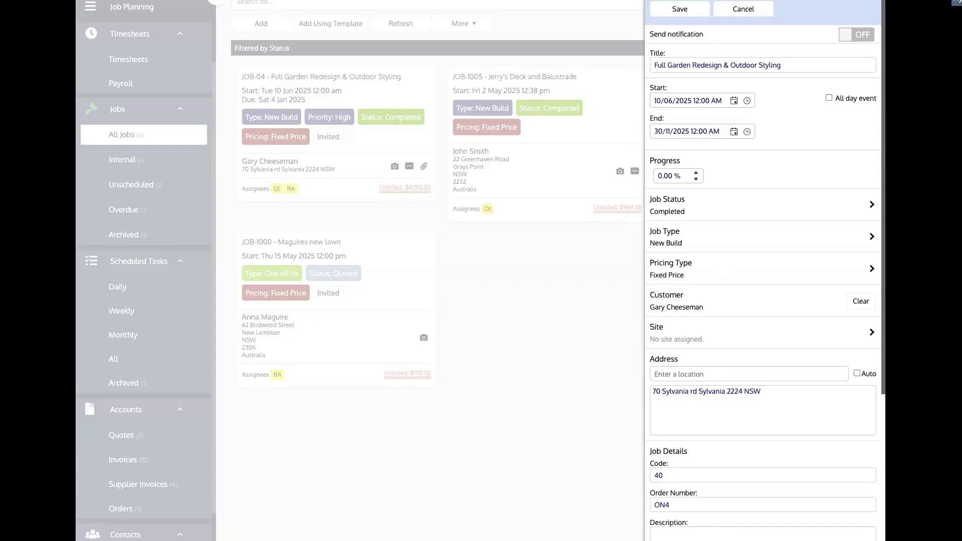
{"action": "left_click", "coordinate": [871, 1]}
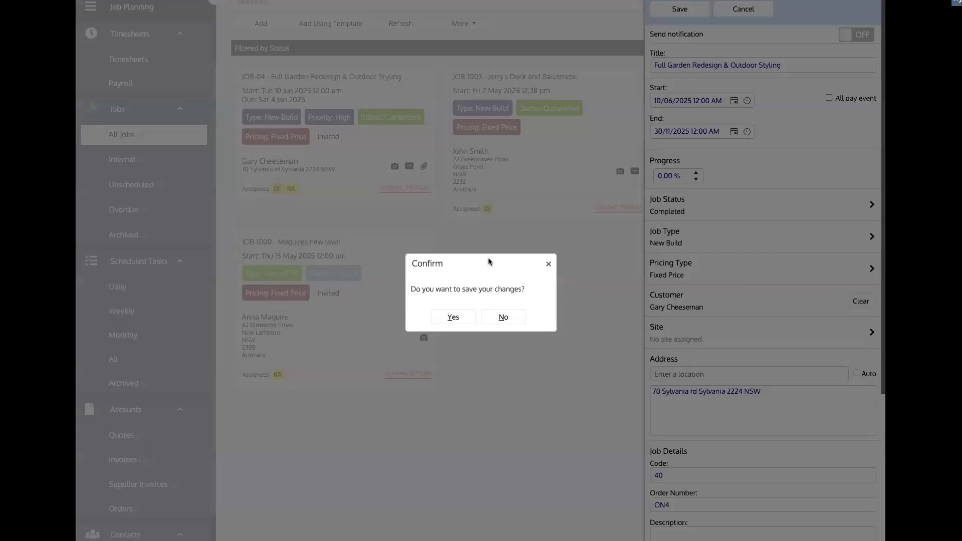
{"action": "left_click", "coordinate": [510, 321]}
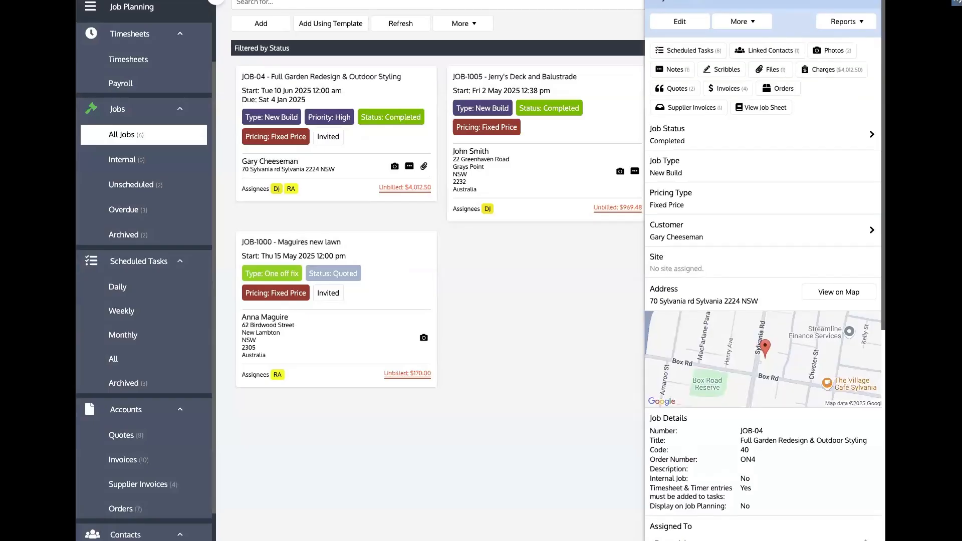
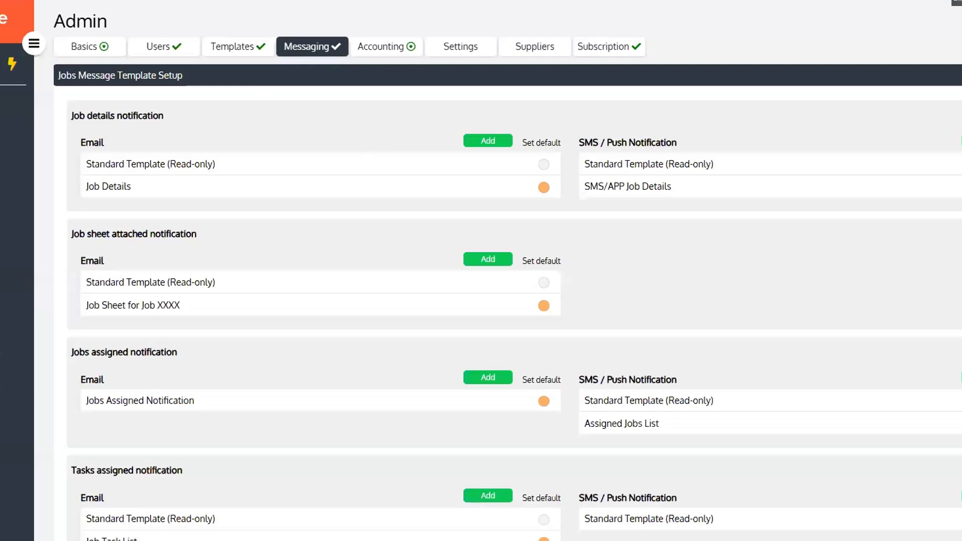
Open the Jobs > All Jobs card list from the sidebar
{"action": "left_click", "coordinate": [10, 249]}
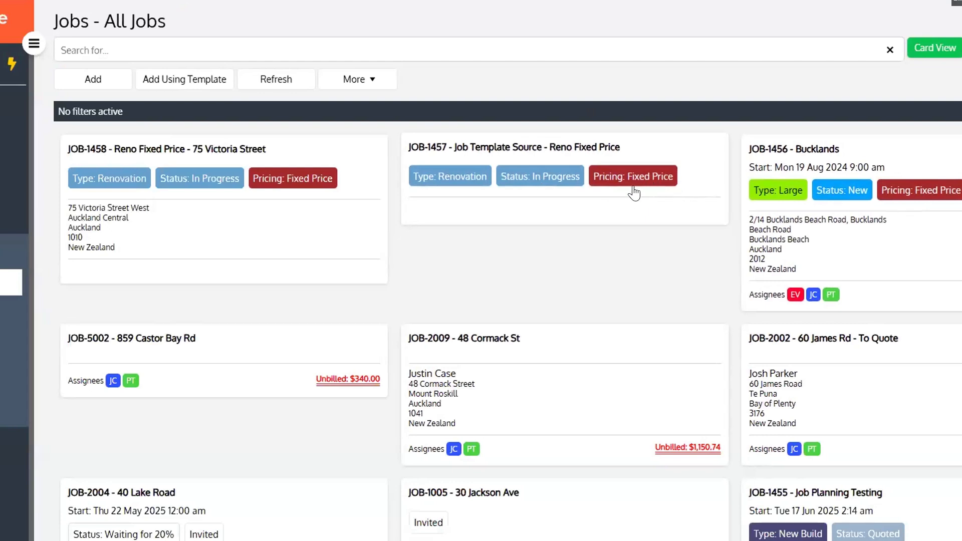
{"action": "left_click", "coordinate": [678, 216]}
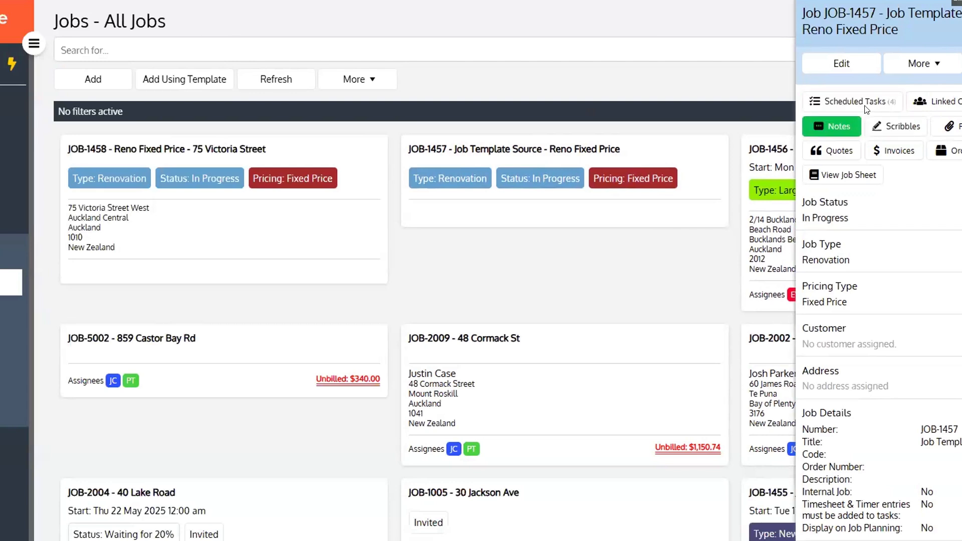
{"action": "left_click", "coordinate": [864, 104]}
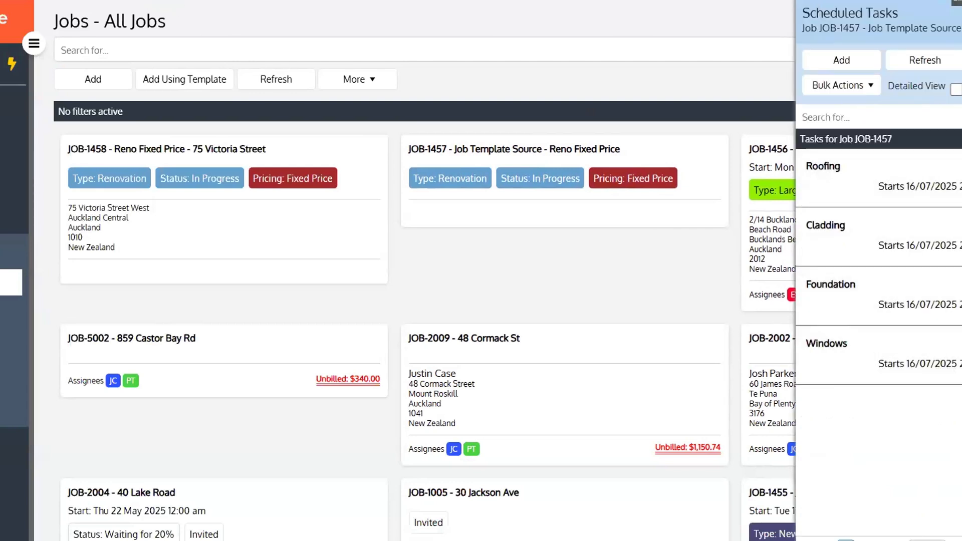
{"action": "left_click", "coordinate": [961, 20]}
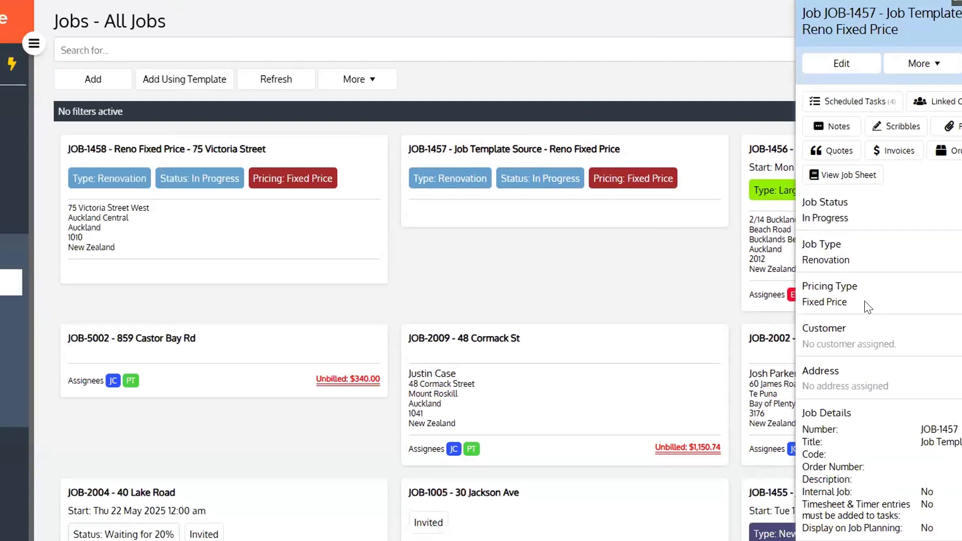
{"action": "left_click", "coordinate": [833, 101]}
{"action": "left_click", "coordinate": [919, 65]}
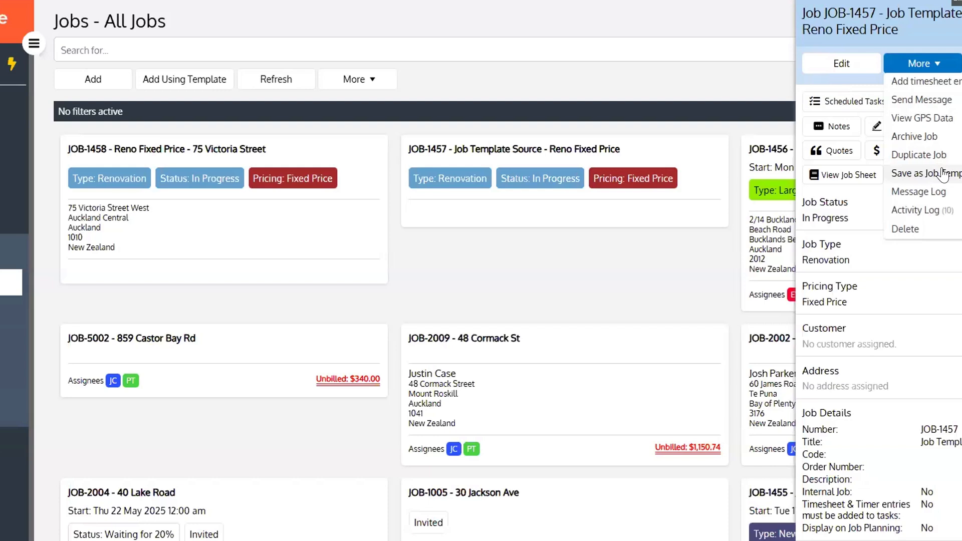
{"action": "left_click", "coordinate": [566, 265]}
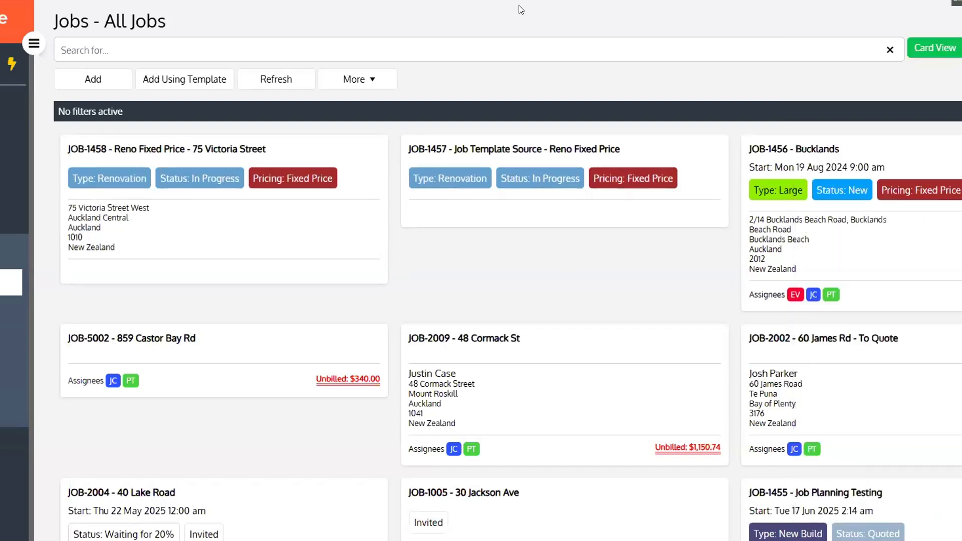
Start a new job using Template-6 - Reno Fixed Price
{"action": "left_click", "coordinate": [189, 86]}
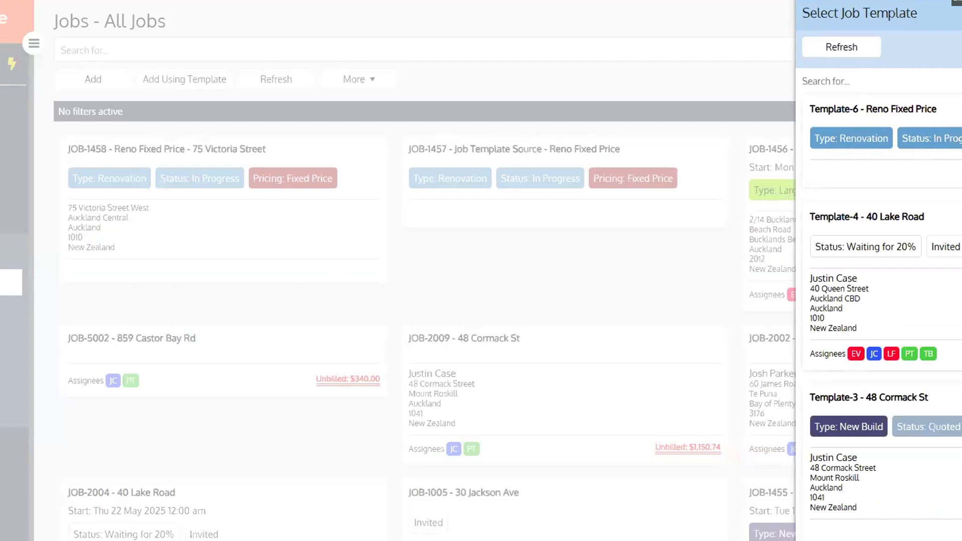
{"action": "left_click", "coordinate": [930, 139]}
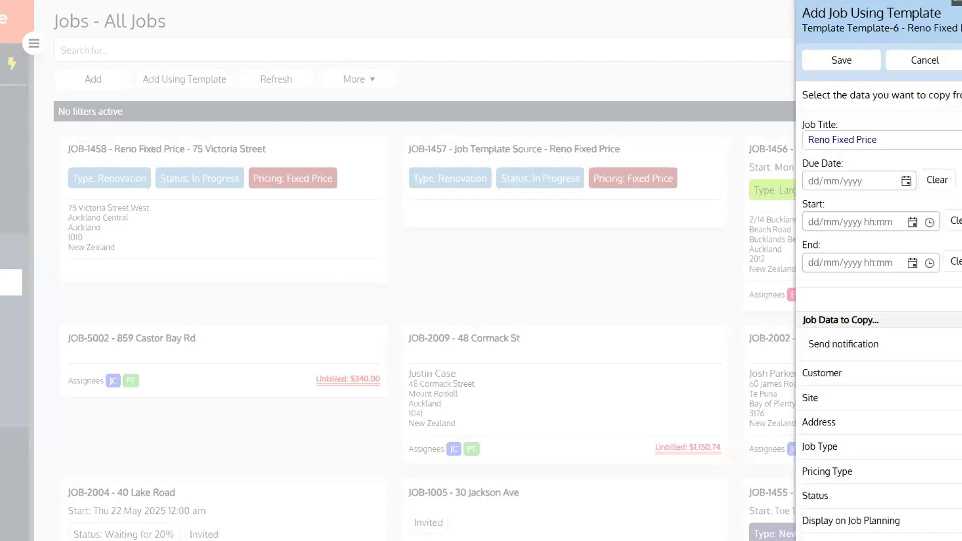
{"action": "scroll", "coordinate": [878, 300], "scroll_direction": "down", "scroll_amount": 3}
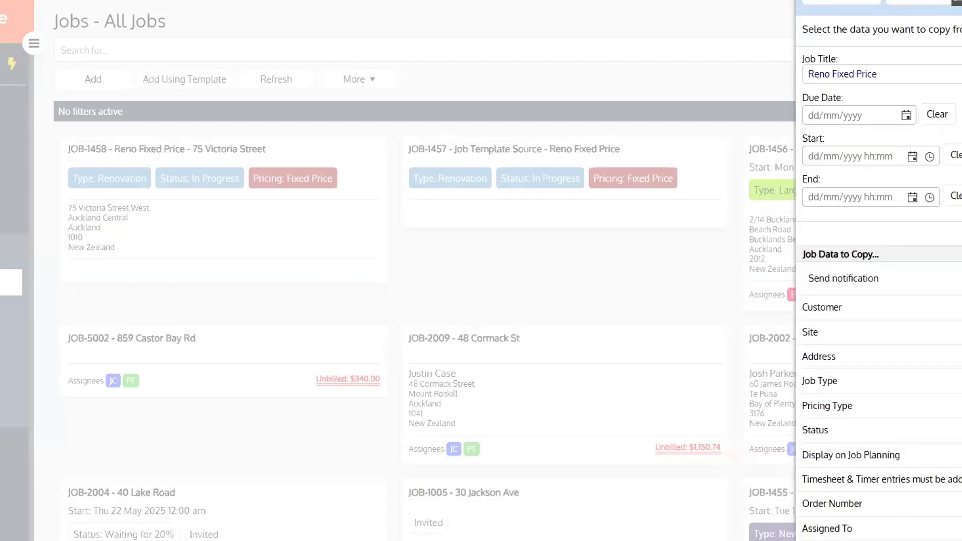
{"action": "scroll", "coordinate": [878, 300], "scroll_direction": "up", "scroll_amount": 3}
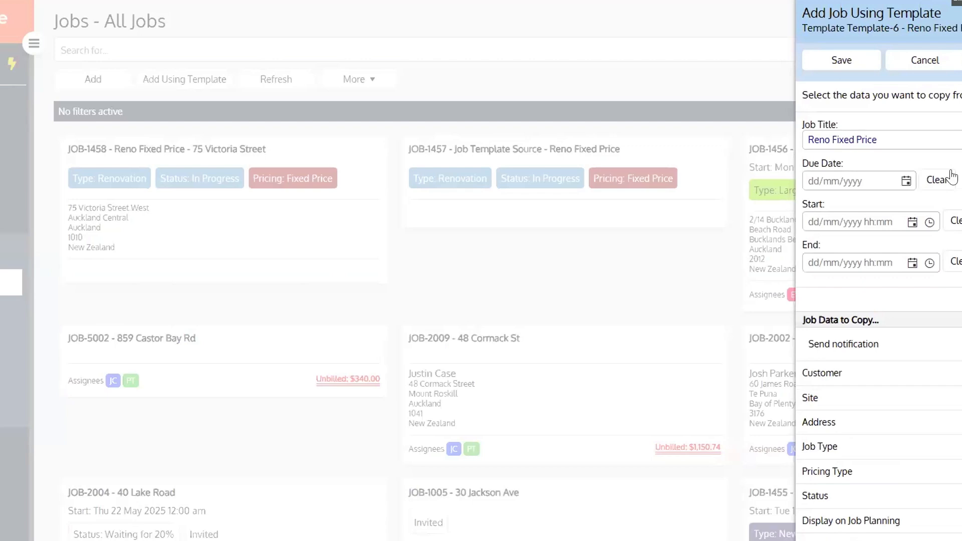
{"action": "left_click", "coordinate": [902, 139]}
{"action": "left_click_drag", "start_coordinate": [903, 139], "coordinate": [780, 137]}
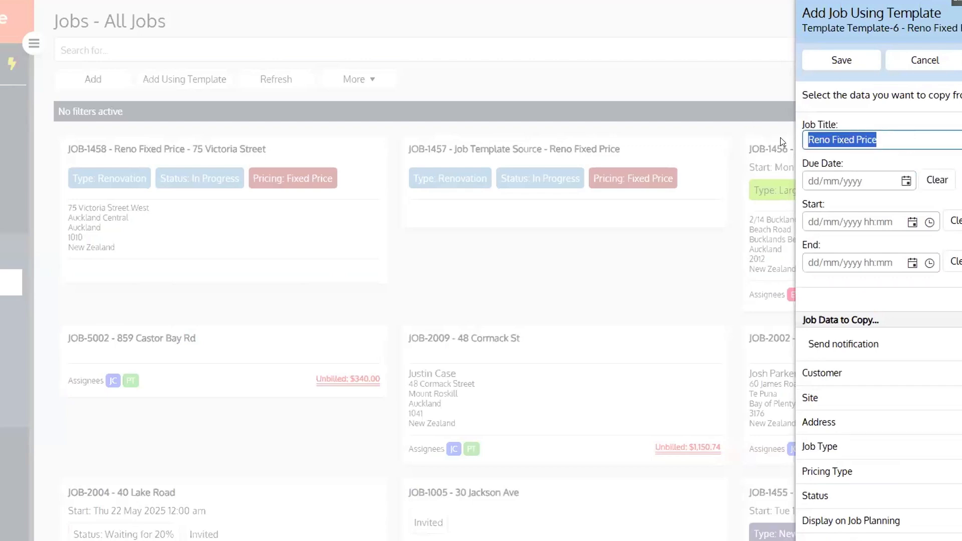
{"action": "left_click", "coordinate": [892, 138]}
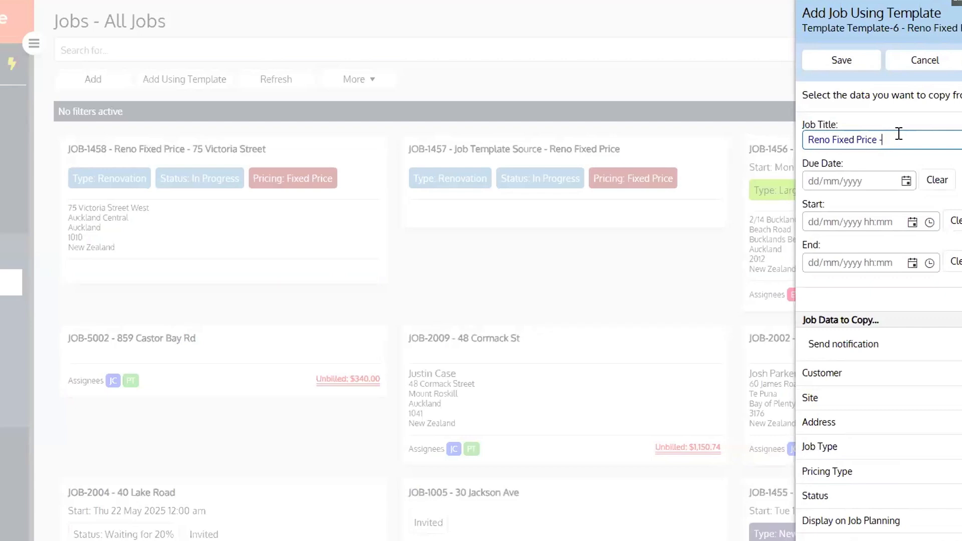
{"action": "left_click", "coordinate": [837, 180]}
{"action": "left_click", "coordinate": [817, 226]}
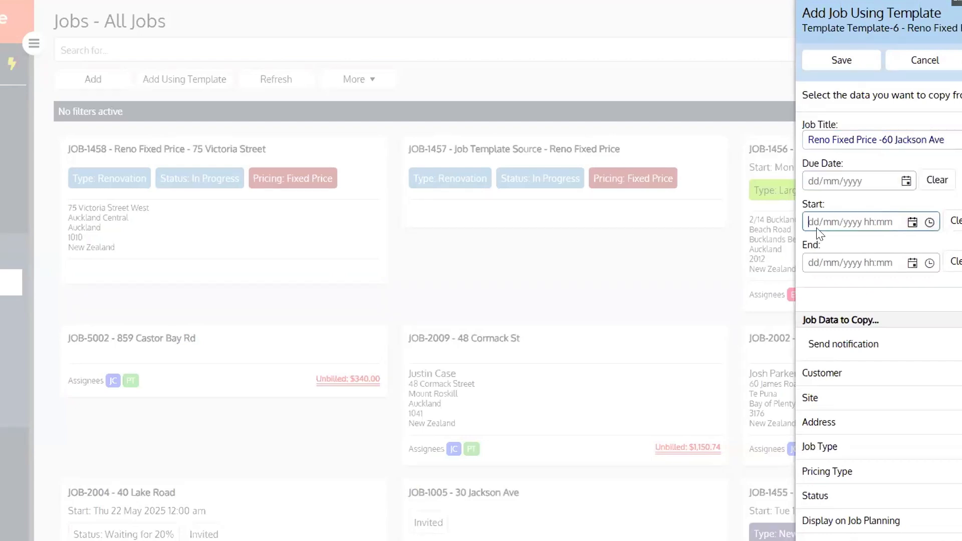
{"action": "key", "text": "Tab"}
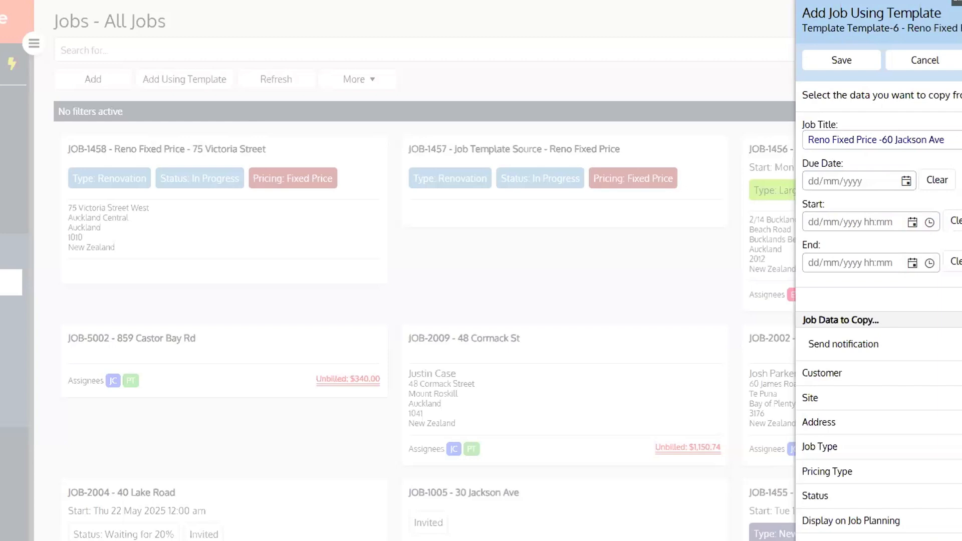
Change the Date of First Scheduled Task from 16/07/2025 to 18/07/2025
{"action": "scroll", "coordinate": [879, 271], "scroll_direction": "down", "scroll_amount": 4}
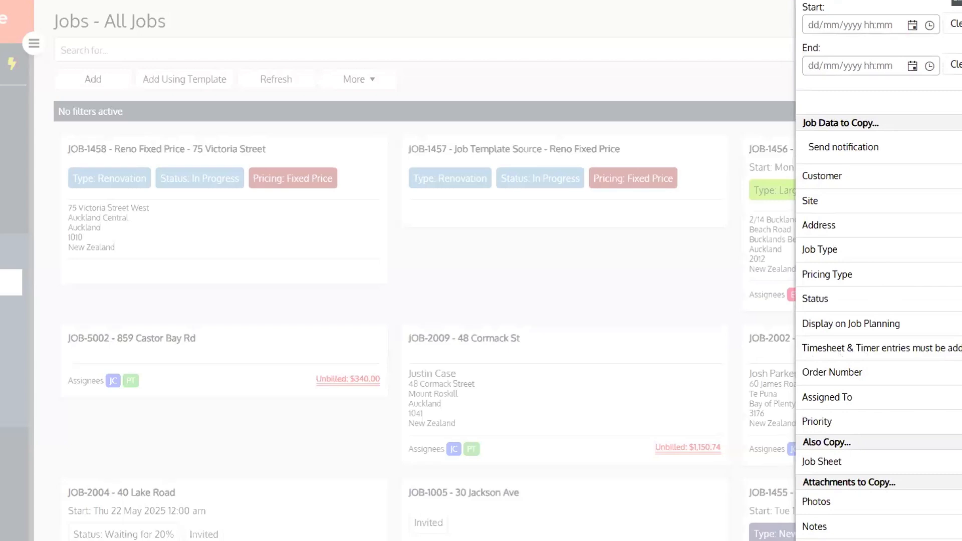
{"action": "scroll", "coordinate": [858, 434], "scroll_direction": "down", "scroll_amount": 1}
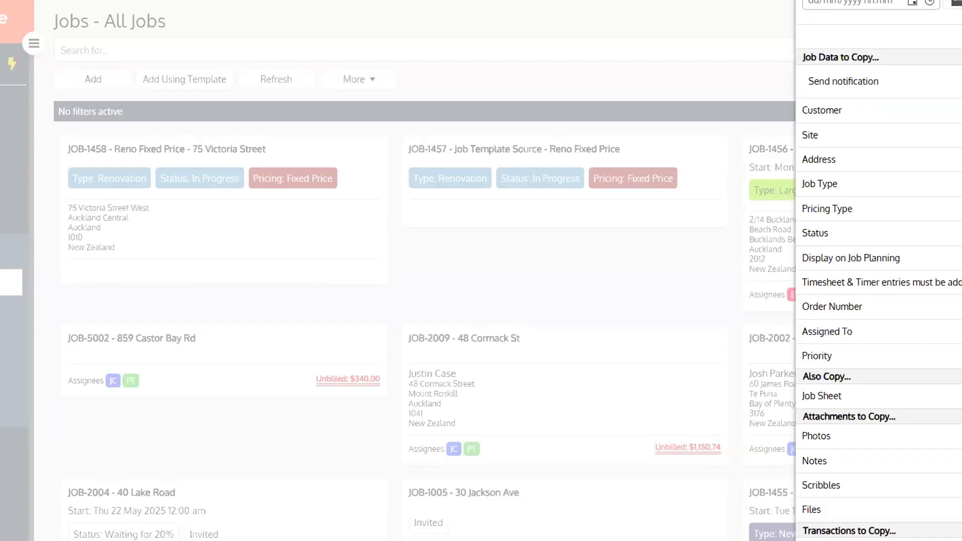
{"action": "scroll", "coordinate": [879, 271], "scroll_direction": "down", "scroll_amount": 3}
{"action": "scroll", "coordinate": [878, 270], "scroll_direction": "up", "scroll_amount": 7}
{"action": "scroll", "coordinate": [878, 270], "scroll_direction": "down", "scroll_amount": 12}
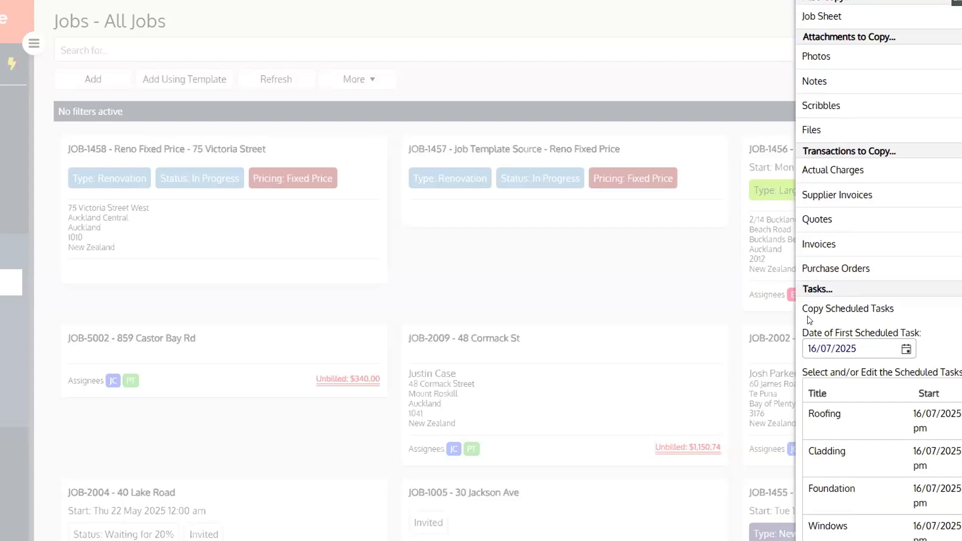
{"action": "left_click", "coordinate": [815, 349]}
{"action": "left_click", "coordinate": [813, 345]}
{"action": "key", "text": "BackSpace"}
{"action": "type", "text": "8"}
{"action": "scroll", "coordinate": [851, 200], "scroll_direction": "up", "scroll_amount": 10}
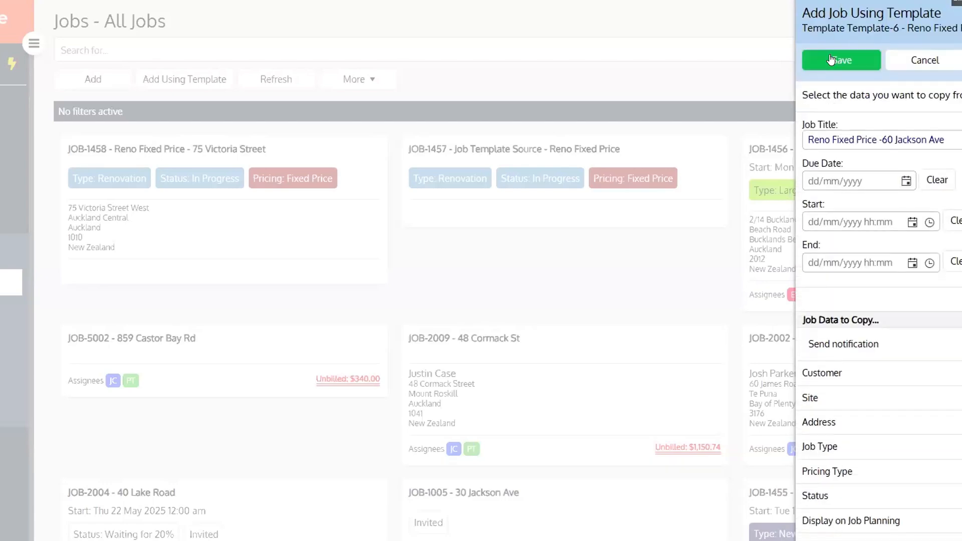
Save the templated job as JOB-1459 and reopen it for editing
{"action": "left_click", "coordinate": [831, 59]}
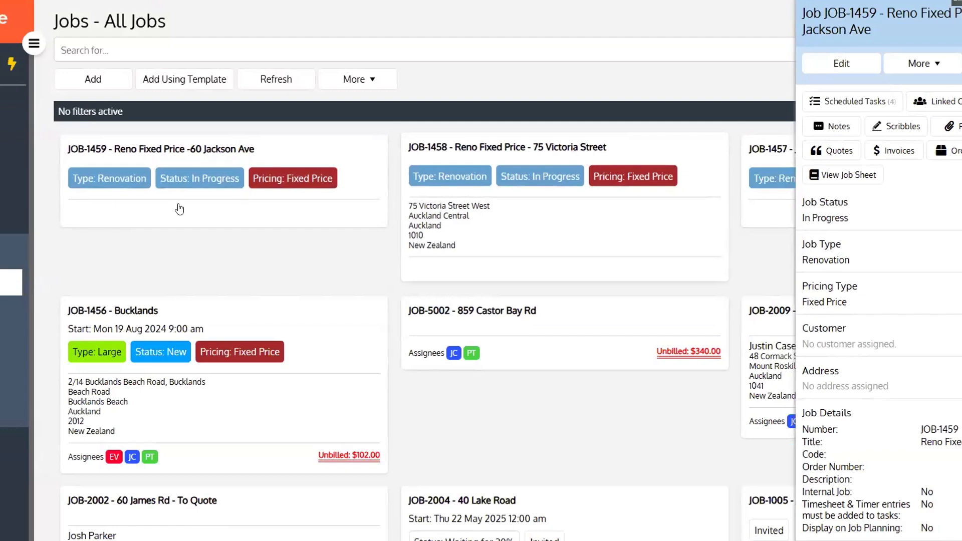
{"action": "left_click", "coordinate": [847, 64]}
{"action": "scroll", "coordinate": [882, 296], "scroll_direction": "down", "scroll_amount": 5}
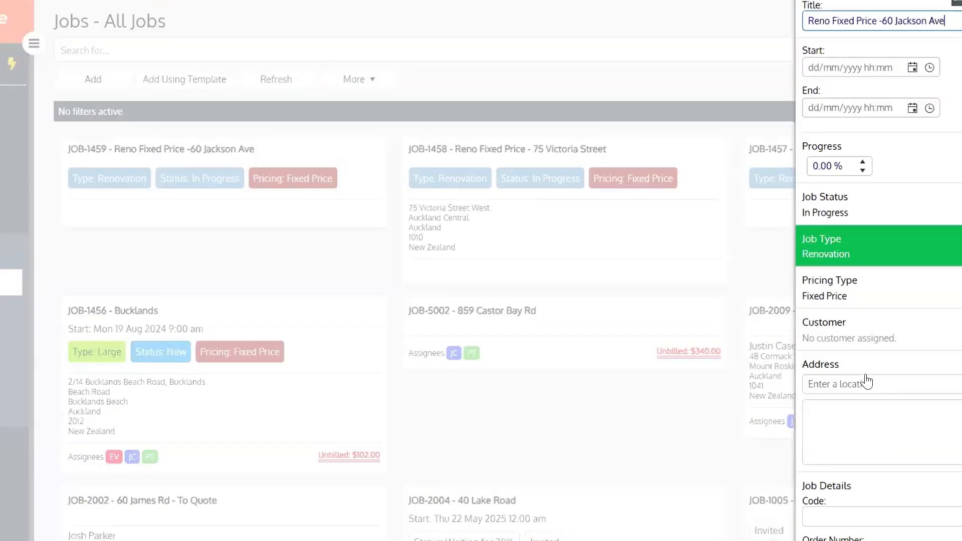
{"action": "left_click", "coordinate": [840, 294]}
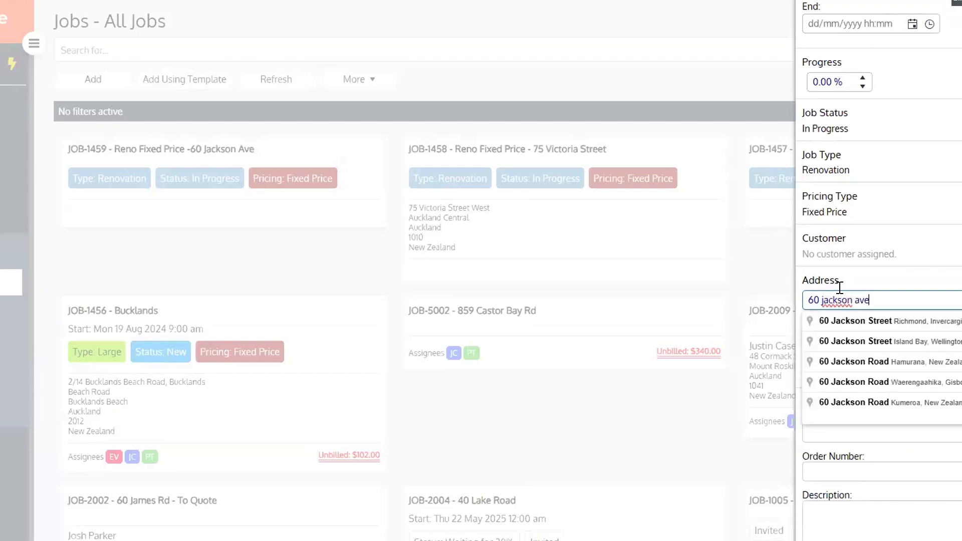
{"action": "left_click", "coordinate": [899, 328]}
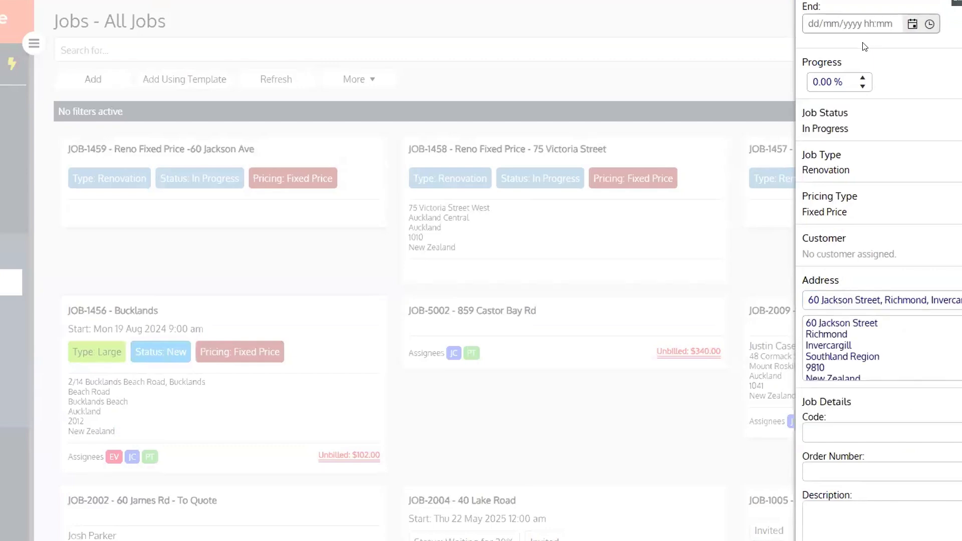
{"action": "scroll", "coordinate": [838, 69], "scroll_direction": "up", "scroll_amount": 4}
{"action": "left_click", "coordinate": [837, 65]}
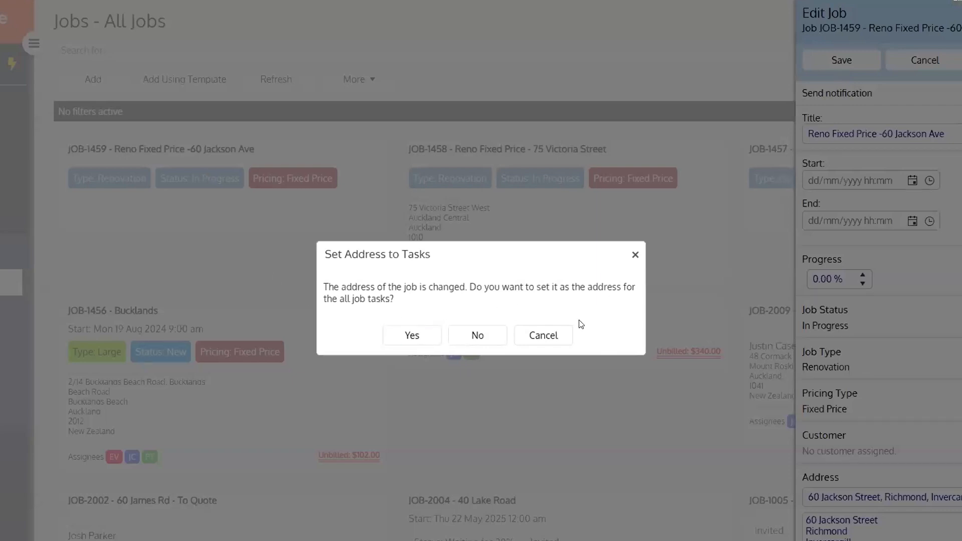
{"action": "left_click", "coordinate": [412, 337]}
{"action": "left_click", "coordinate": [412, 337]}
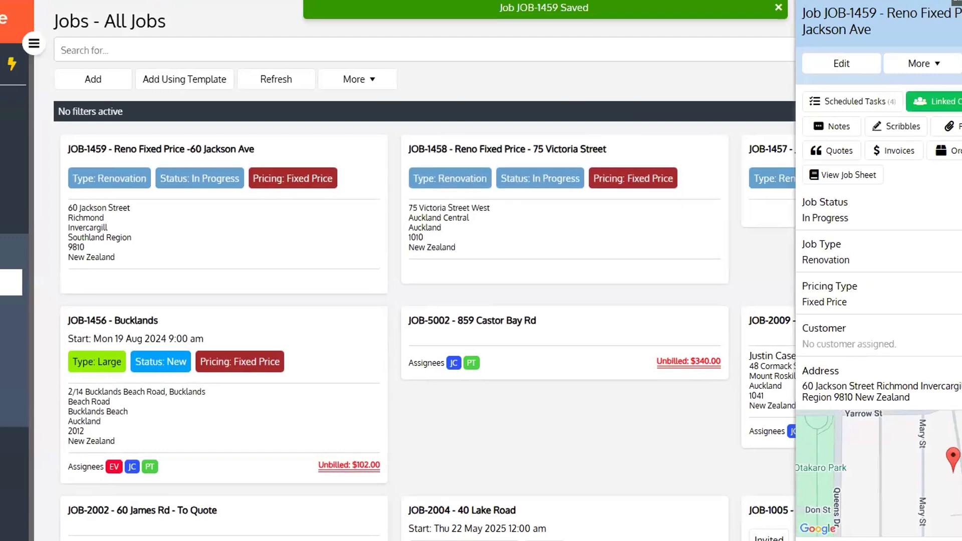
Close the JOB-1459 panel and dismiss the Select Job Template panel
{"action": "left_click", "coordinate": [961, 14]}
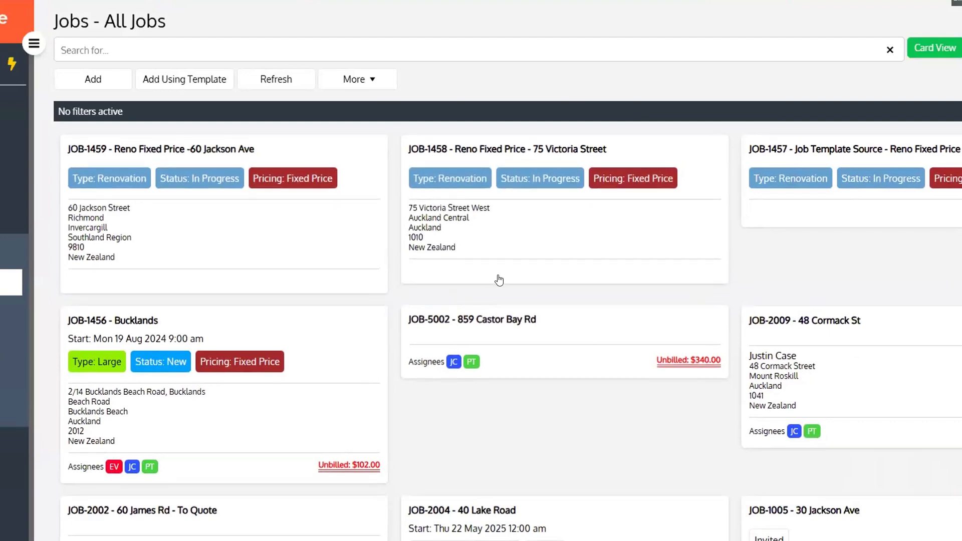
{"action": "left_click", "coordinate": [171, 79]}
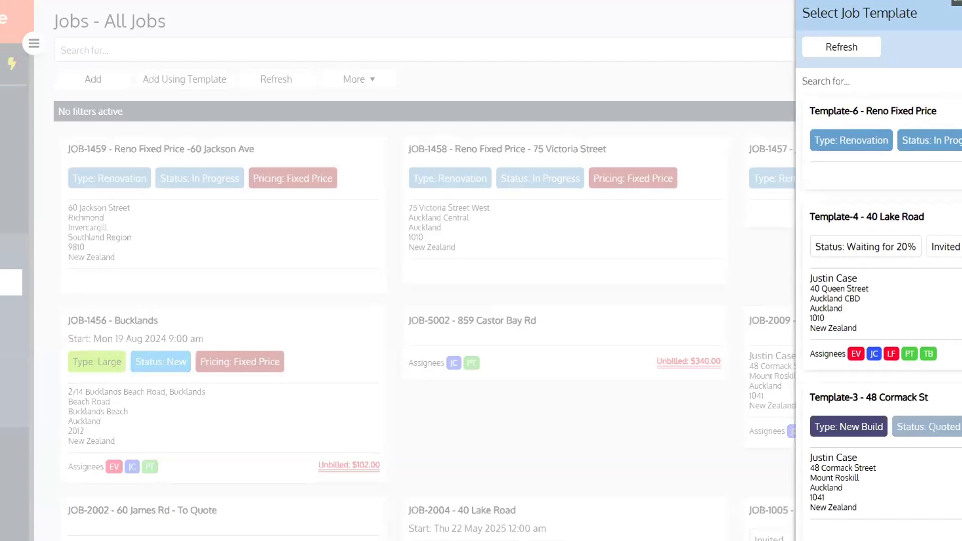
{"action": "key", "text": "Escape"}
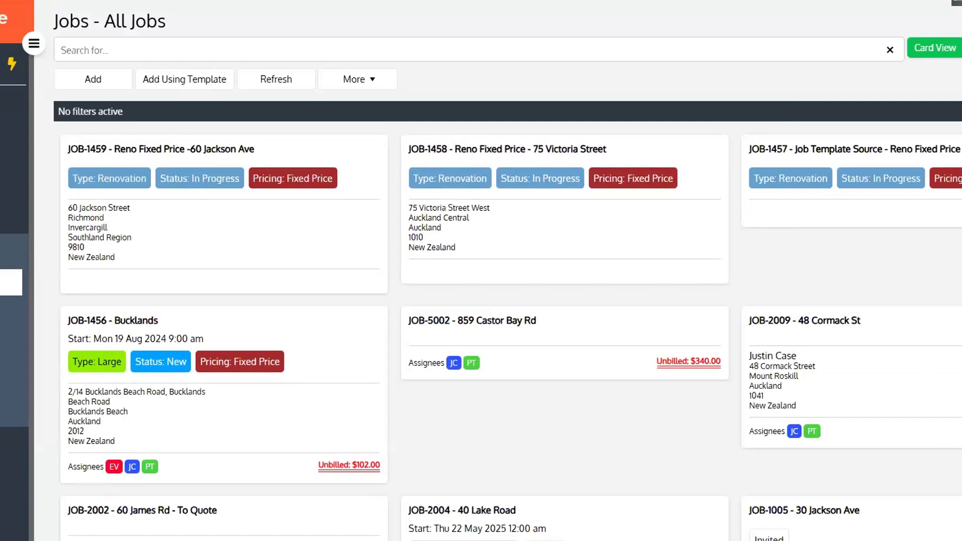
{"action": "scroll", "coordinate": [14, 250], "scroll_direction": "down", "scroll_amount": 1}
Go to Admin and show the Messaging tab's message template setup
{"action": "left_click", "coordinate": [958, 1]}
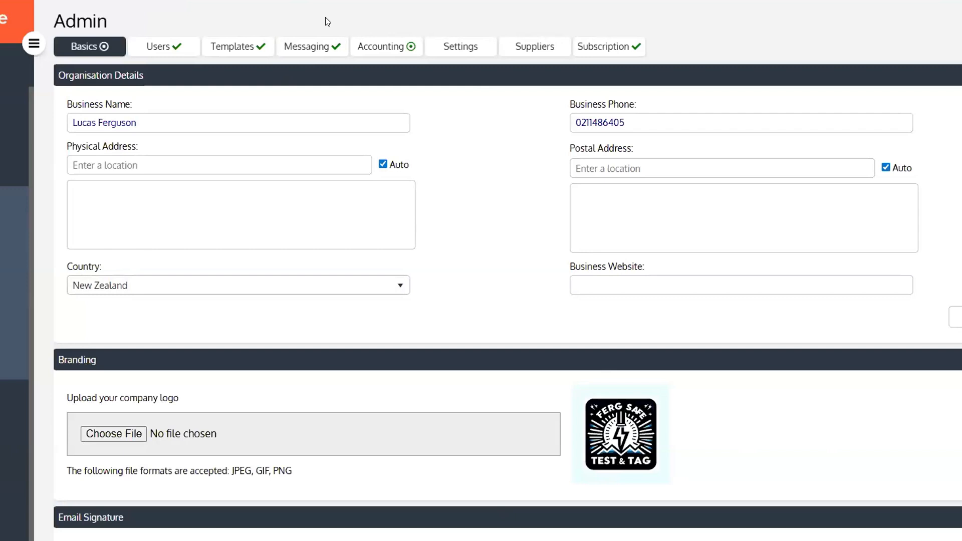
{"action": "left_click", "coordinate": [312, 50]}
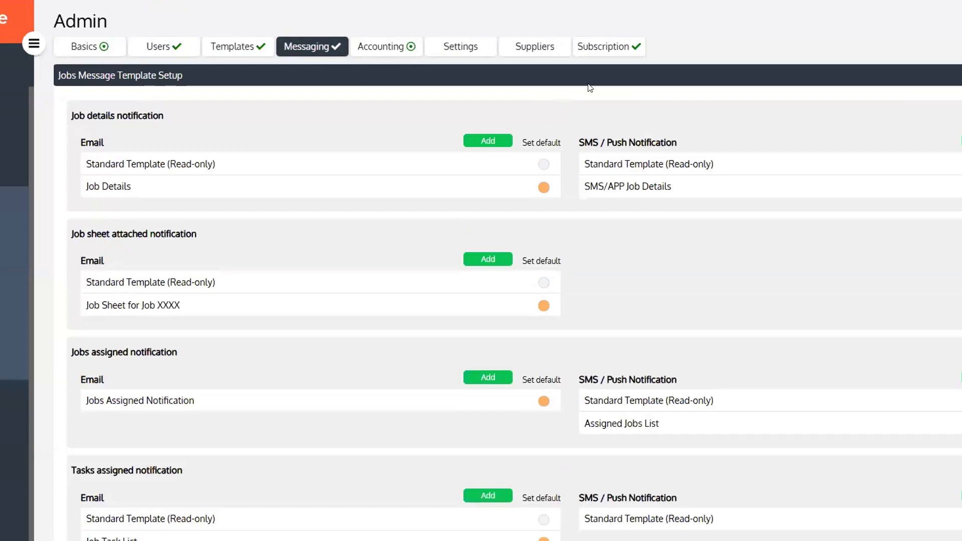
Open the Sending Quote Email template listed under Quote attached in Accounts Message Template Setup
{"action": "scroll", "coordinate": [823, 210], "scroll_direction": "down", "scroll_amount": 5}
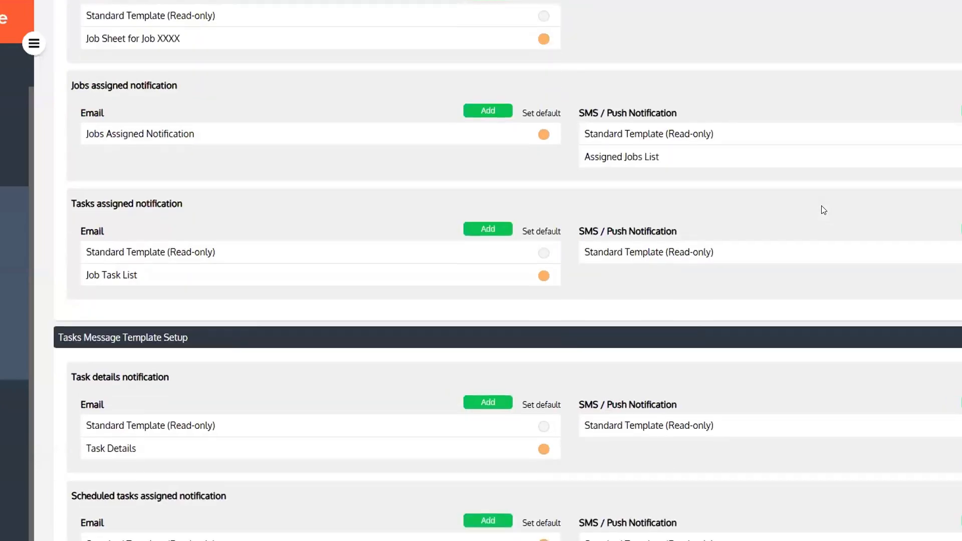
{"action": "scroll", "coordinate": [822, 211], "scroll_direction": "down", "scroll_amount": 18}
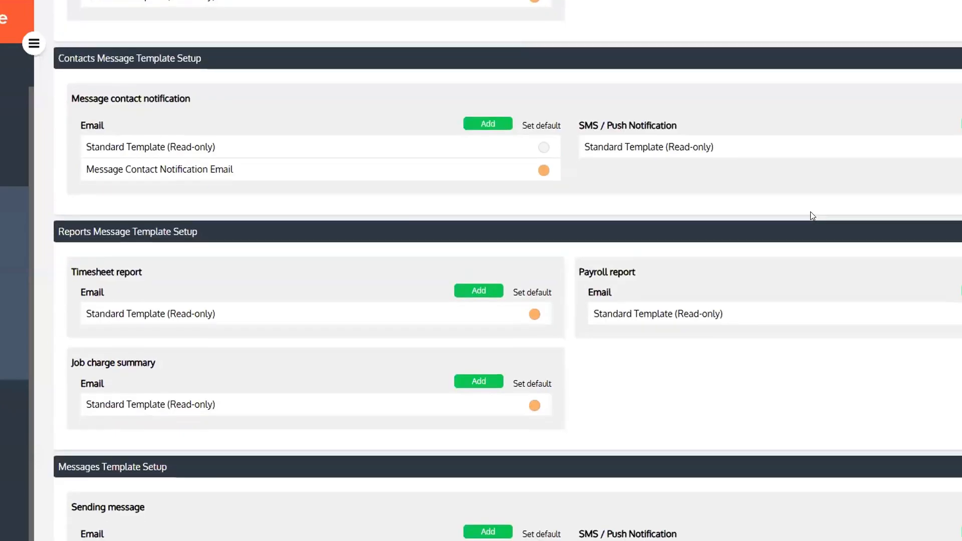
{"action": "scroll", "coordinate": [801, 221], "scroll_direction": "down", "scroll_amount": 3}
{"action": "scroll", "coordinate": [789, 226], "scroll_direction": "up", "scroll_amount": 6}
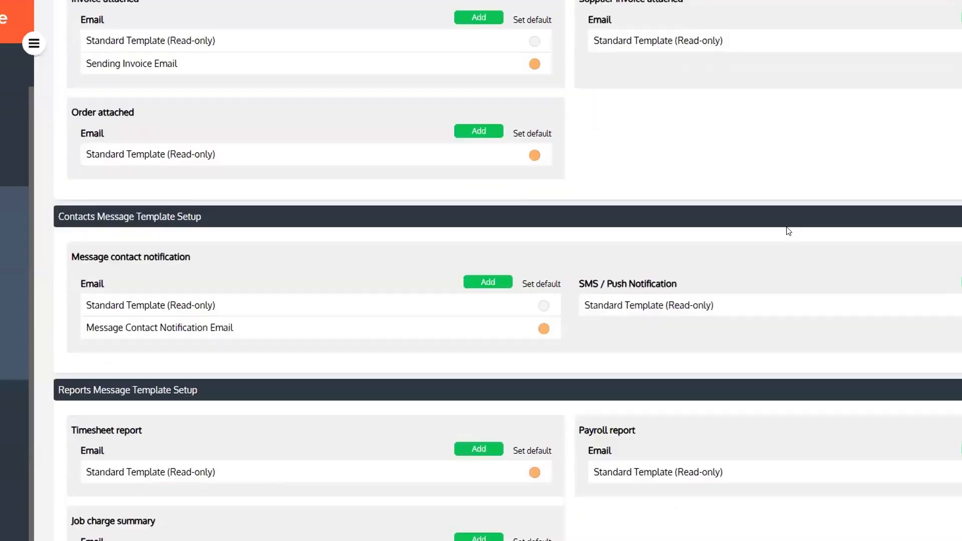
{"action": "scroll", "coordinate": [784, 228], "scroll_direction": "down", "scroll_amount": 10}
{"action": "scroll", "coordinate": [782, 233], "scroll_direction": "up", "scroll_amount": 5}
{"action": "scroll", "coordinate": [780, 235], "scroll_direction": "up", "scroll_amount": 10}
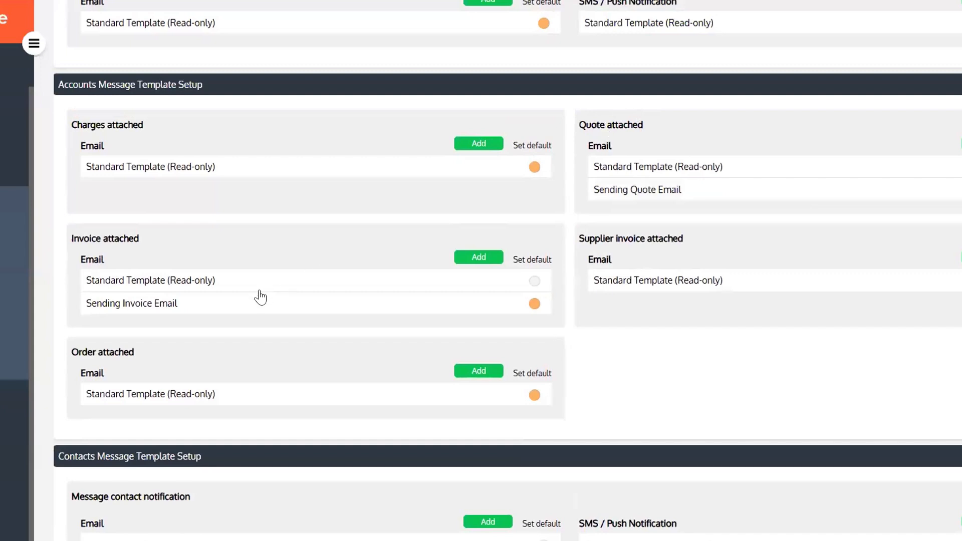
{"action": "scroll", "coordinate": [739, 196], "scroll_direction": "up", "scroll_amount": 1}
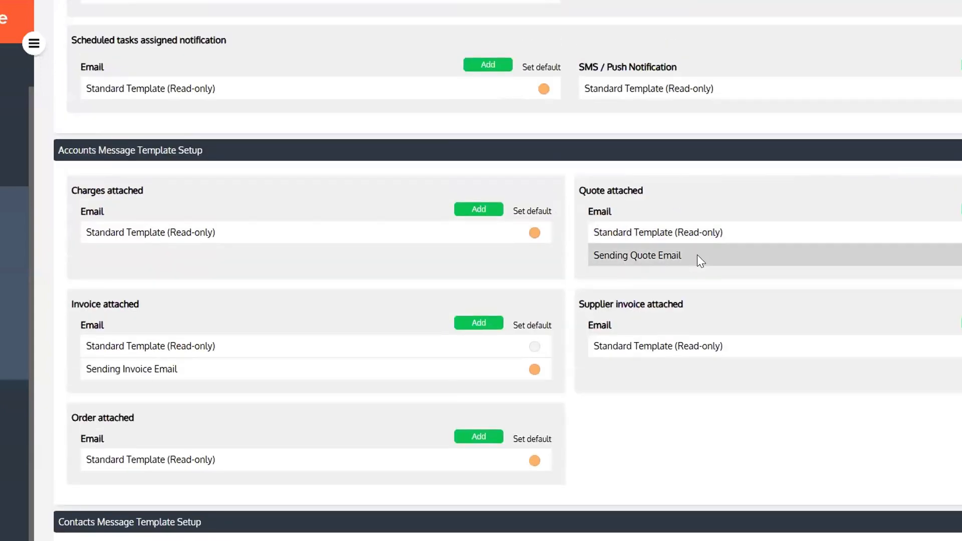
{"action": "left_click", "coordinate": [697, 256]}
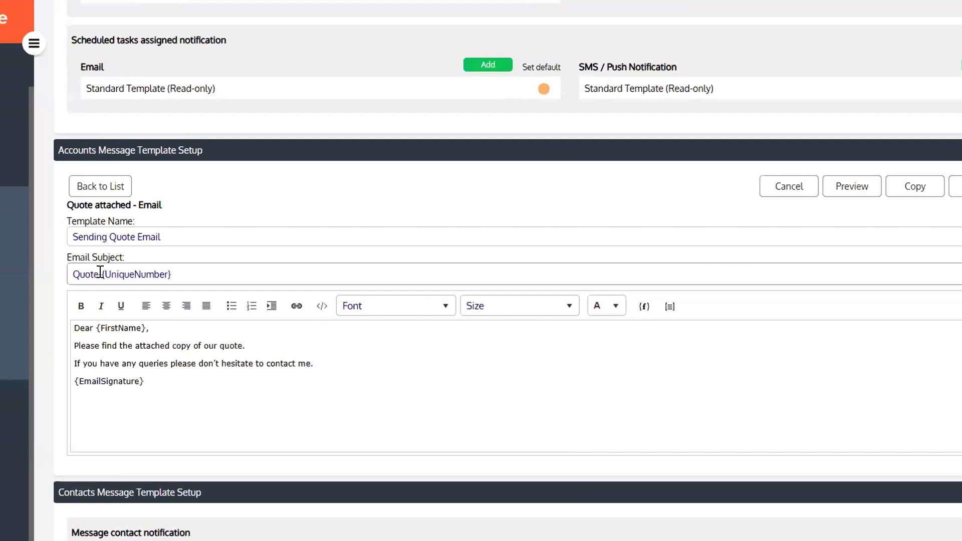
{"action": "left_click", "coordinate": [174, 274]}
{"action": "key", "text": "ctrl+a"}
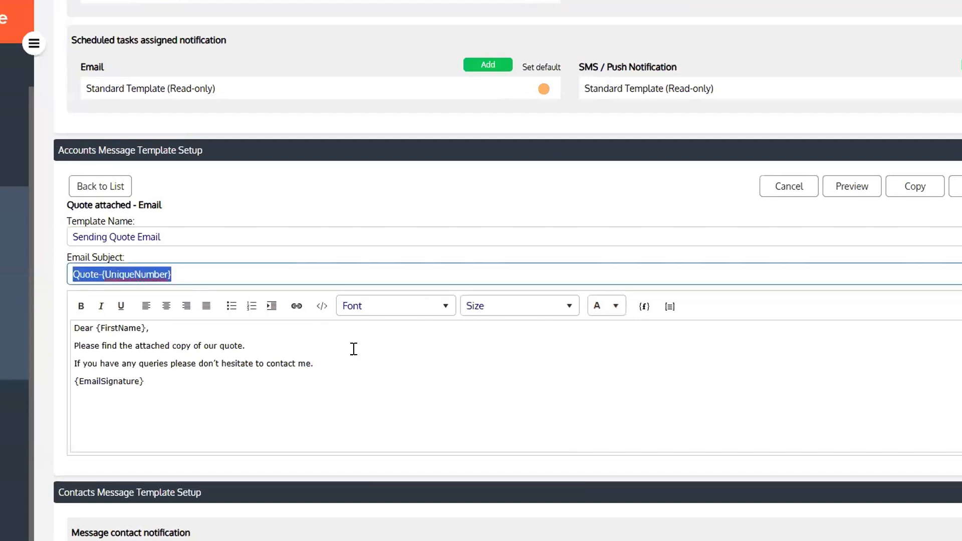
{"action": "left_click", "coordinate": [346, 359]}
{"action": "left_click_drag", "start_coordinate": [194, 338], "coordinate": [85, 326]}
{"action": "left_click", "coordinate": [272, 357]}
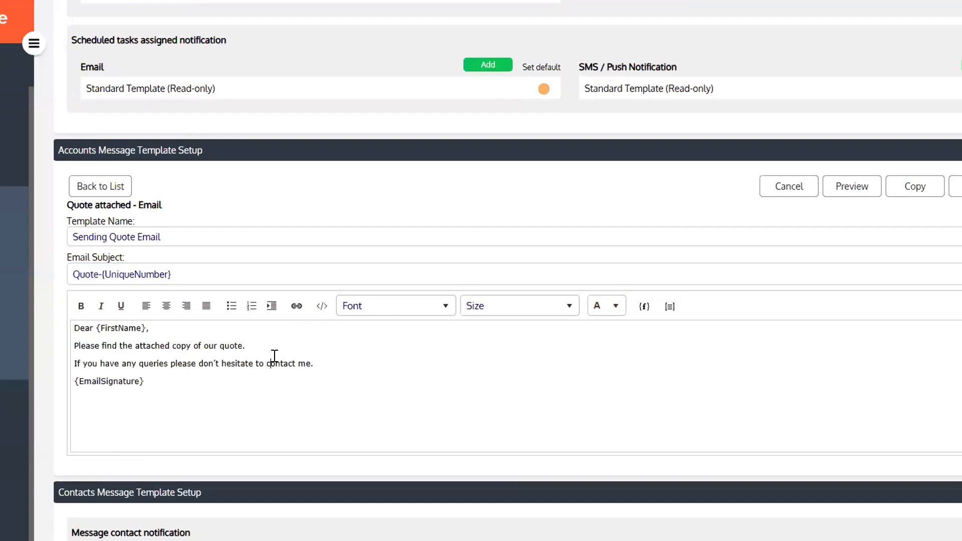
{"action": "left_click_drag", "start_coordinate": [190, 388], "coordinate": [52, 326]}
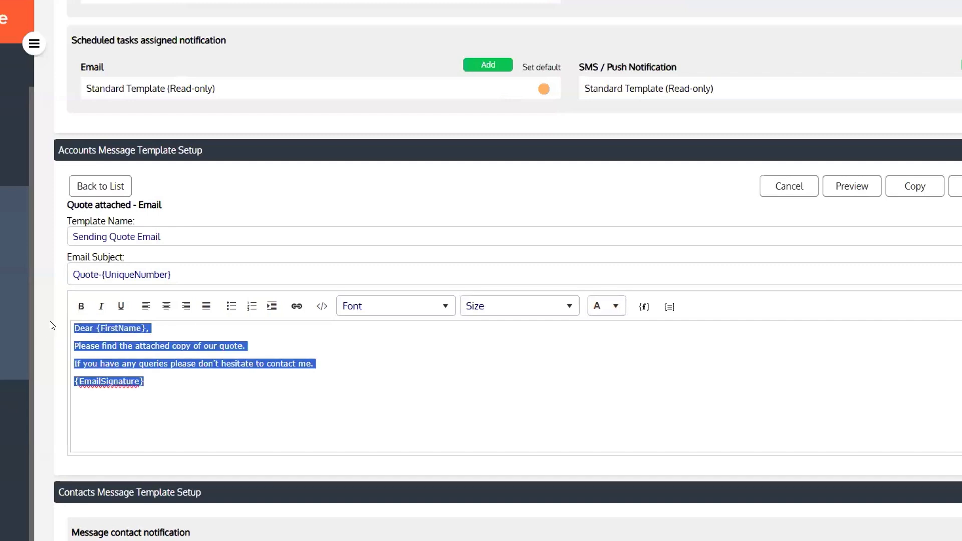
{"action": "left_click", "coordinate": [247, 344]}
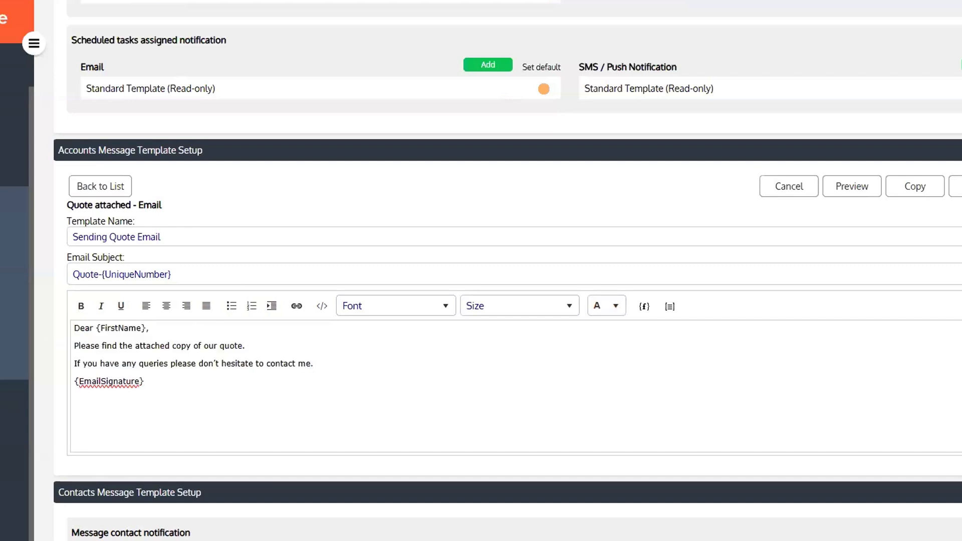
Insert the {Total} merge field into the quote email body
{"action": "left_click", "coordinate": [644, 306]}
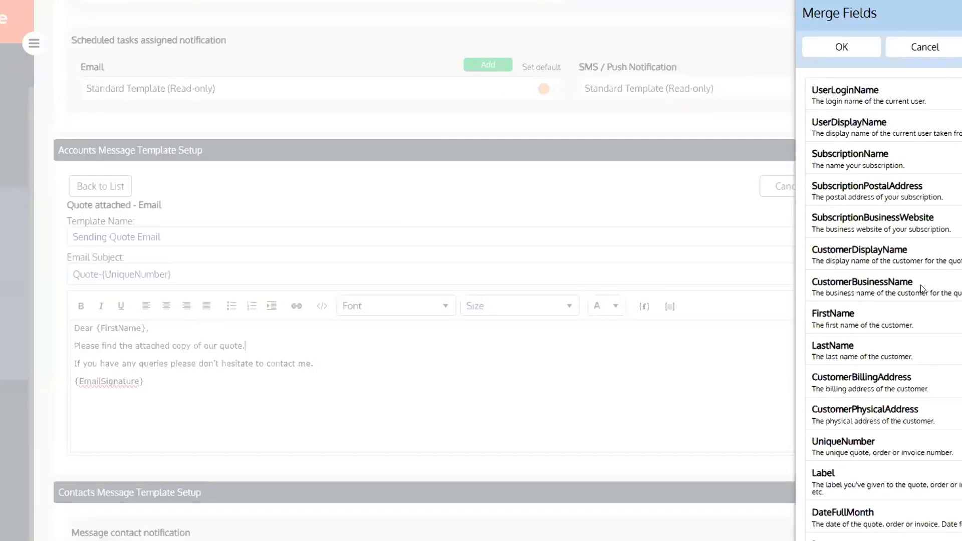
{"action": "scroll", "coordinate": [947, 345], "scroll_direction": "down", "scroll_amount": 1}
{"action": "scroll", "coordinate": [951, 332], "scroll_direction": "down", "scroll_amount": 7}
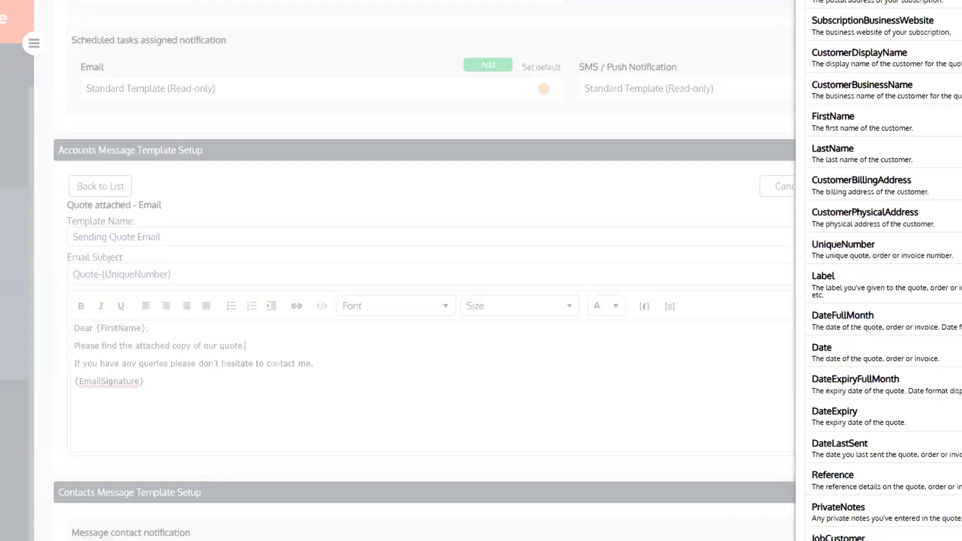
{"action": "scroll", "coordinate": [936, 355], "scroll_direction": "down", "scroll_amount": 5}
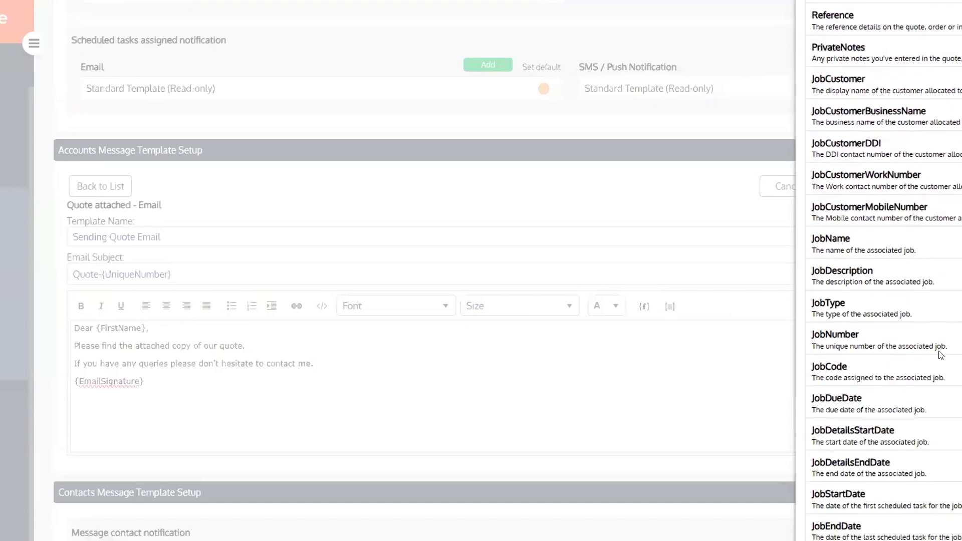
{"action": "scroll", "coordinate": [937, 355], "scroll_direction": "down", "scroll_amount": 6}
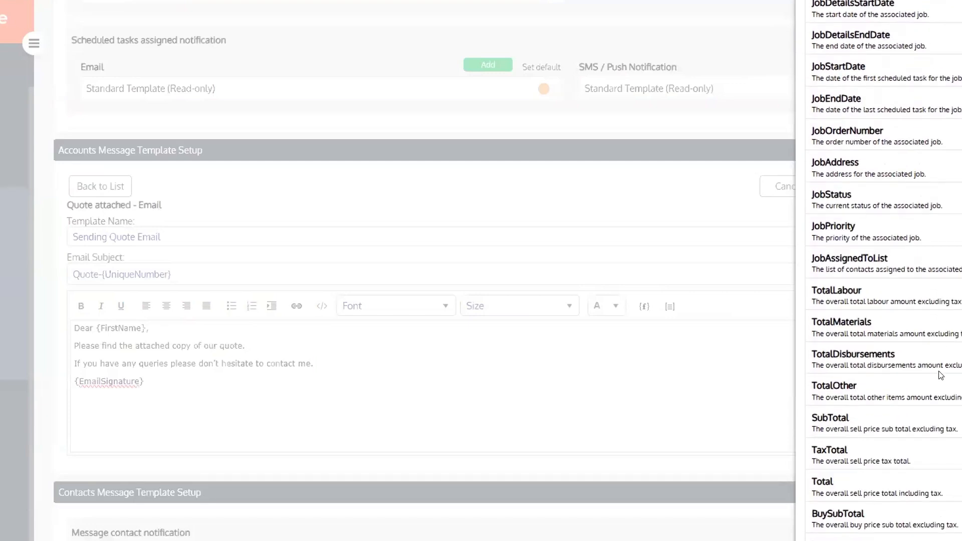
{"action": "scroll", "coordinate": [873, 424], "scroll_direction": "down", "scroll_amount": 1}
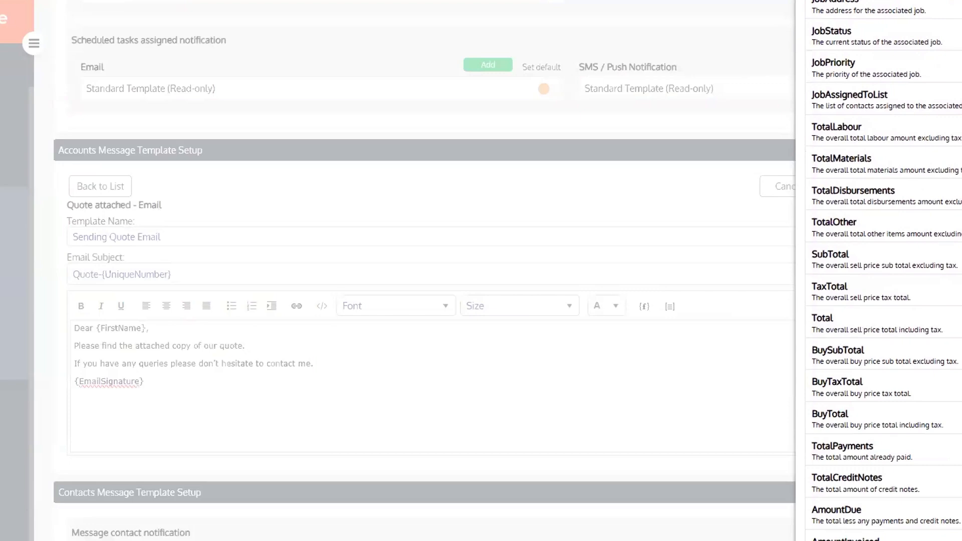
{"action": "scroll", "coordinate": [894, 231], "scroll_direction": "up", "scroll_amount": 12}
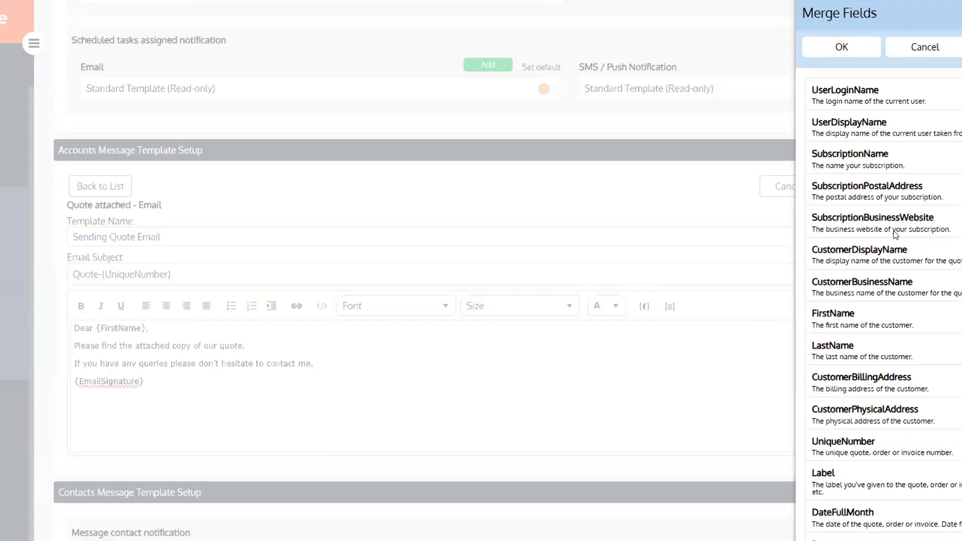
{"action": "left_click", "coordinate": [842, 47]}
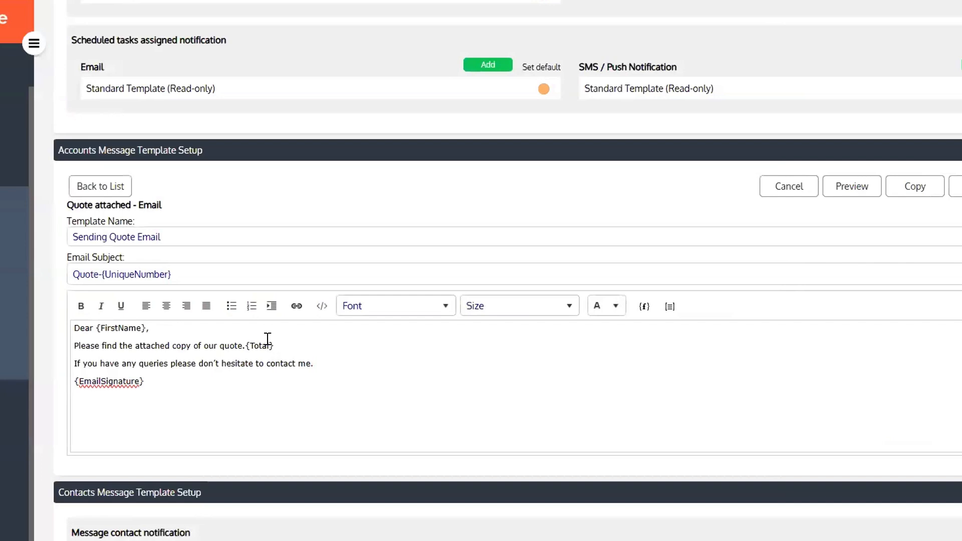
Reword the line to 'quote which the total is {Total}.' and save the template
{"action": "left_click", "coordinate": [245, 345]}
{"action": "key", "text": "BackSpace"}
{"action": "type", "text": "which the total is"}
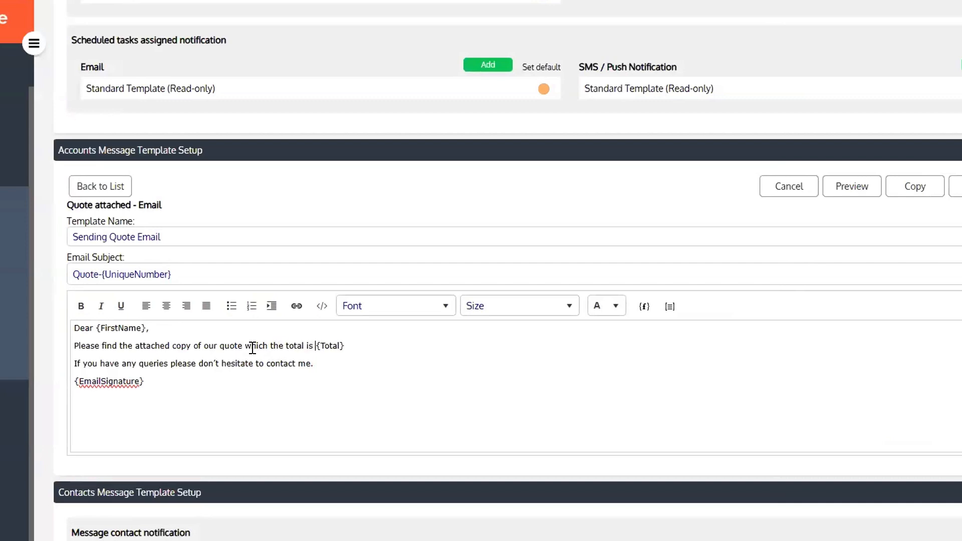
{"action": "left_click", "coordinate": [350, 346]}
{"action": "left_click", "coordinate": [956, 187]}
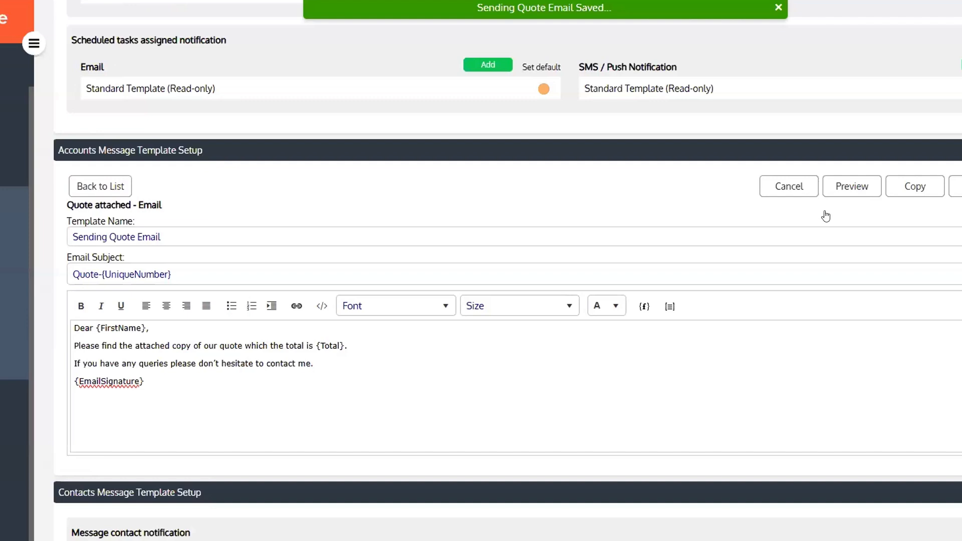
{"action": "left_click", "coordinate": [100, 188]}
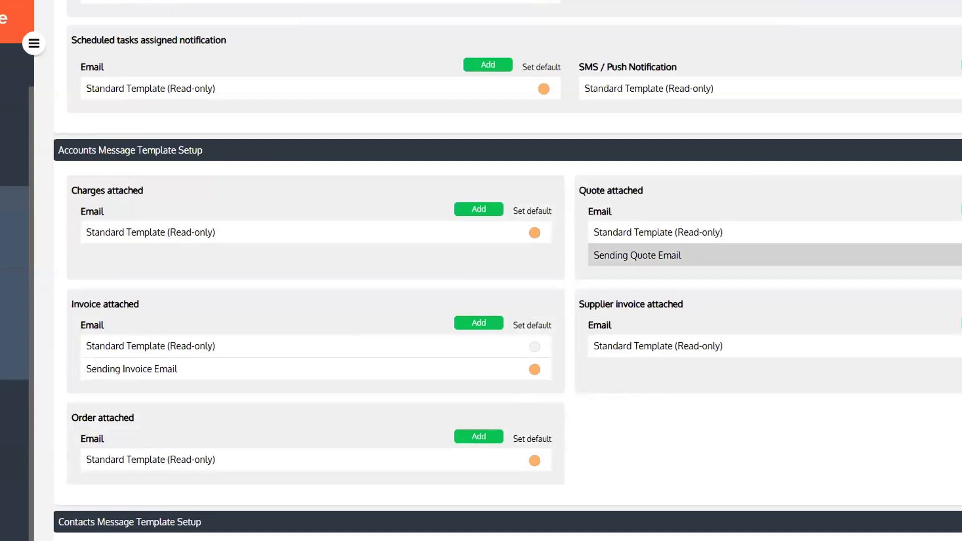
Reopen Sending Quote Email to verify it, then go back up to Jobs Message Template Setup
{"action": "left_click", "coordinate": [862, 255]}
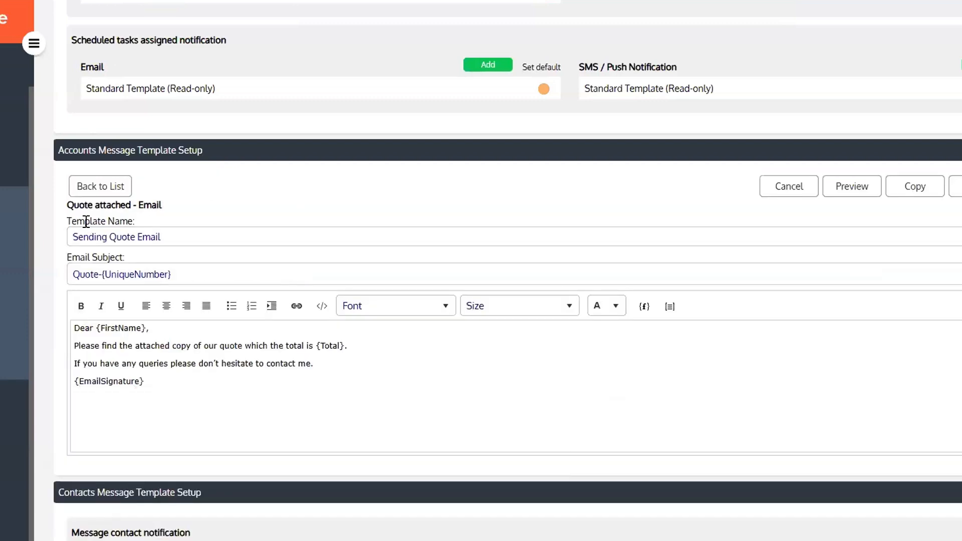
{"action": "left_click", "coordinate": [96, 185]}
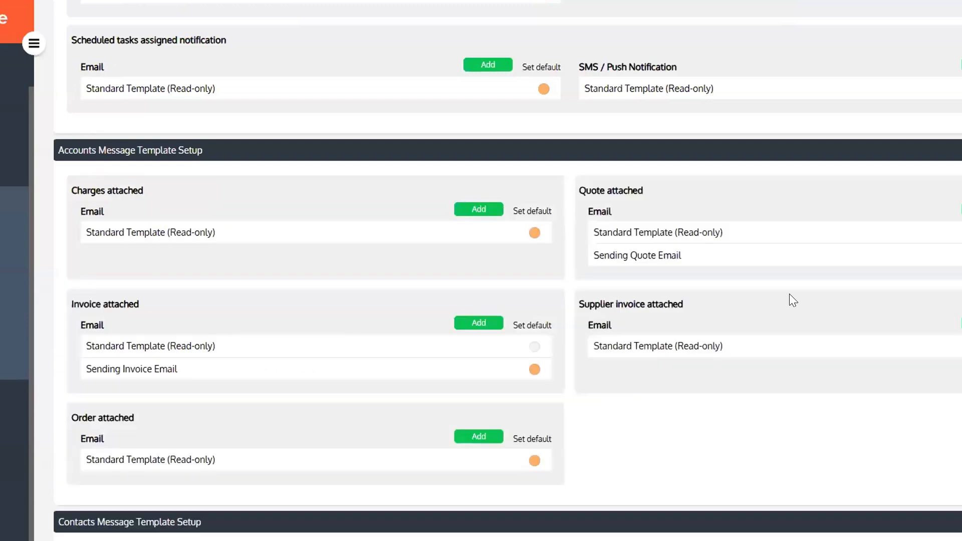
{"action": "scroll", "coordinate": [772, 293], "scroll_direction": "up", "scroll_amount": 15}
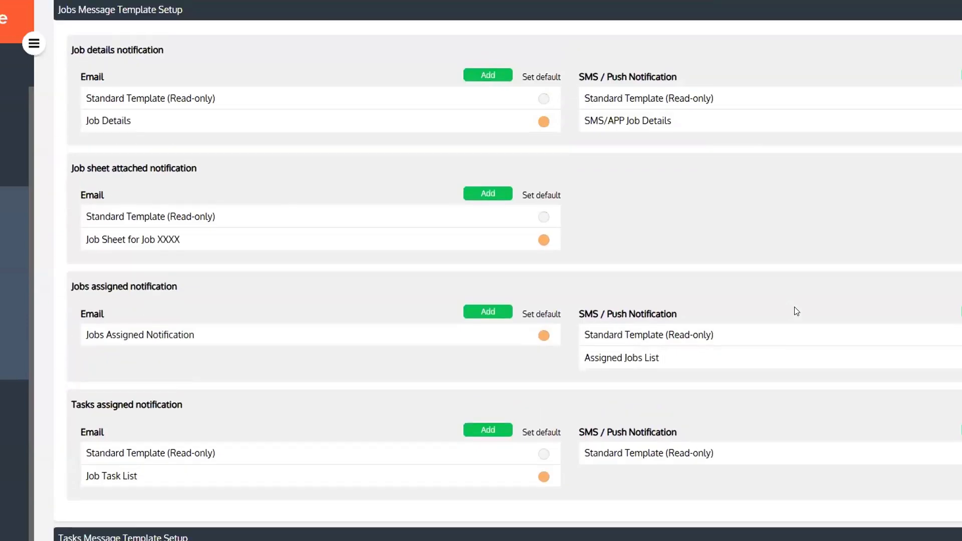
{"action": "scroll", "coordinate": [794, 301], "scroll_direction": "down", "scroll_amount": 1}
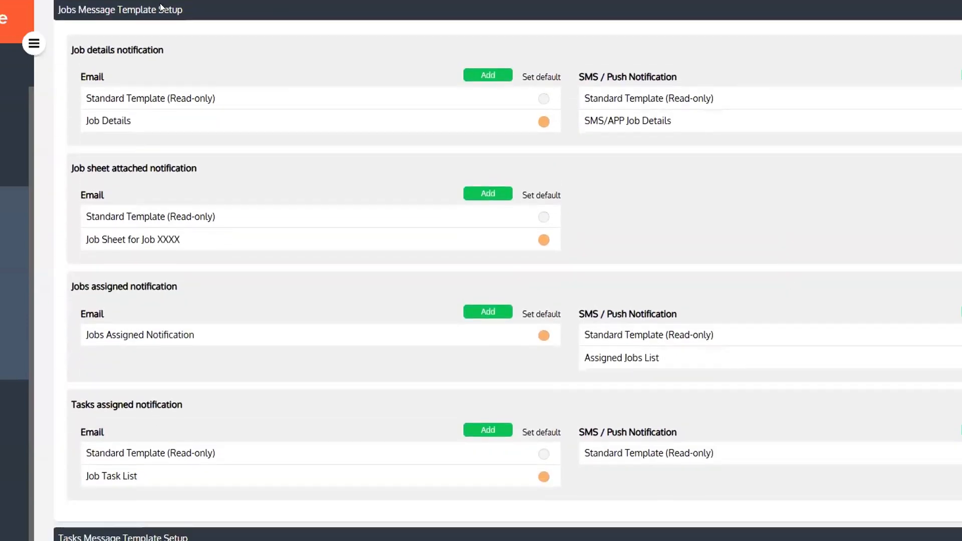
{"action": "scroll", "coordinate": [401, 144], "scroll_direction": "up", "scroll_amount": 1}
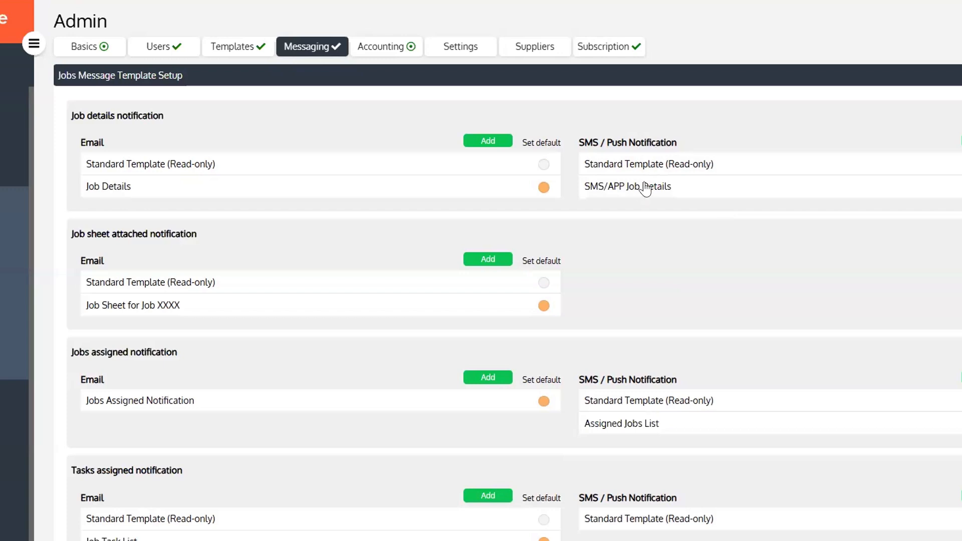
Open the Job Details email template, review its body, and close it unchanged
{"action": "left_click", "coordinate": [314, 197]}
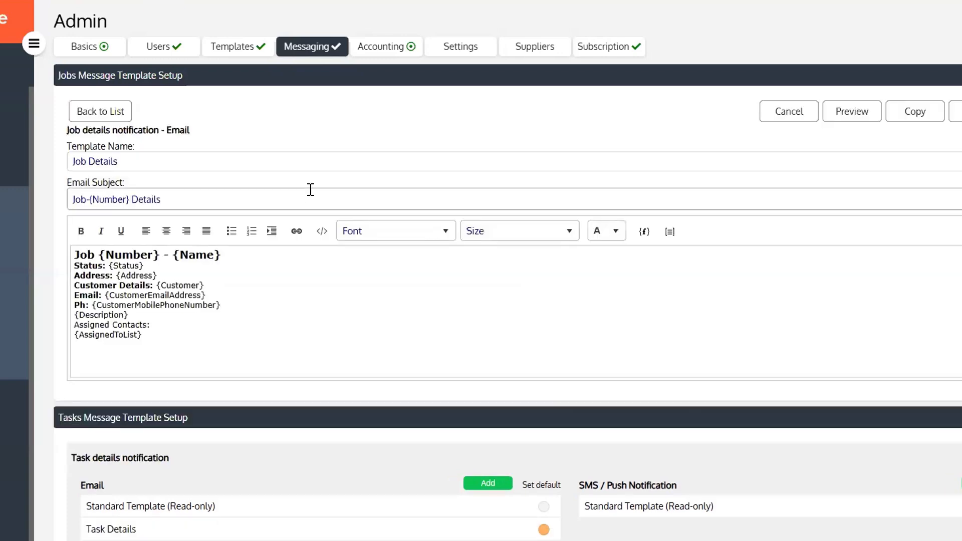
{"action": "mouse_move", "coordinate": [167, 337]}
{"action": "left_mouse_down"}
{"action": "mouse_move", "coordinate": [131, 305]}
{"action": "mouse_move", "coordinate": [172, 338]}
{"action": "left_mouse_up"}
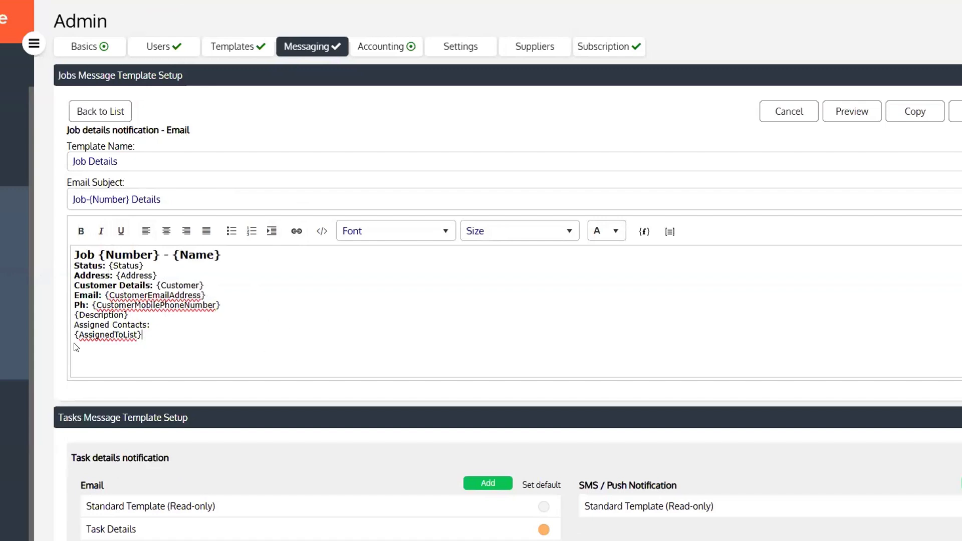
{"action": "left_click", "coordinate": [107, 111]}
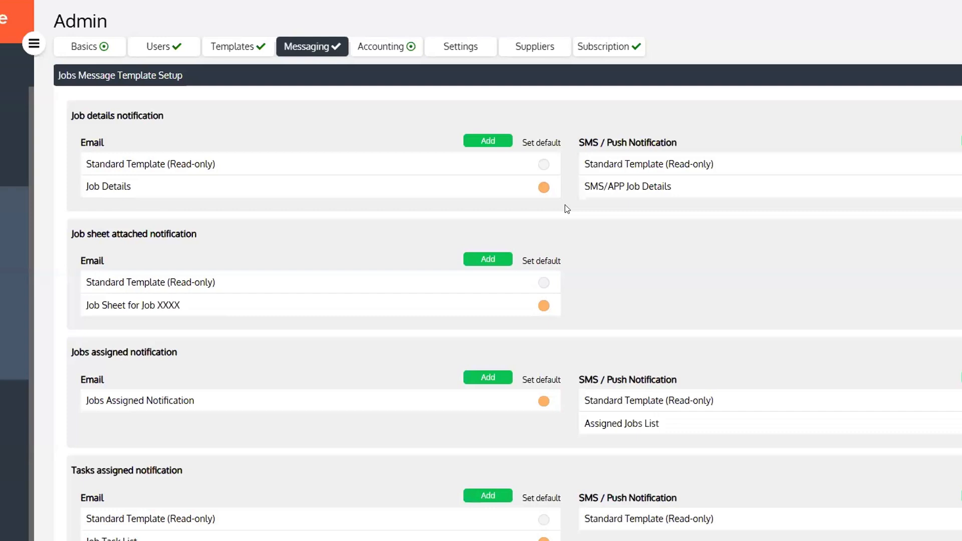
{"action": "scroll", "coordinate": [599, 232], "scroll_direction": "down", "scroll_amount": 3}
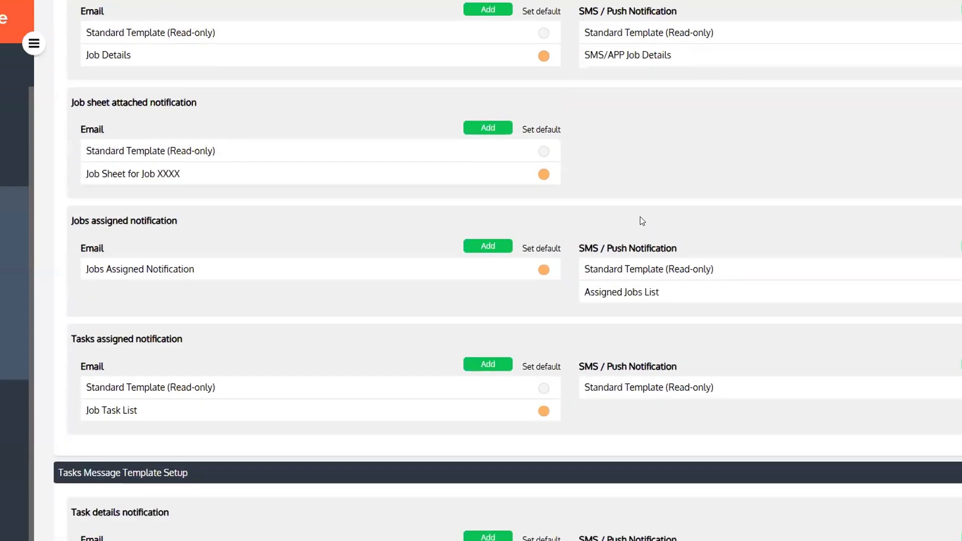
{"action": "scroll", "coordinate": [641, 221], "scroll_direction": "down", "scroll_amount": 1}
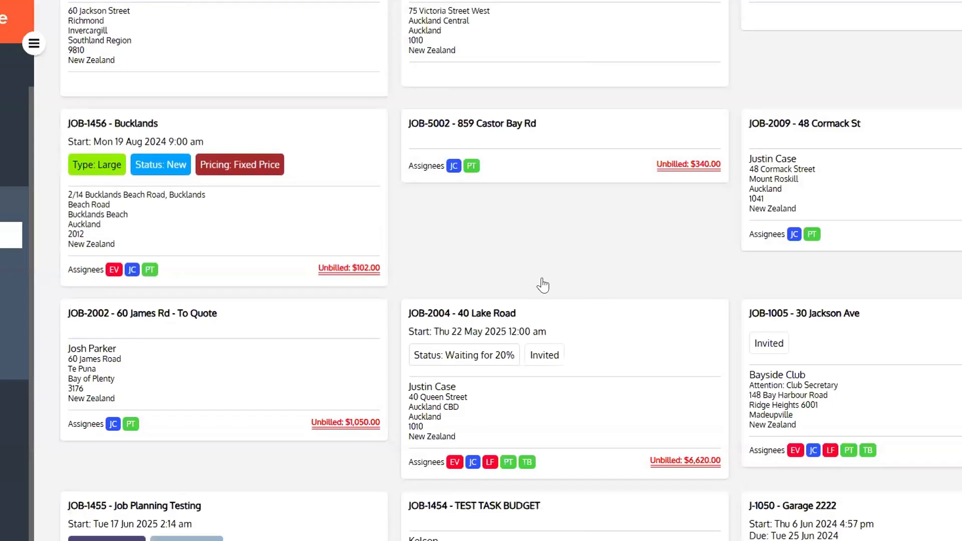
{"action": "scroll", "coordinate": [543, 283], "scroll_direction": "up", "scroll_amount": 4}
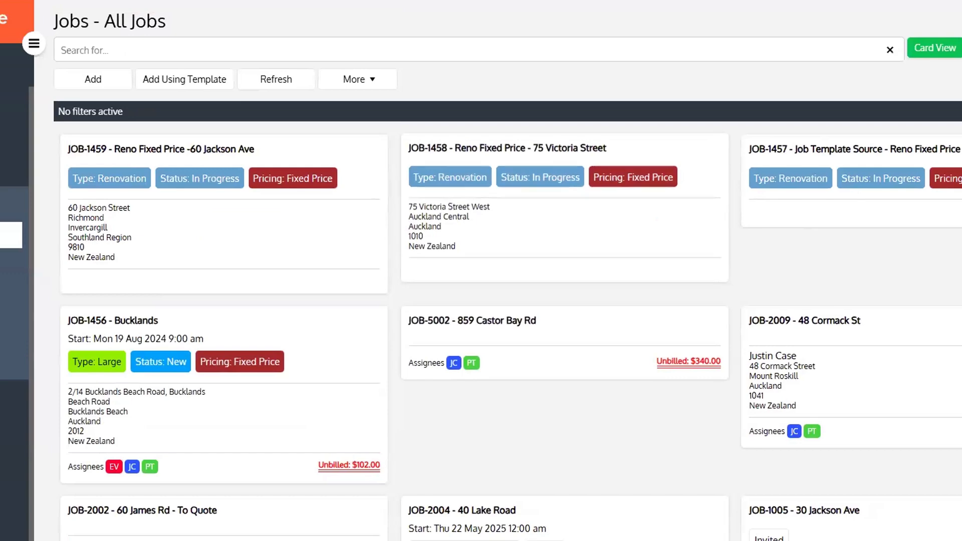
Switch the jobs list to grid view and tick JOB-2009 and JOB-2002
{"action": "left_click", "coordinate": [958, 48]}
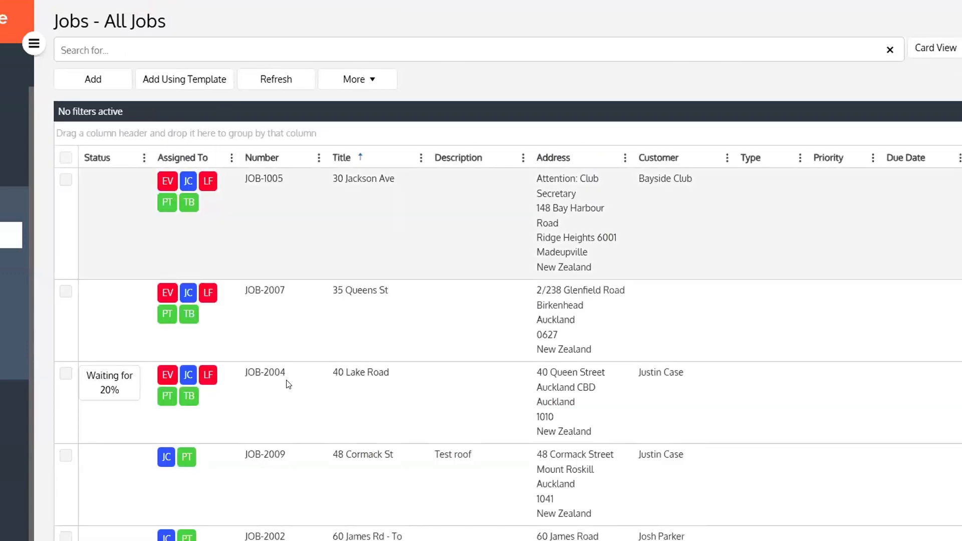
{"action": "scroll", "coordinate": [254, 389], "scroll_direction": "down", "scroll_amount": 4}
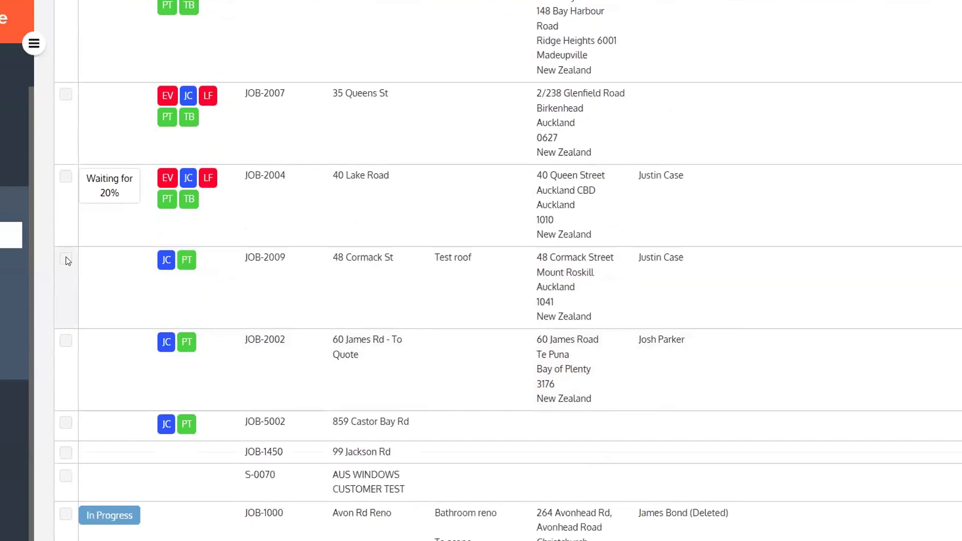
{"action": "left_click", "coordinate": [65, 259]}
{"action": "left_click", "coordinate": [66, 340]}
{"action": "scroll", "coordinate": [212, 317], "scroll_direction": "up", "scroll_amount": 2}
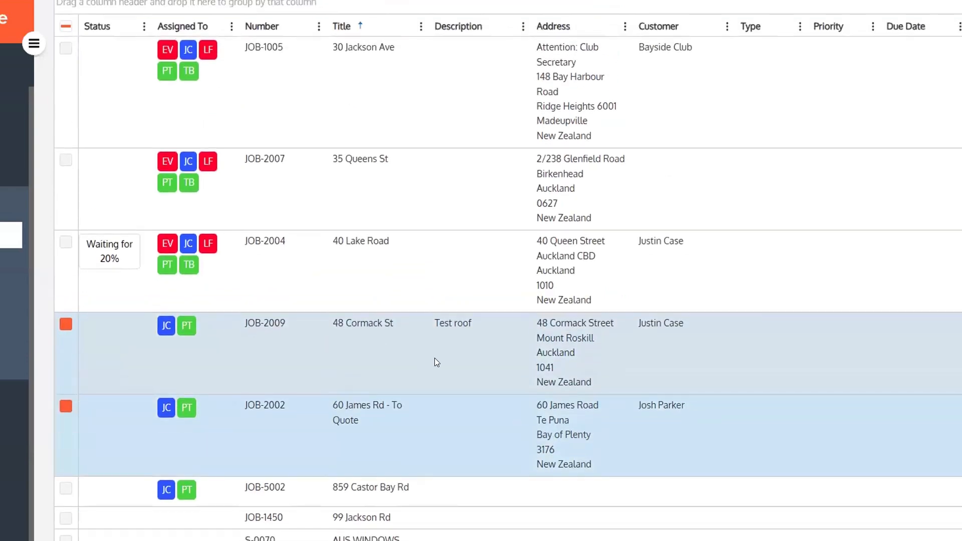
{"action": "scroll", "coordinate": [434, 358], "scroll_direction": "up", "scroll_amount": 3}
Assign both jobs to two crew members with notifications on, and send the assignment email
{"action": "left_click", "coordinate": [339, 80]}
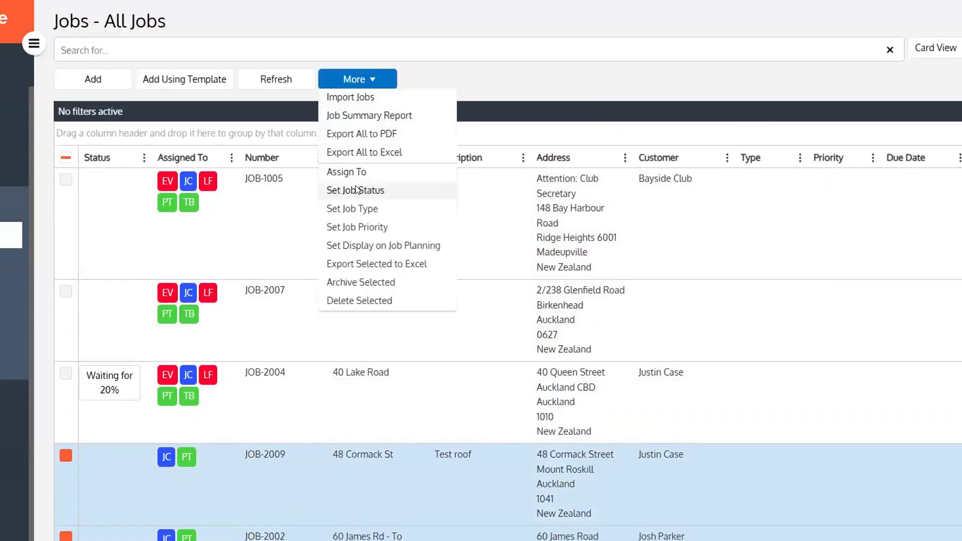
{"action": "left_click", "coordinate": [349, 172]}
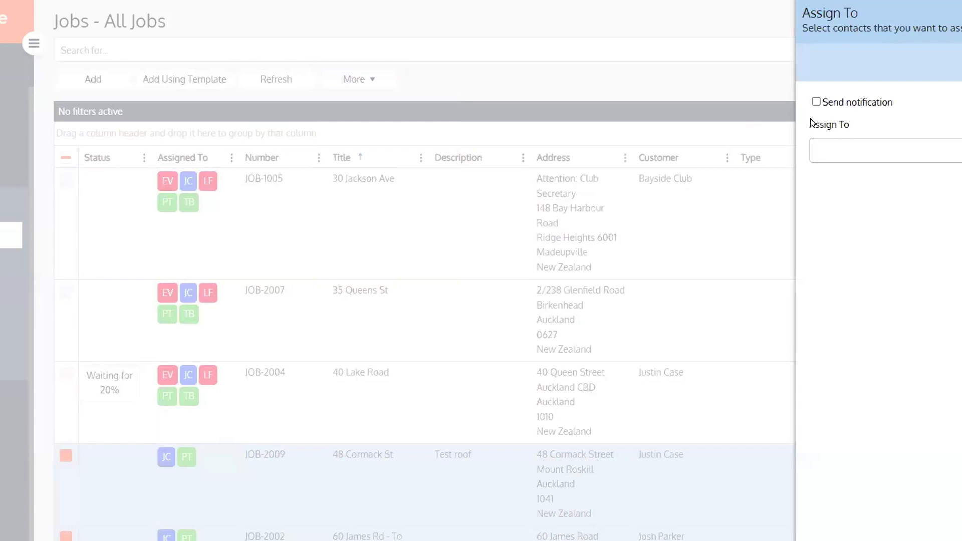
{"action": "left_click", "coordinate": [816, 102]}
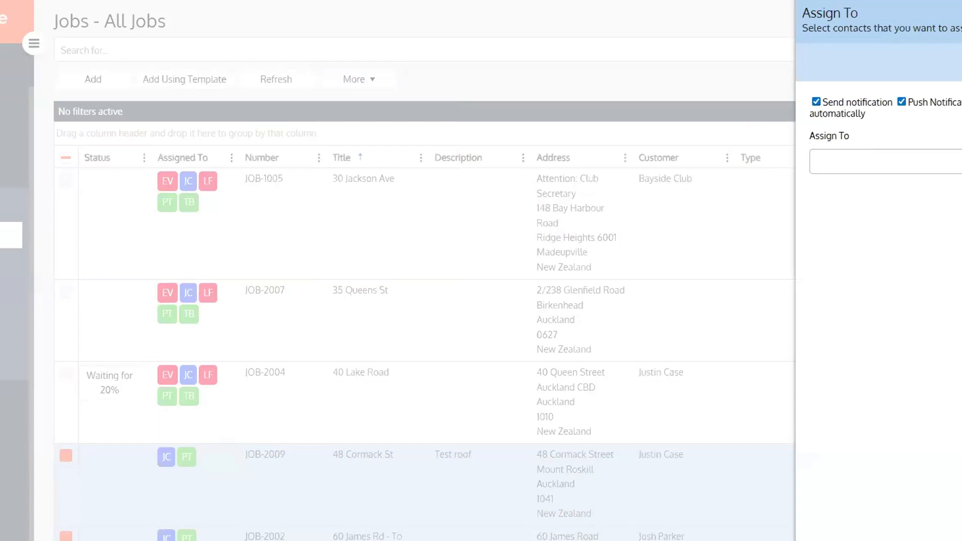
{"action": "left_click", "coordinate": [927, 161]}
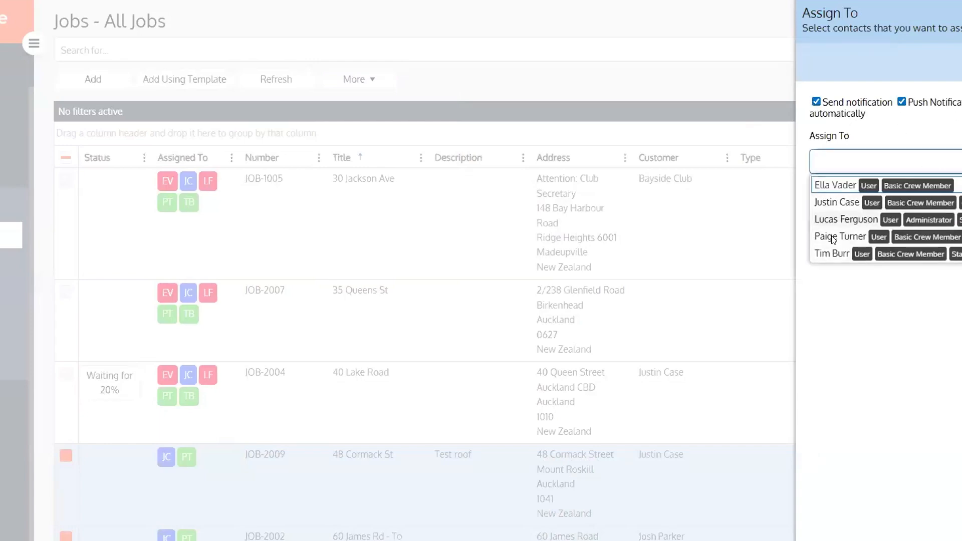
{"action": "left_click", "coordinate": [833, 238]}
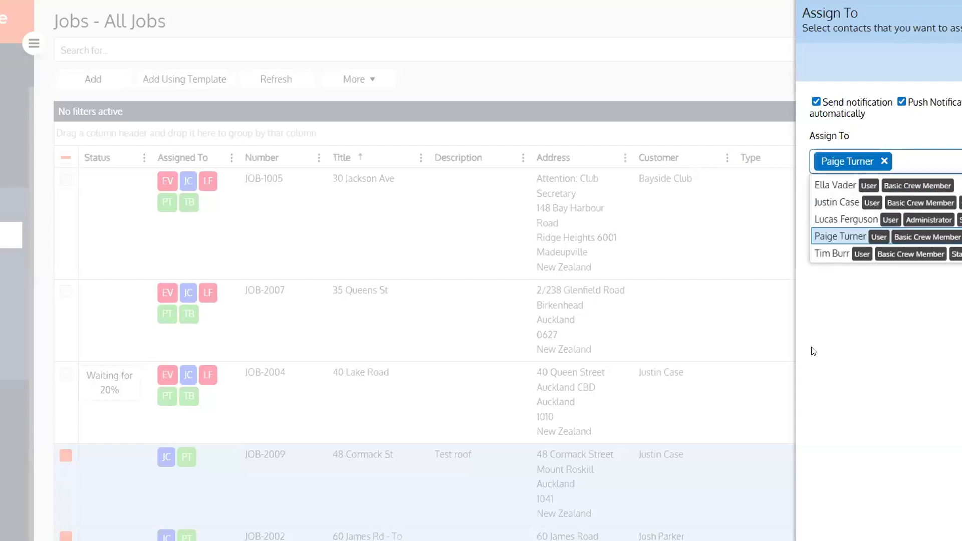
{"action": "left_click", "coordinate": [833, 254]}
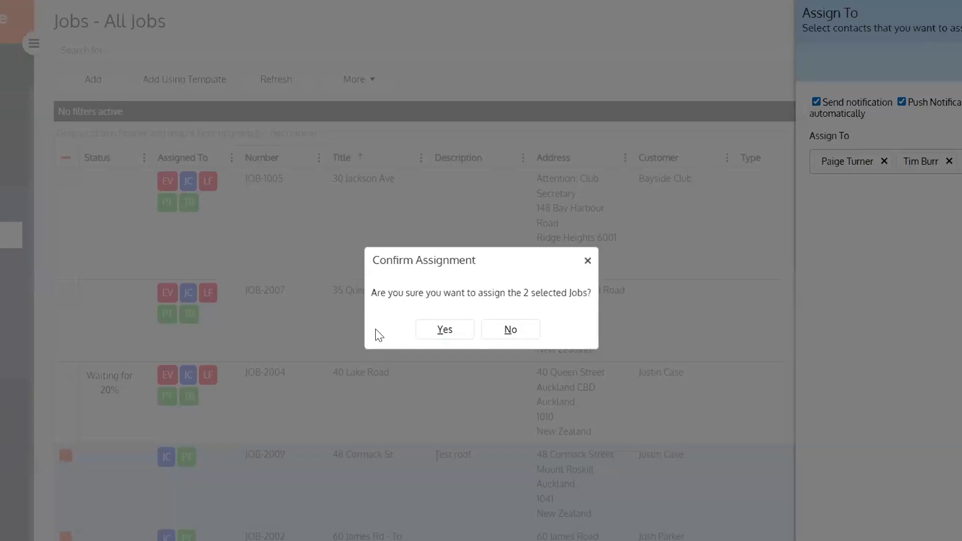
{"action": "left_click", "coordinate": [439, 328]}
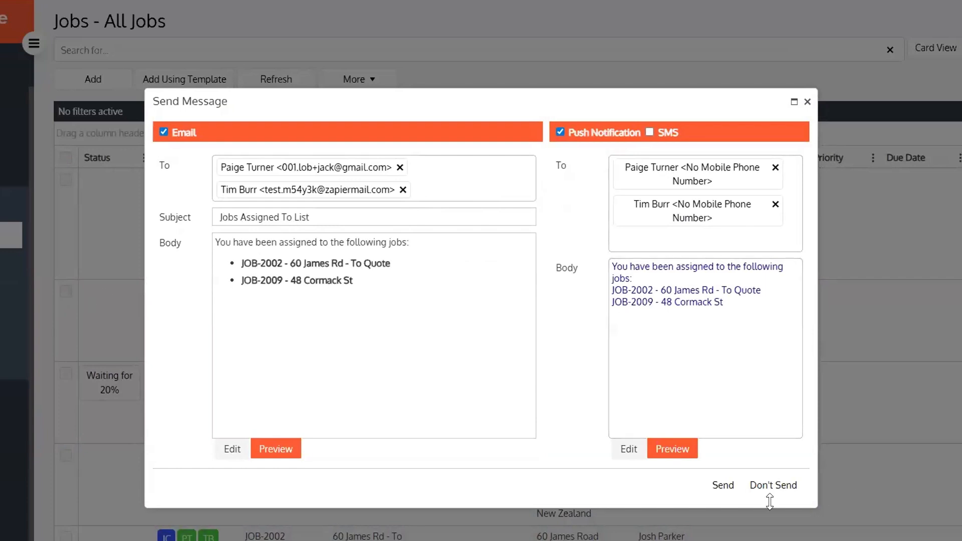
{"action": "left_click", "coordinate": [722, 486]}
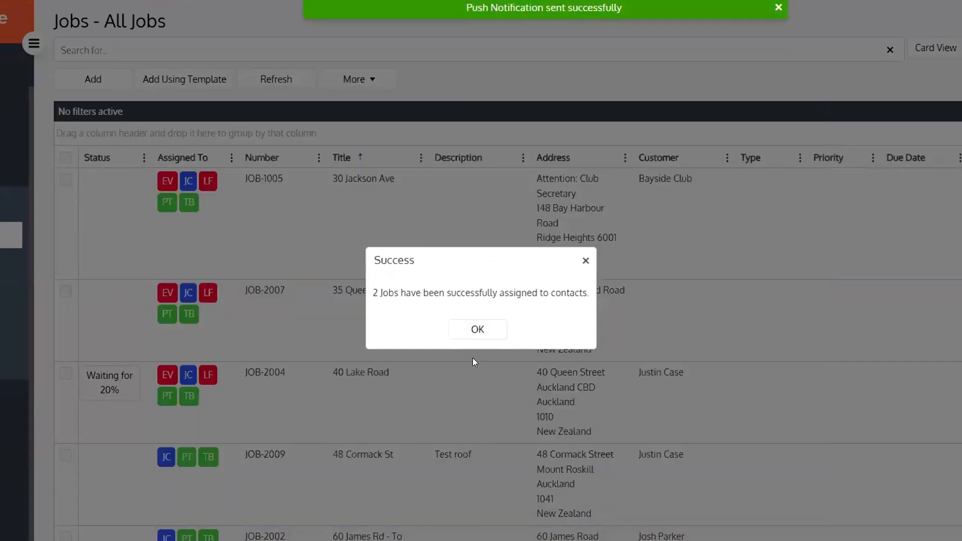
{"action": "left_click", "coordinate": [473, 331]}
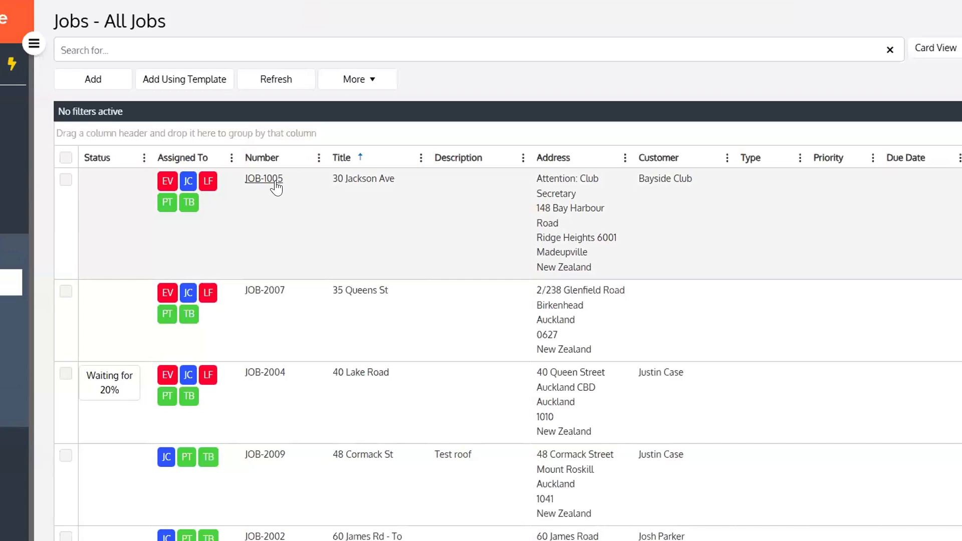
Open JOB-2004's scheduled tasks and choose Bulk Actions > Assign
{"action": "left_click", "coordinate": [276, 188]}
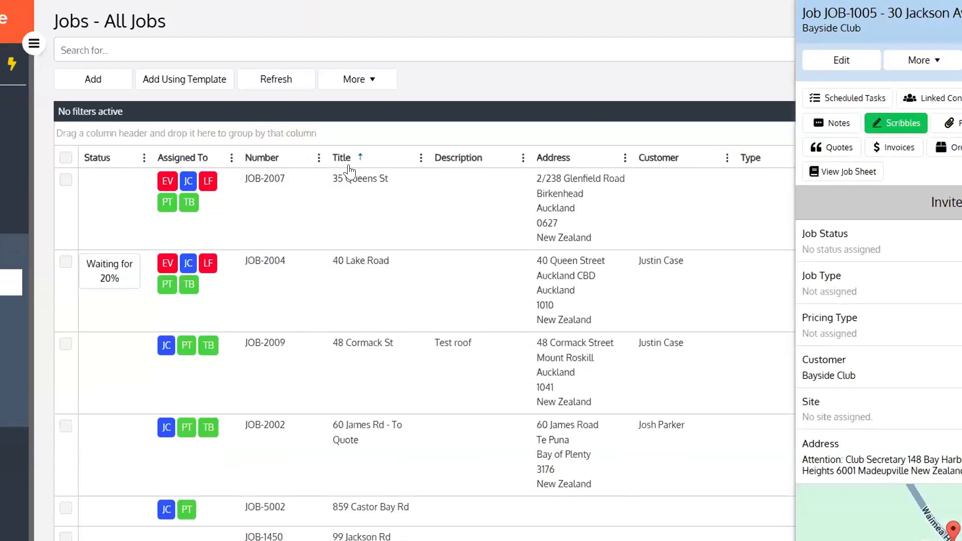
{"action": "left_click", "coordinate": [268, 264]}
{"action": "left_click", "coordinate": [861, 96]}
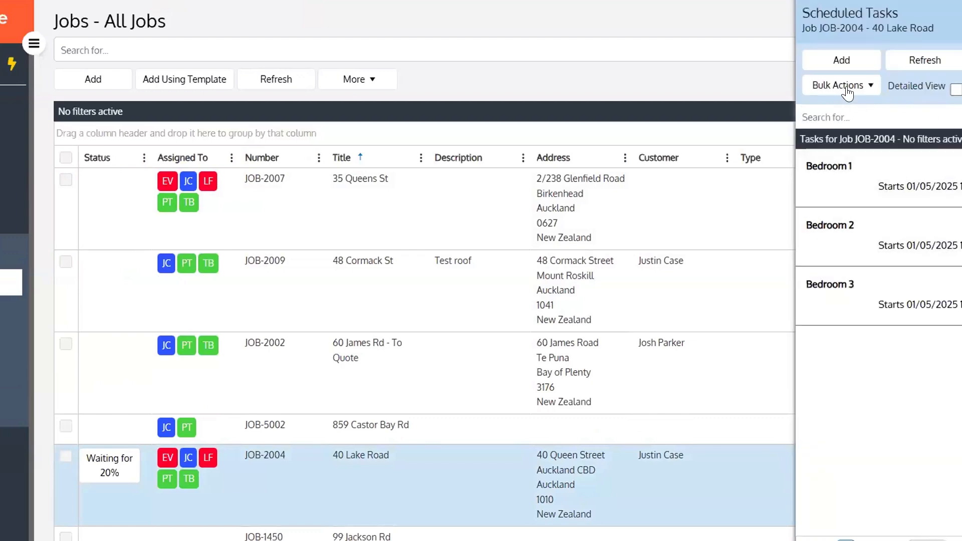
{"action": "left_click", "coordinate": [847, 93]}
{"action": "left_click", "coordinate": [839, 101]}
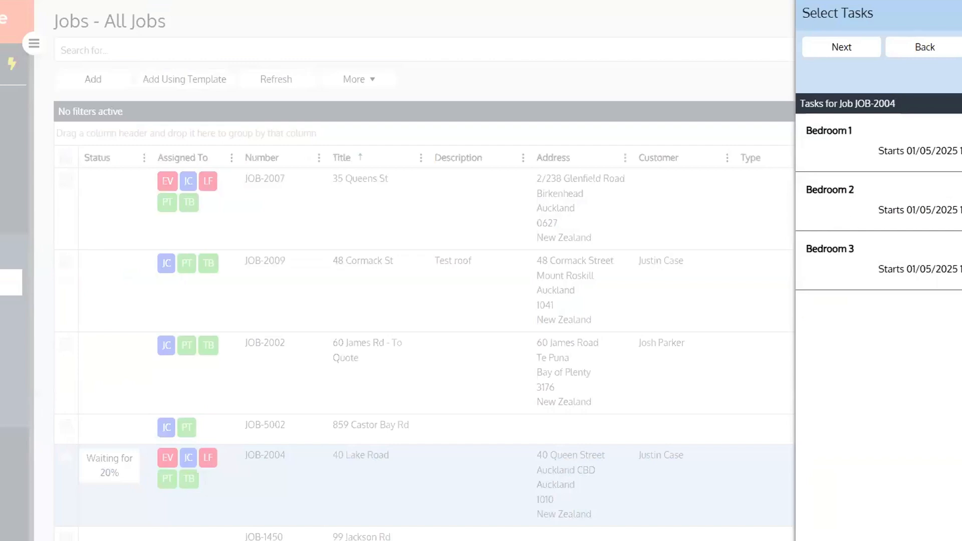
Assign the three Bedroom tasks to two crew members and send them the notification
{"action": "left_click", "coordinate": [840, 46]}
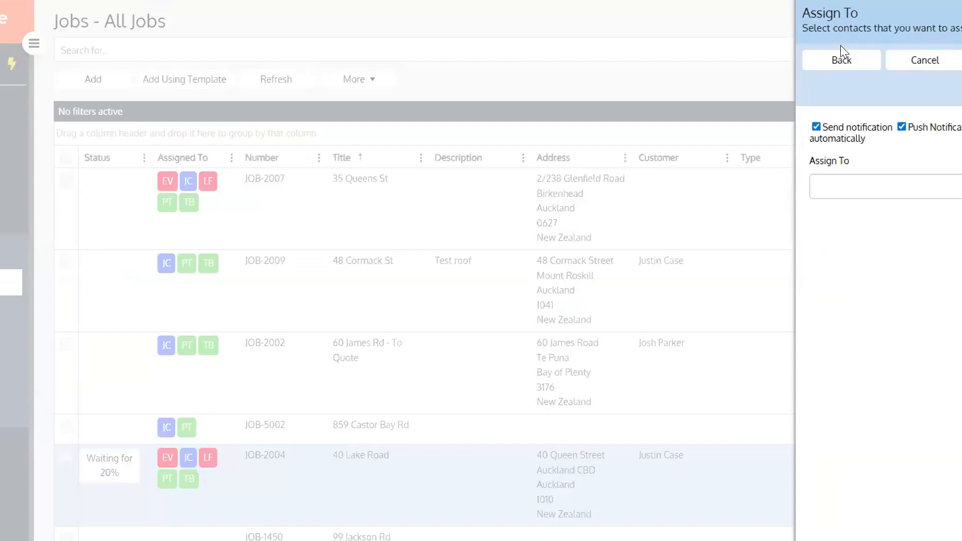
{"action": "left_click", "coordinate": [944, 179]}
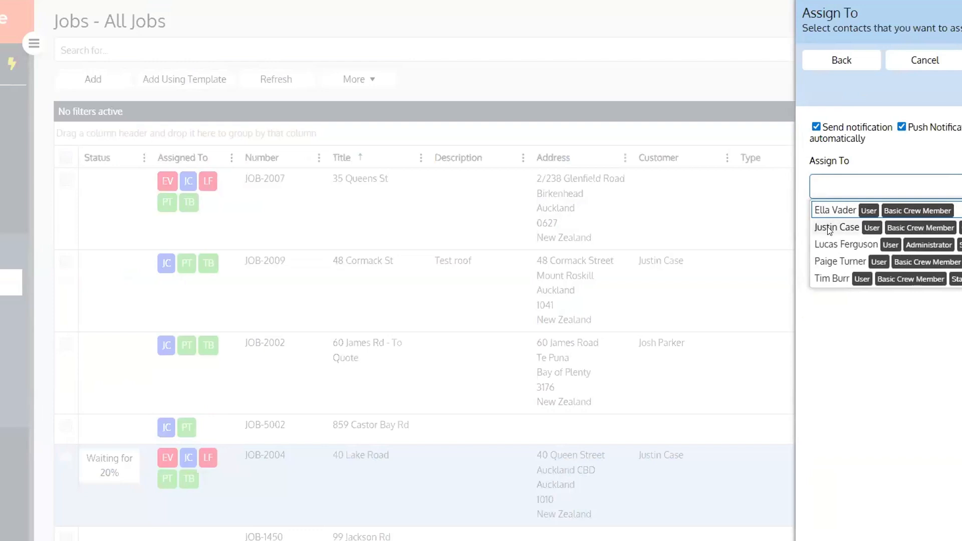
{"action": "left_click", "coordinate": [831, 229]}
{"action": "left_click", "coordinate": [924, 193]}
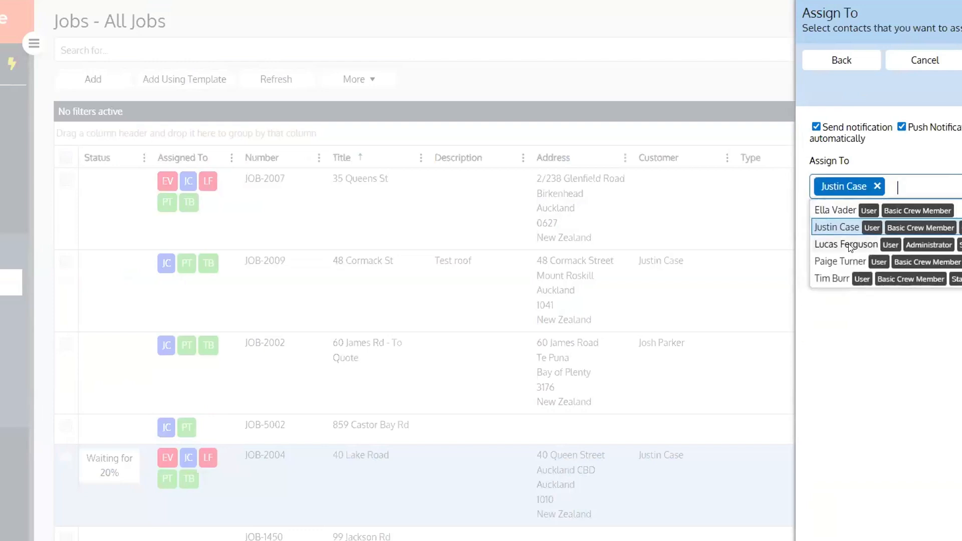
{"action": "left_click", "coordinate": [849, 249]}
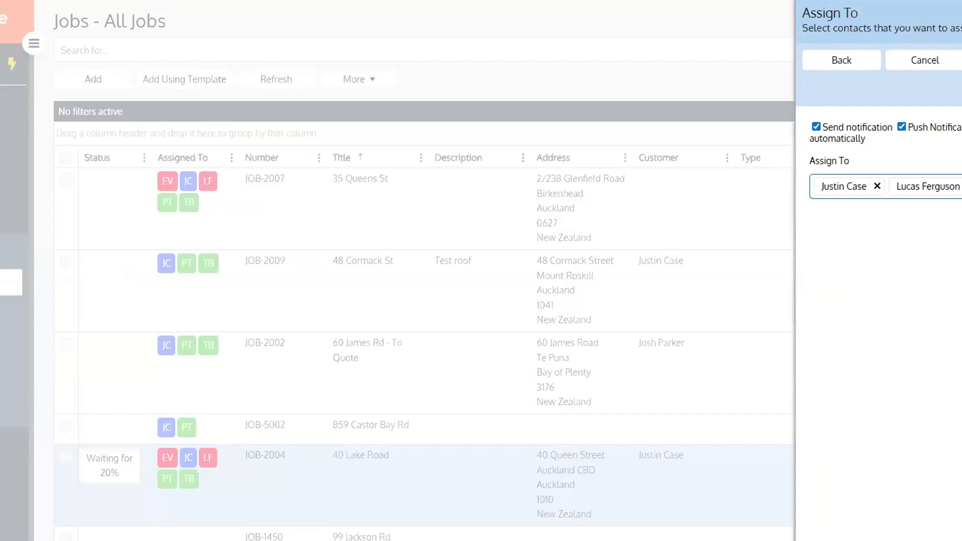
{"action": "left_click", "coordinate": [961, 60]}
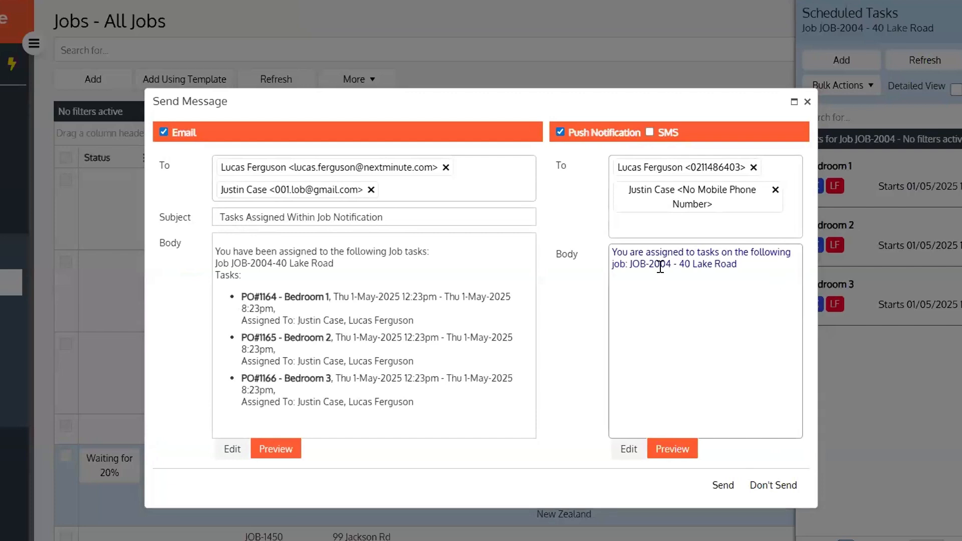
{"action": "left_click", "coordinate": [722, 487]}
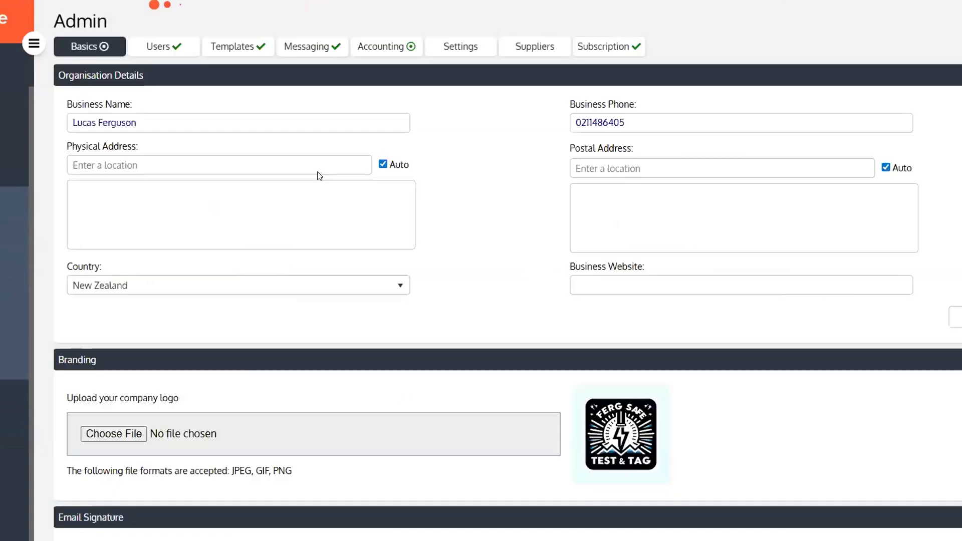
Browse the template sections on the Admin Messaging tab
{"action": "left_click", "coordinate": [310, 49]}
{"action": "scroll", "coordinate": [526, 291], "scroll_direction": "down", "scroll_amount": 1}
{"action": "scroll", "coordinate": [524, 283], "scroll_direction": "down", "scroll_amount": 5}
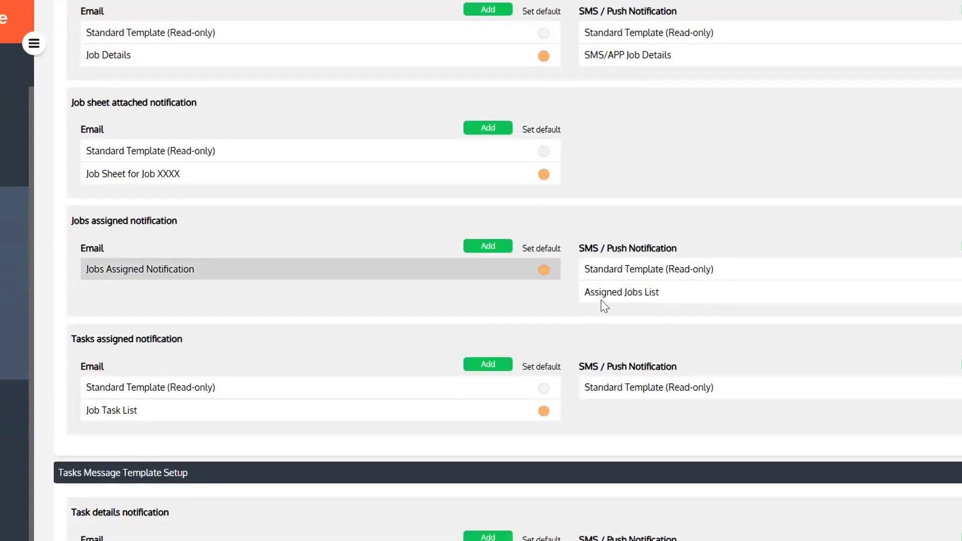
{"action": "scroll", "coordinate": [670, 307], "scroll_direction": "down", "scroll_amount": 1}
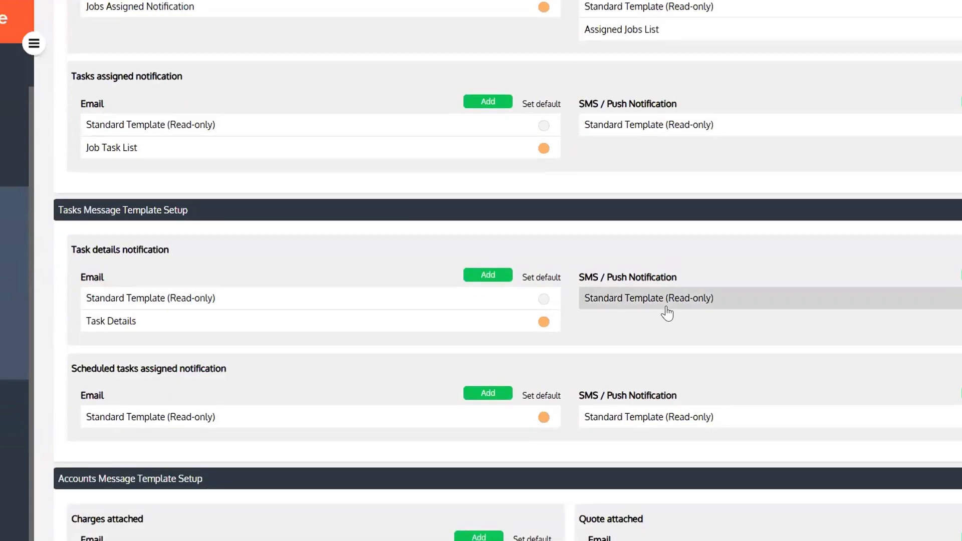
{"action": "scroll", "coordinate": [668, 313], "scroll_direction": "down", "scroll_amount": 3}
{"action": "scroll", "coordinate": [668, 313], "scroll_direction": "down", "scroll_amount": 3}
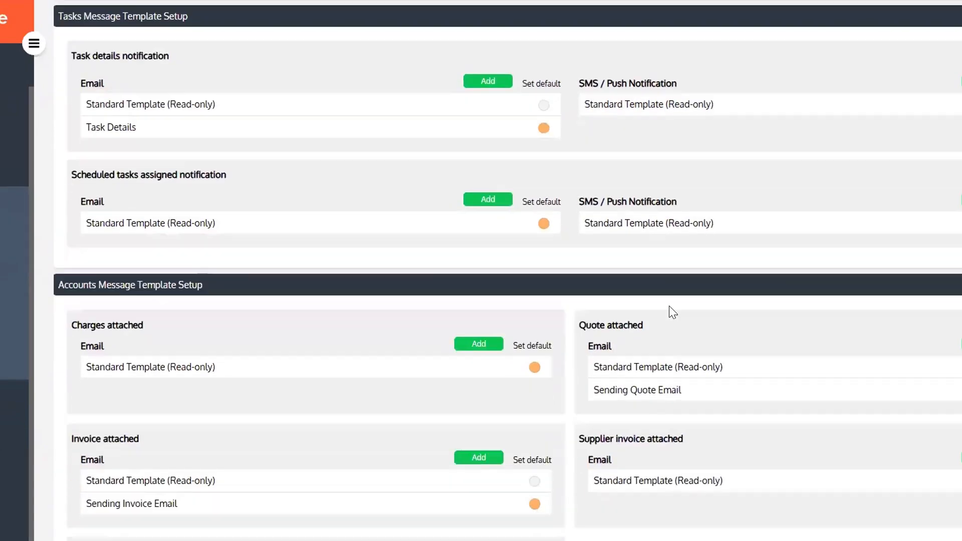
{"action": "scroll", "coordinate": [668, 313], "scroll_direction": "up", "scroll_amount": 8}
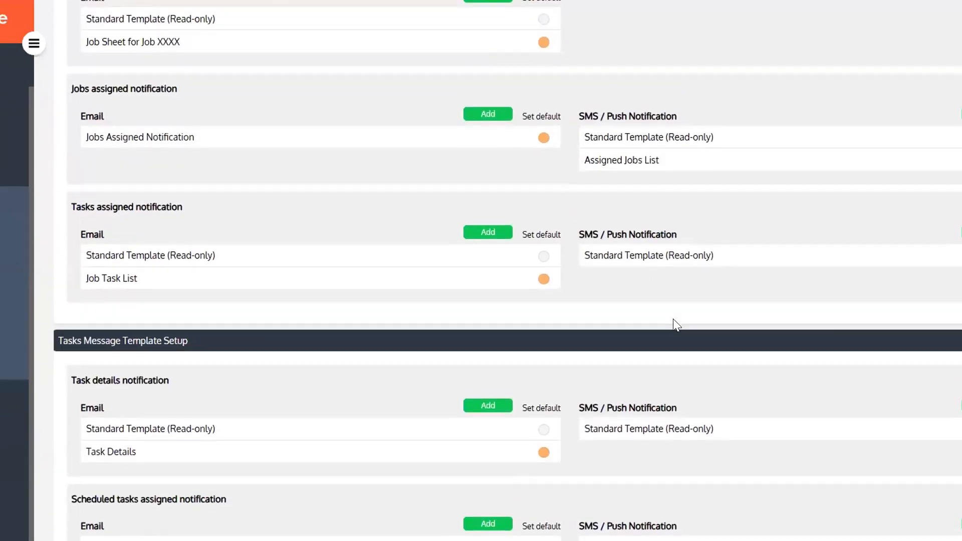
{"action": "scroll", "coordinate": [671, 323], "scroll_direction": "up", "scroll_amount": 1}
{"action": "scroll", "coordinate": [665, 325], "scroll_direction": "down", "scroll_amount": 5}
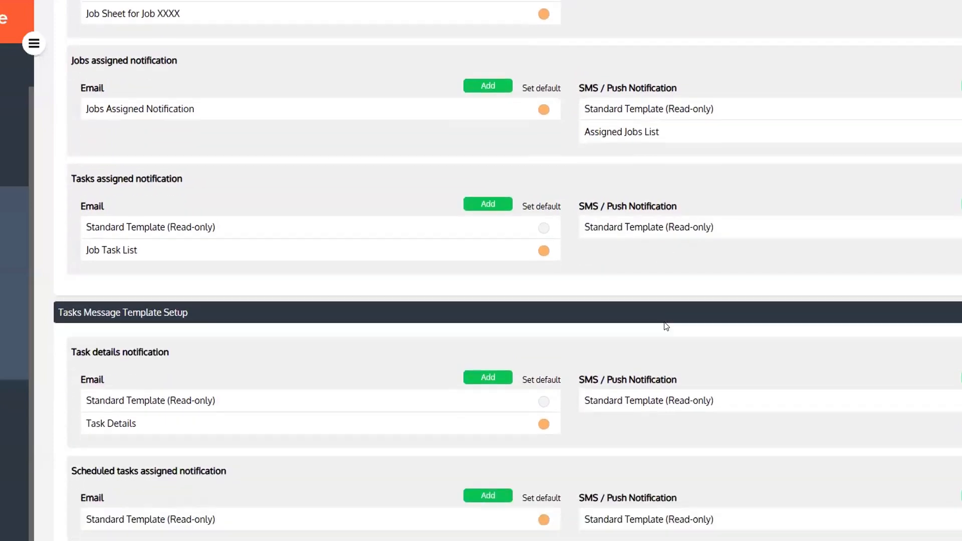
{"action": "scroll", "coordinate": [666, 326], "scroll_direction": "down", "scroll_amount": 13}
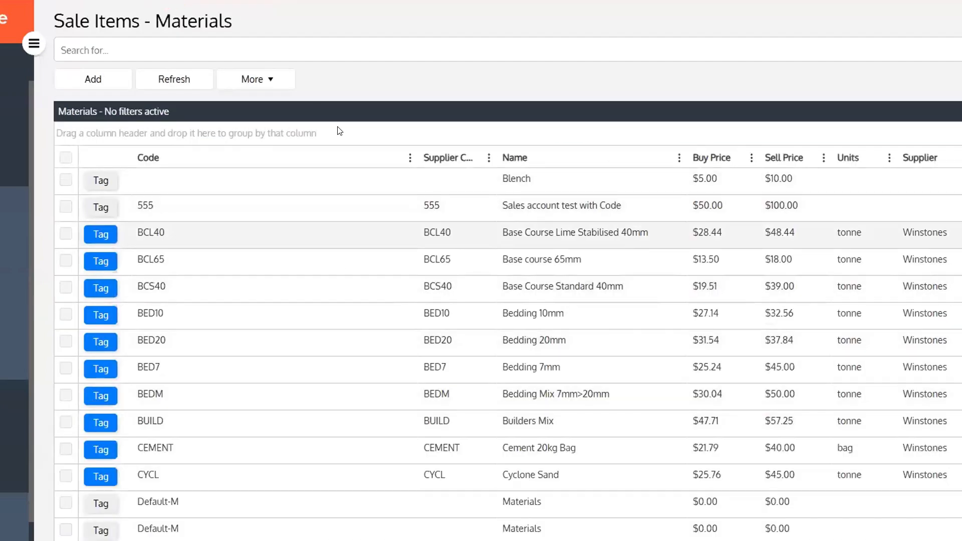
Start Import Materials Sale Items from the More menu and go to choose the import file
{"action": "left_click", "coordinate": [251, 89]}
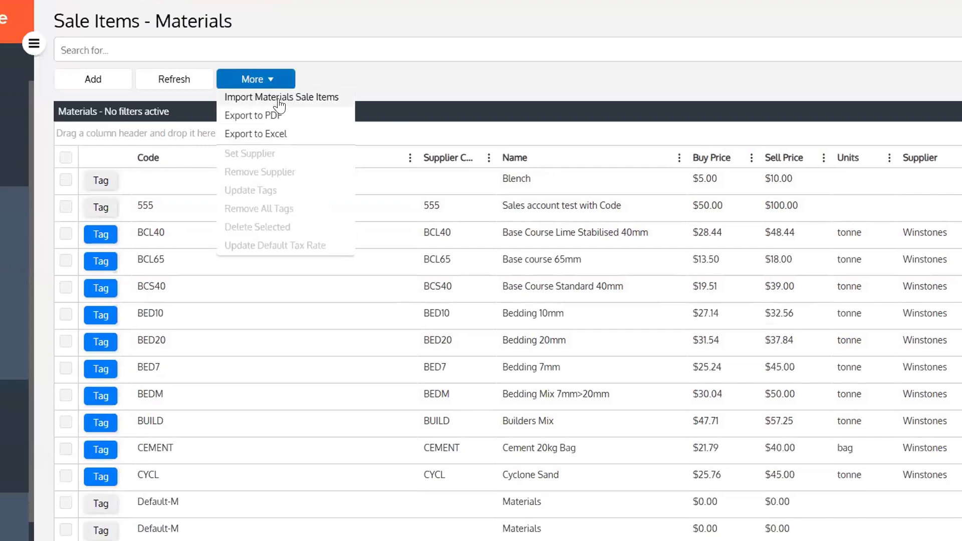
{"action": "left_click", "coordinate": [304, 103]}
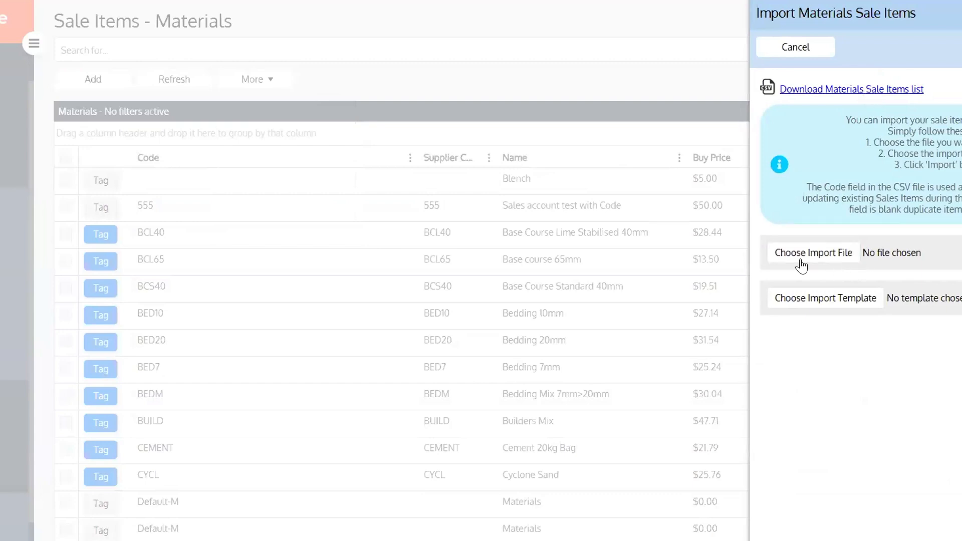
{"action": "left_click", "coordinate": [855, 259]}
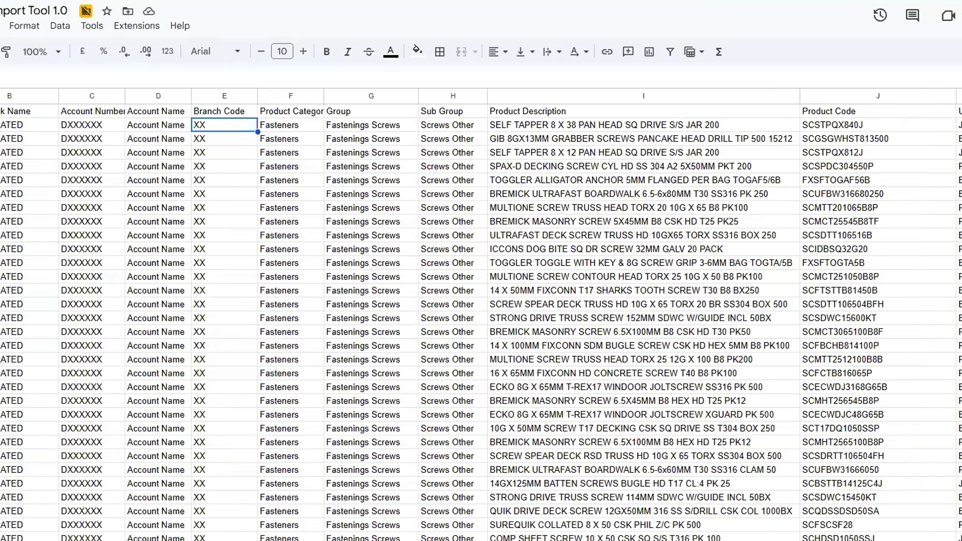
Inspect the combined description formula in the import tool sheet
{"action": "scroll", "coordinate": [850, 164], "scroll_direction": "right", "scroll_amount": 5}
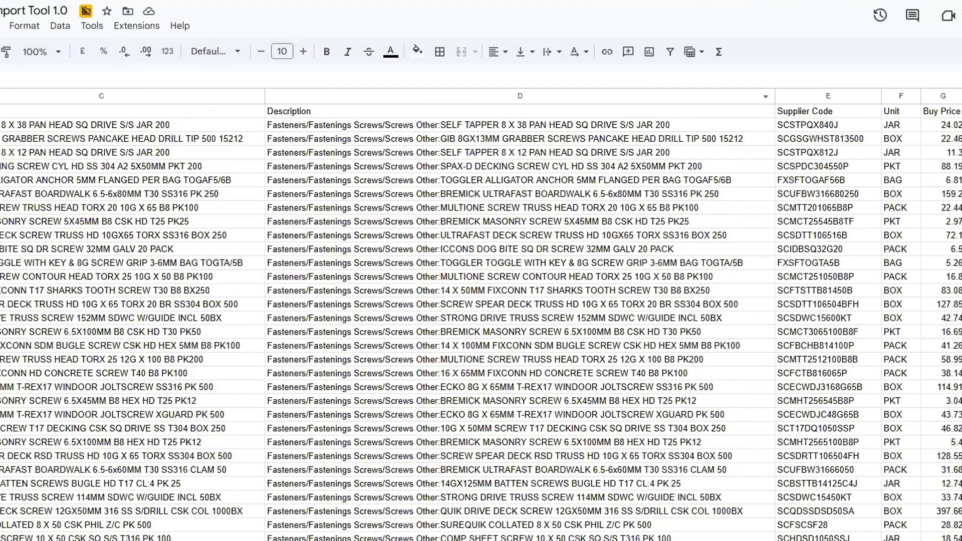
{"action": "left_click", "coordinate": [520, 540]}
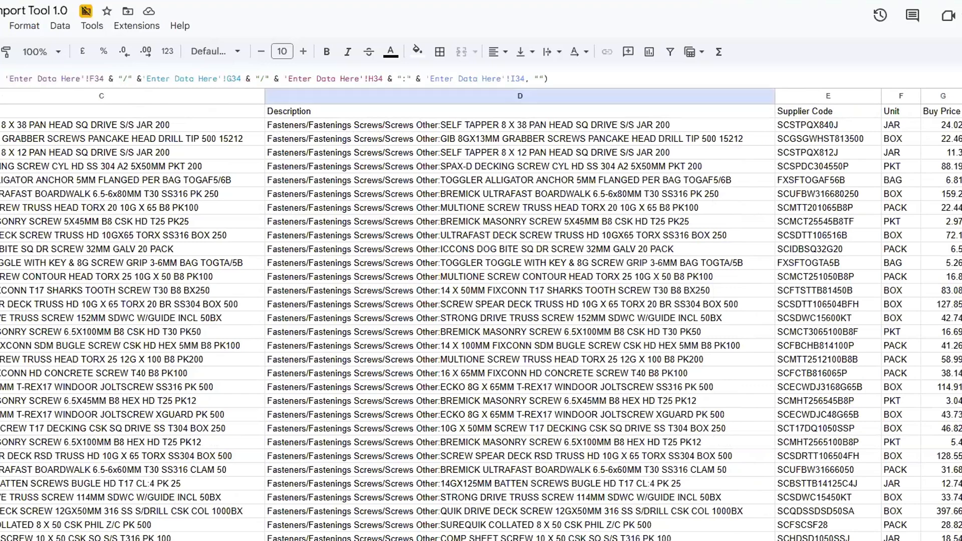
{"action": "scroll", "coordinate": [684, 198], "scroll_direction": "right", "scroll_amount": 6}
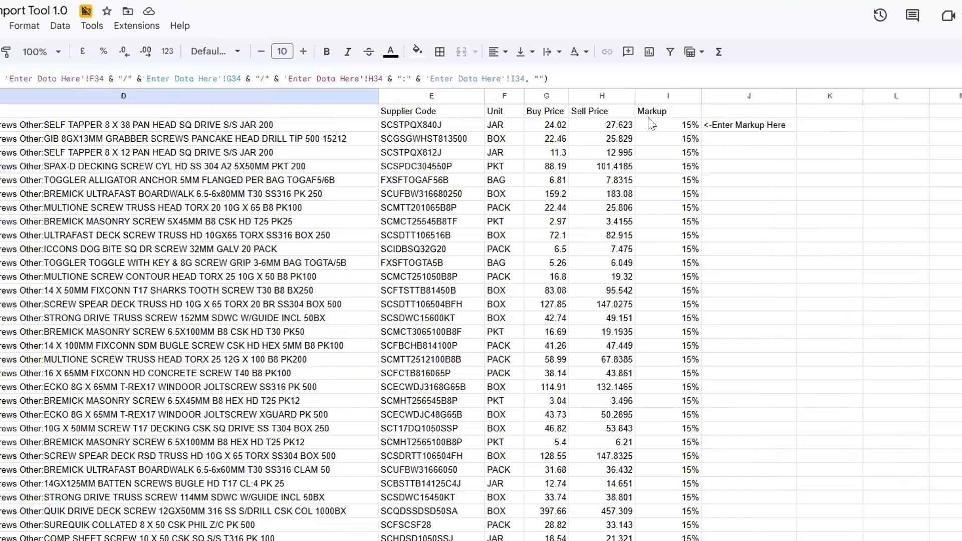
Change the I2 markup from 15% to 10% and bring up the File > Download formats
{"action": "left_click", "coordinate": [643, 129]}
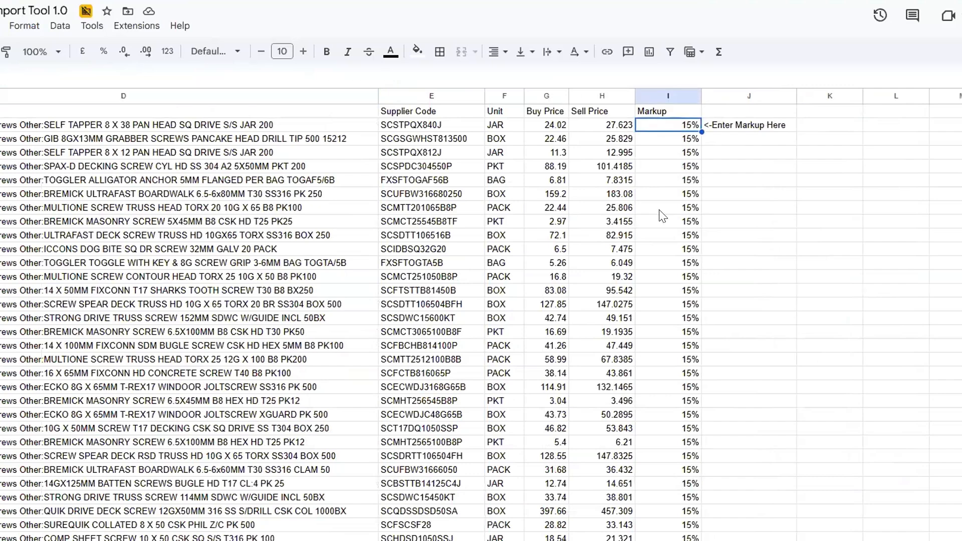
{"action": "double_click", "coordinate": [680, 125]}
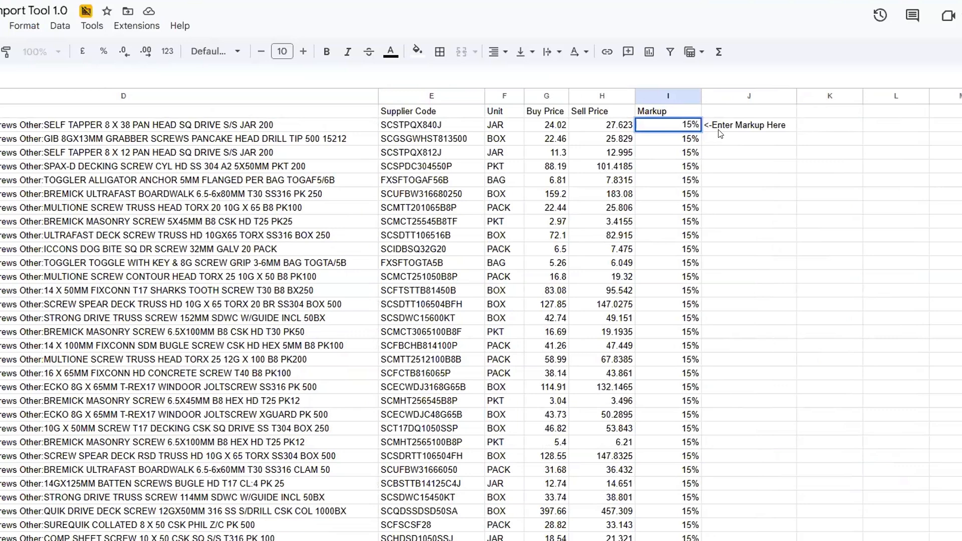
{"action": "key", "text": "ctrl+a"}
{"action": "type", "text": "10"}
{"action": "left_click", "coordinate": [735, 154]}
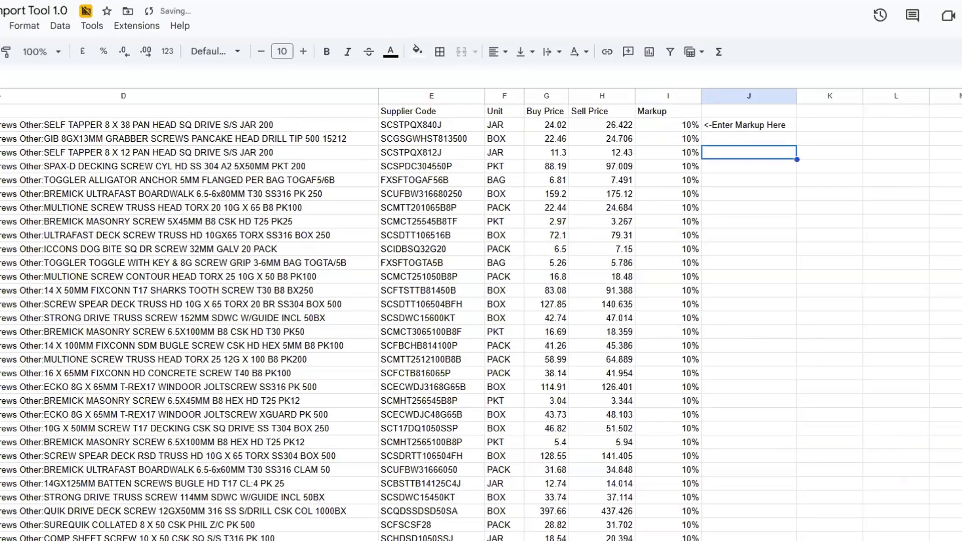
{"action": "left_click", "coordinate": [0, 26]}
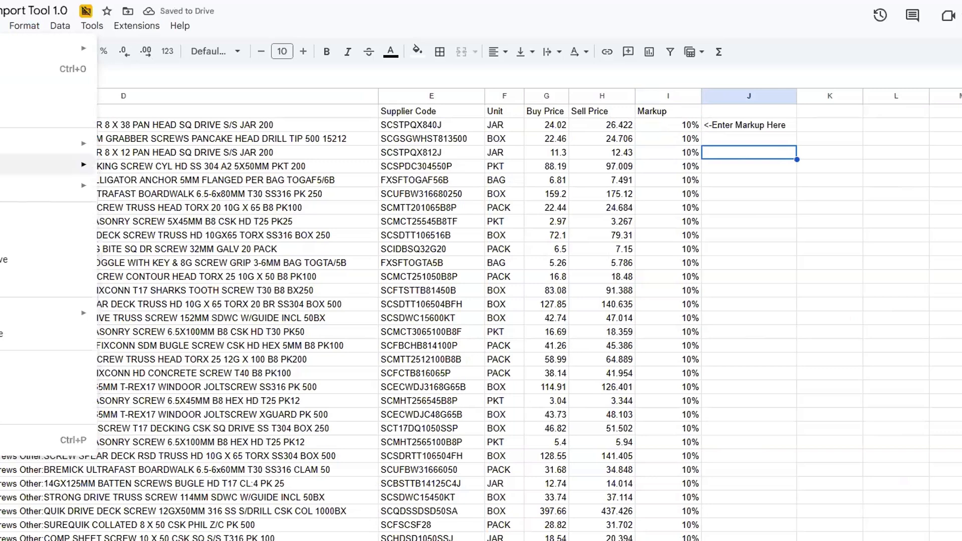
{"action": "mouse_move", "coordinate": [2, 185]}
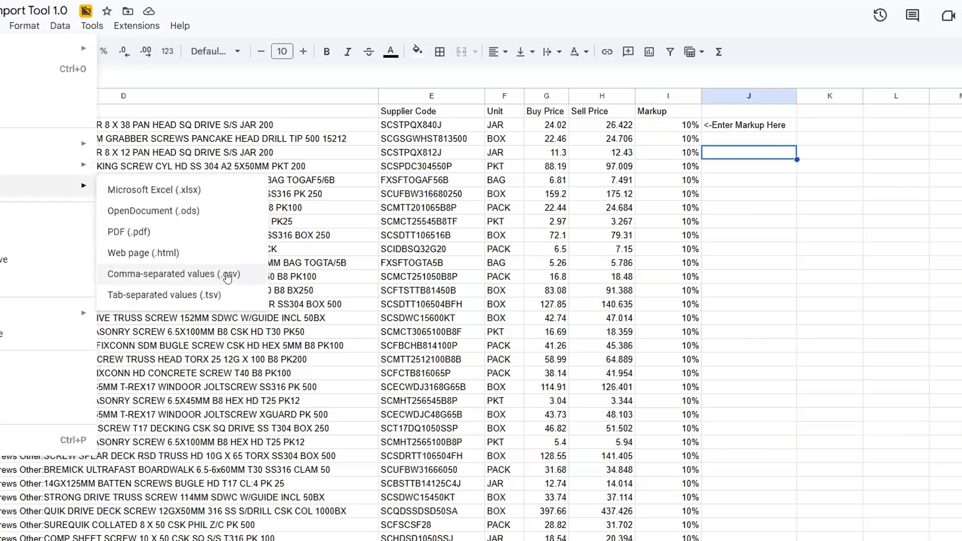
Download the sheet as CSV, load it as the materials import file, and add a new import template
{"action": "left_click", "coordinate": [857, 70]}
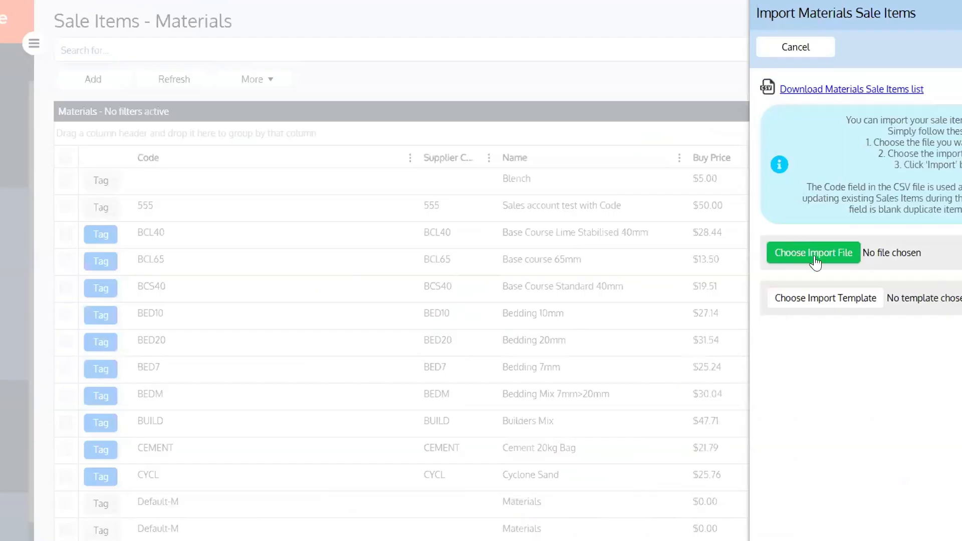
{"action": "left_click", "coordinate": [841, 257]}
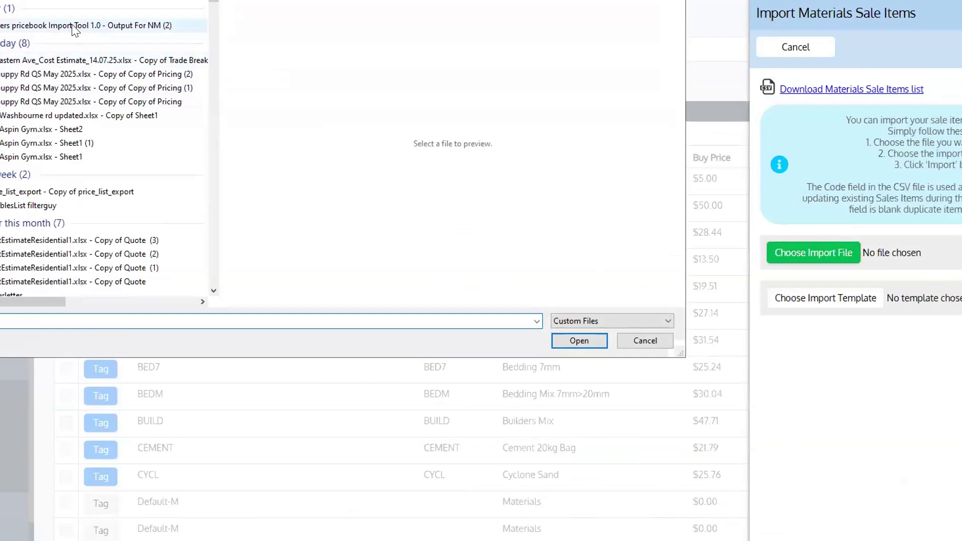
{"action": "left_click", "coordinate": [95, 21]}
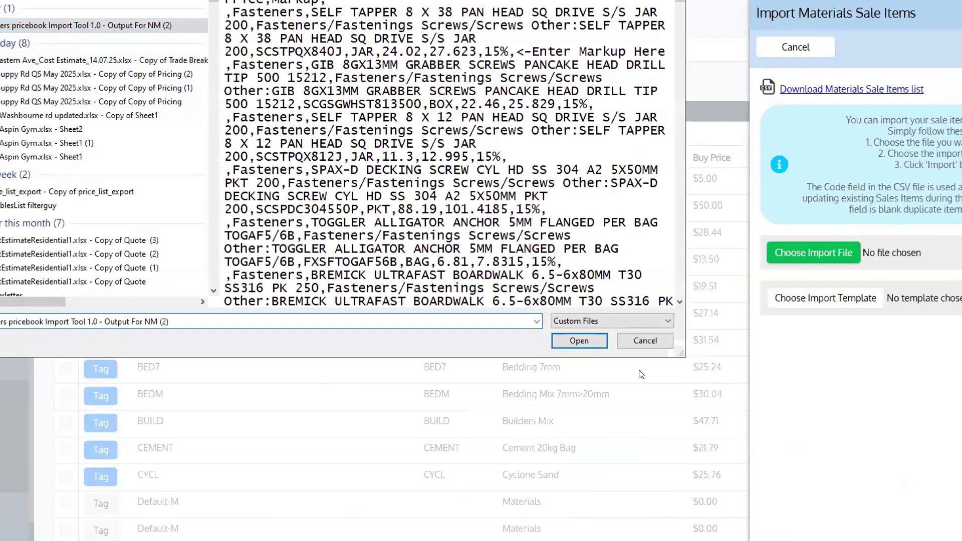
{"action": "left_click", "coordinate": [580, 341]}
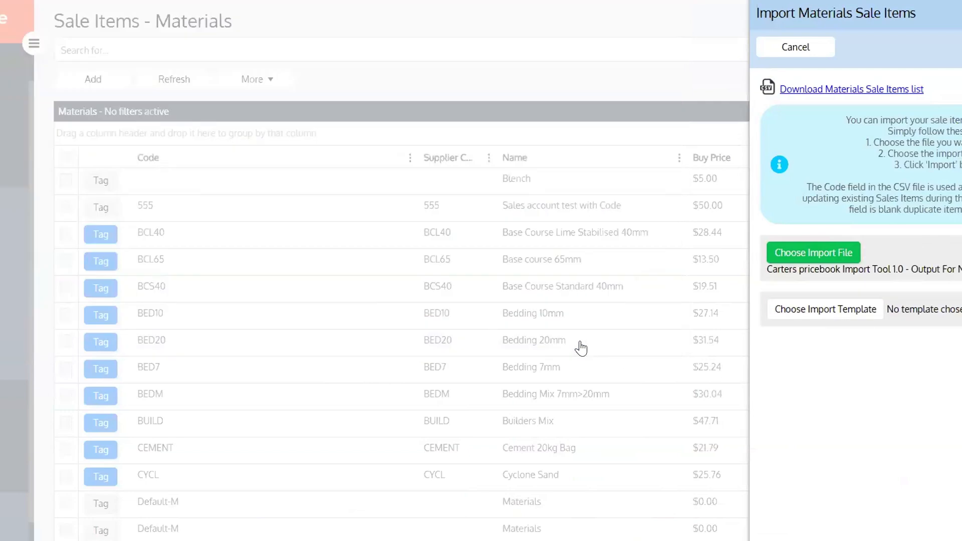
{"action": "left_click", "coordinate": [858, 312]}
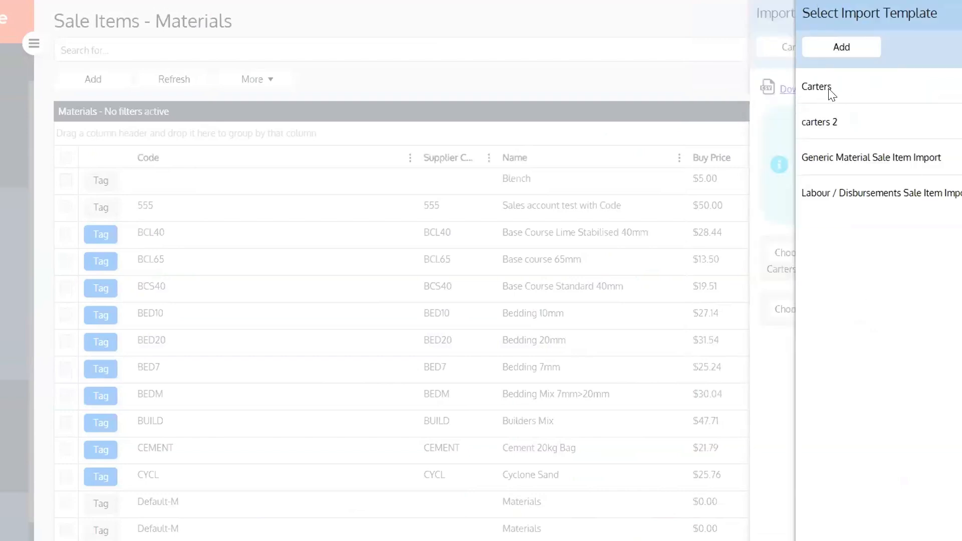
{"action": "left_click", "coordinate": [851, 47]}
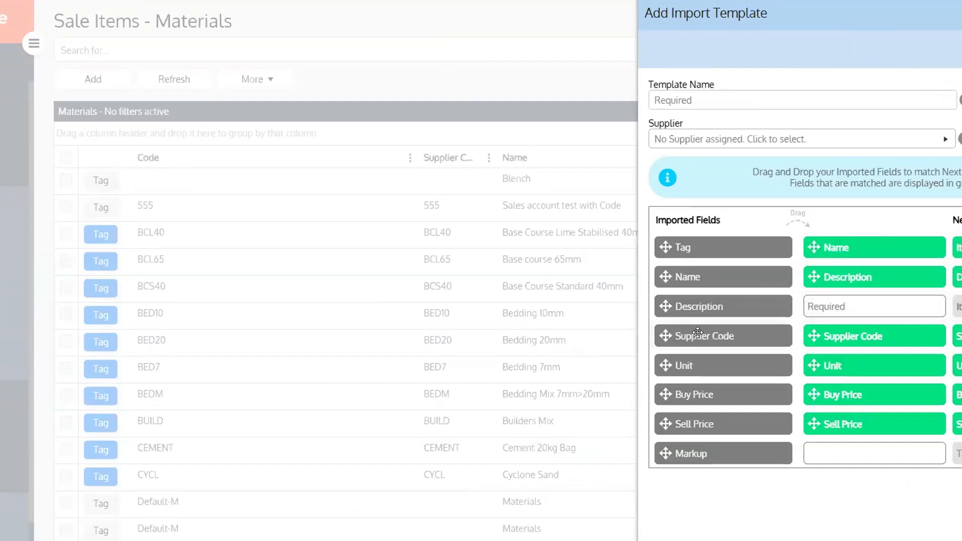
Map Supplier Code to the Description slot and Markup to Tag, and name the template 'Carters 3'
{"action": "left_click_drag", "start_coordinate": [692, 334], "coordinate": [837, 302]}
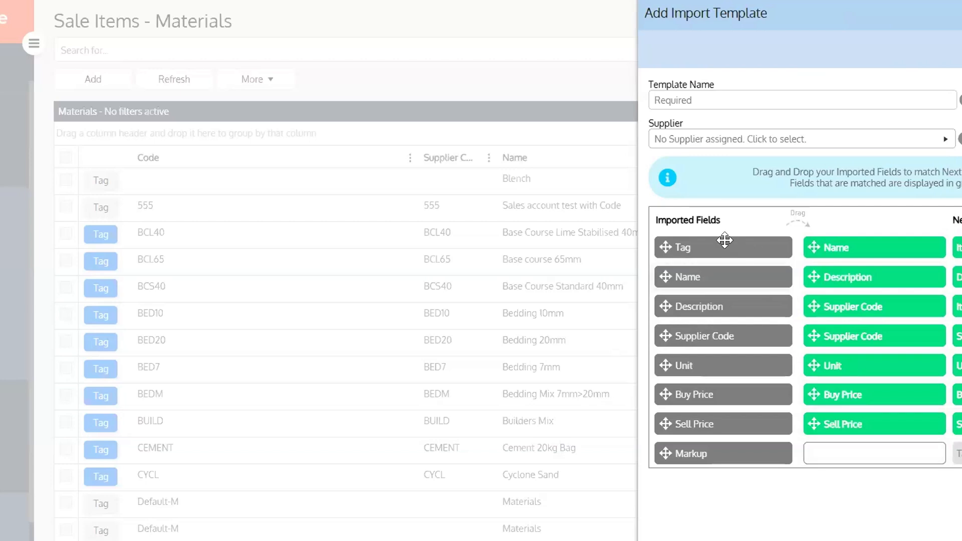
{"action": "left_click_drag", "start_coordinate": [726, 240], "coordinate": [901, 461]}
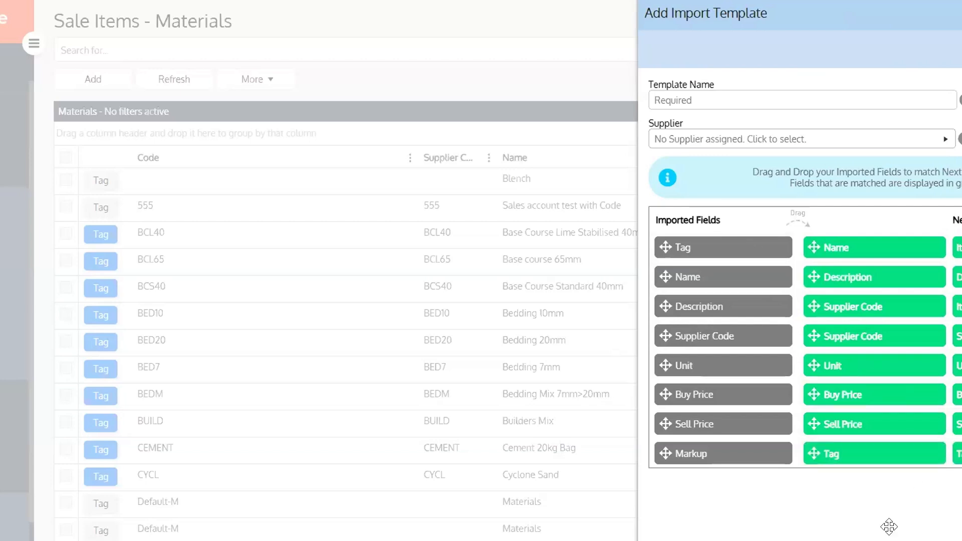
{"action": "left_click", "coordinate": [705, 98]}
{"action": "type", "text": "Cart"}
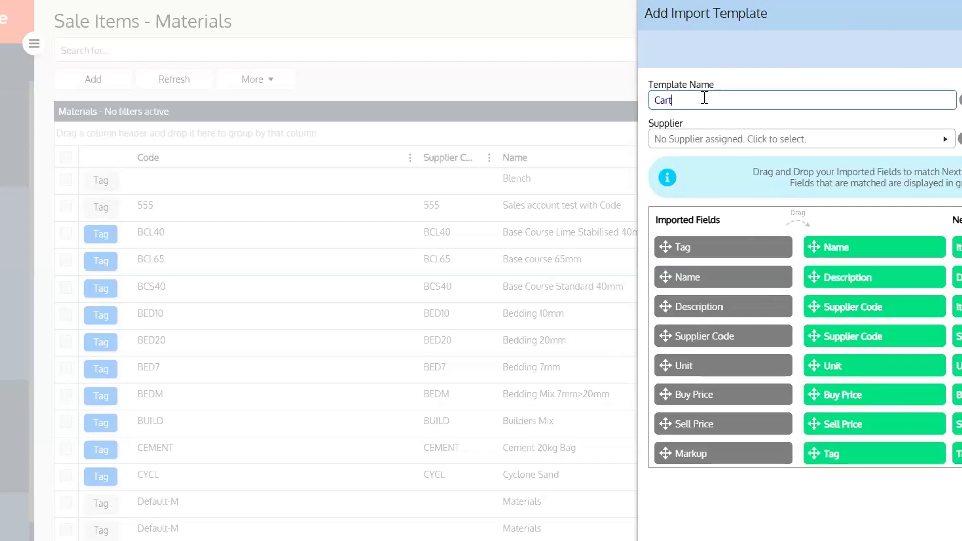
{"action": "type", "text": "ers 2"}
{"action": "key", "text": "BackSpace"}
{"action": "type", "text": "3"}
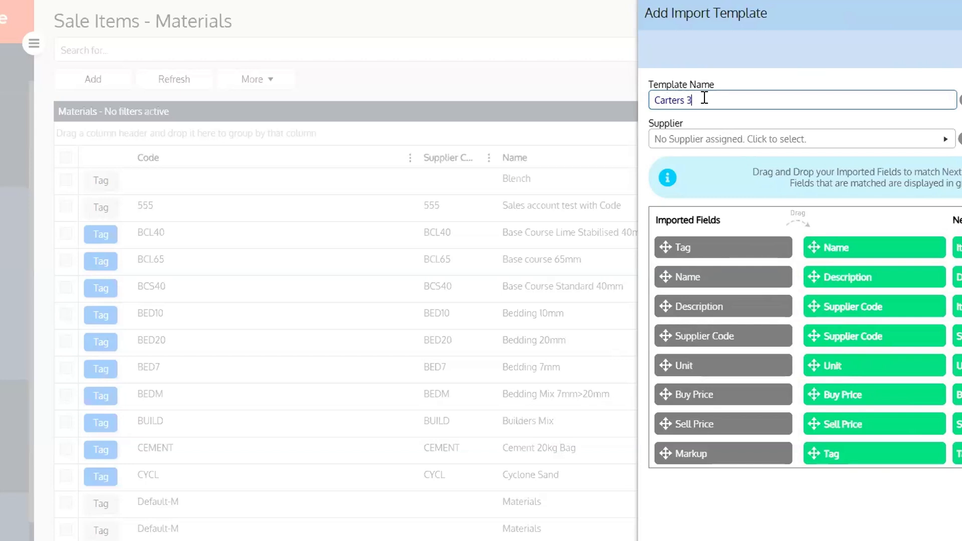
Set Carters as the template's supplier, save it, and start the import
{"action": "left_click", "coordinate": [714, 139]}
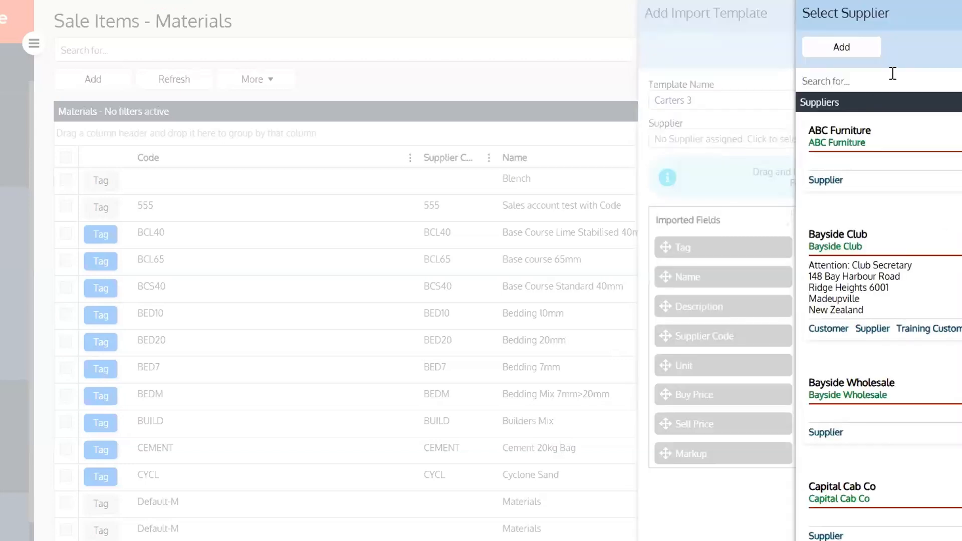
{"action": "type", "text": "carters"}
{"action": "left_click", "coordinate": [874, 146]}
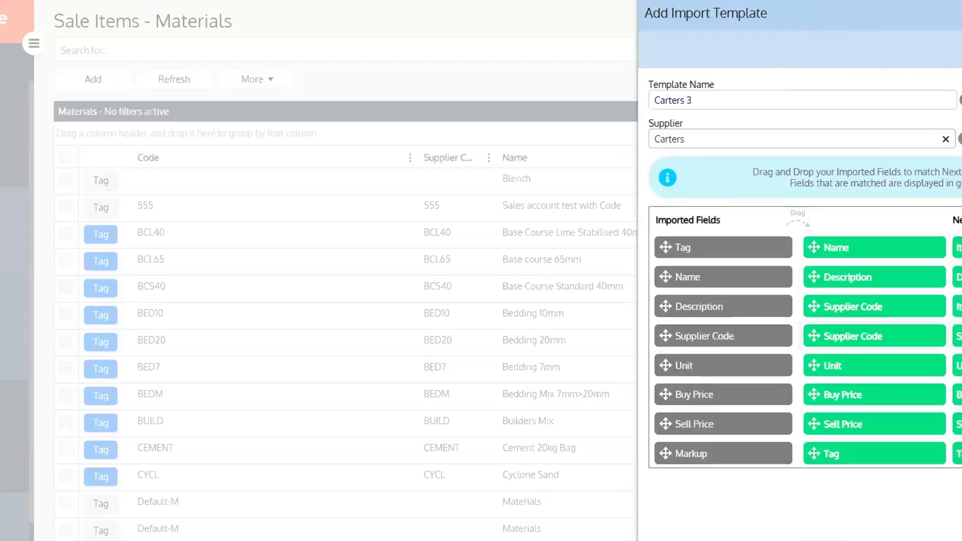
{"action": "left_click", "coordinate": [881, 157]}
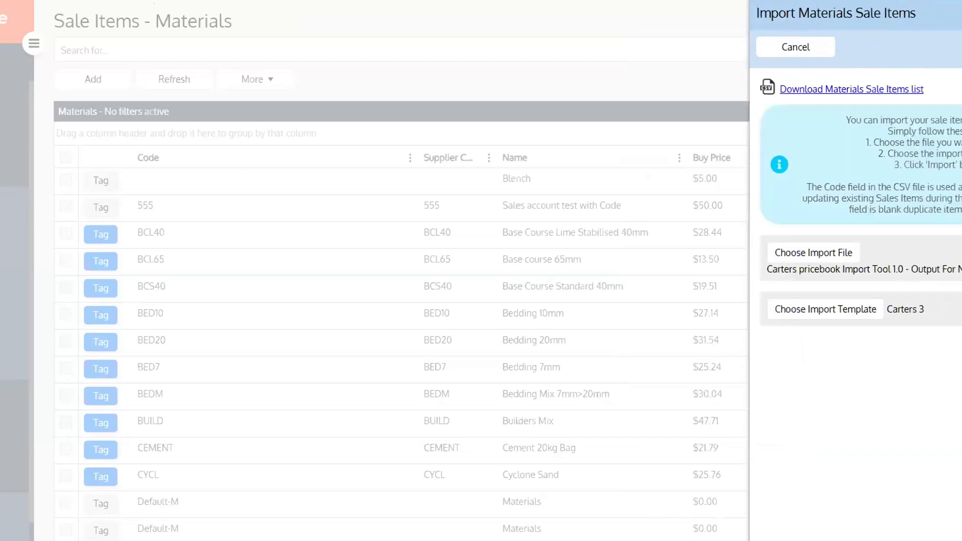
{"action": "left_click", "coordinate": [958, 47]}
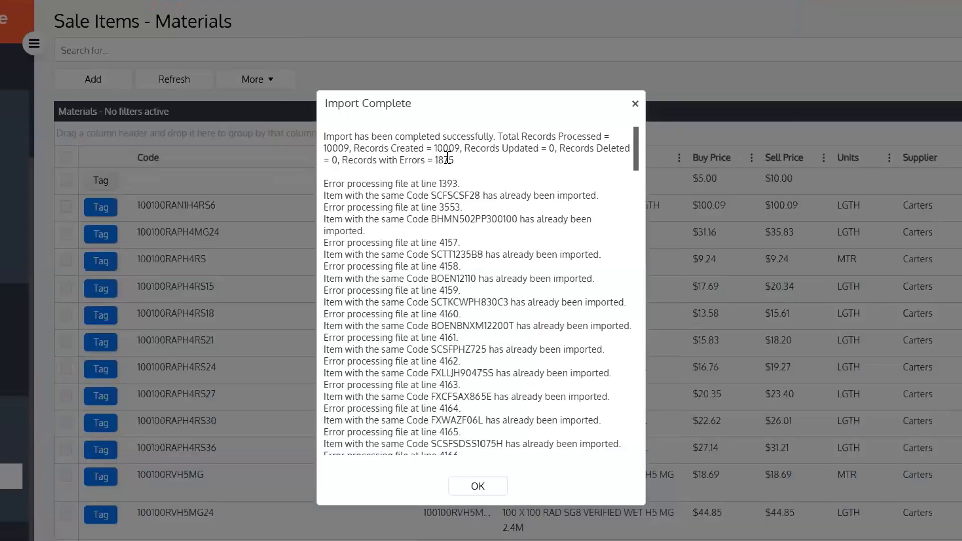
Review the 1875-error count and a duplicate item code, then close the import summary
{"action": "left_click_drag", "start_coordinate": [435, 159], "coordinate": [449, 160]}
{"action": "left_click_drag", "start_coordinate": [431, 196], "coordinate": [480, 196]}
{"action": "left_click", "coordinate": [492, 485]}
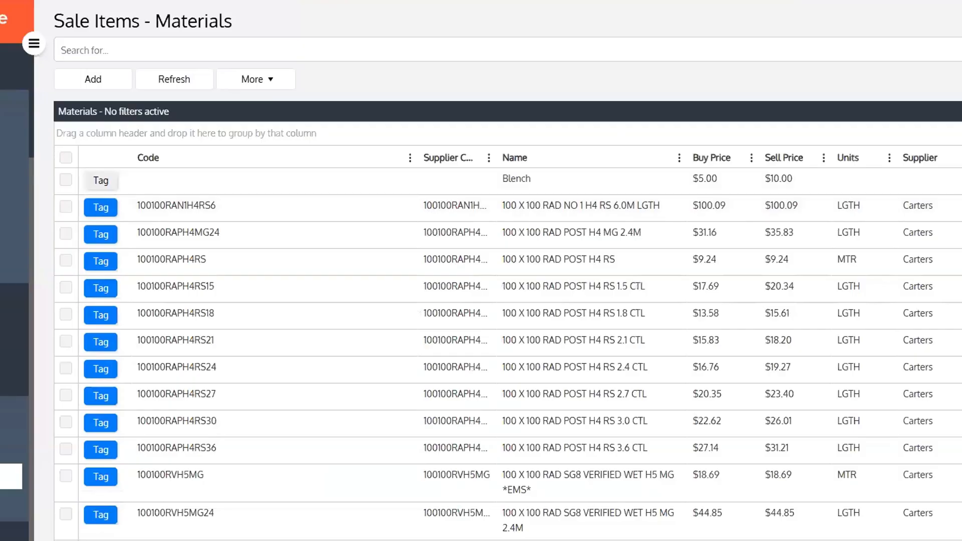
Clear the Materials Supplier filter, check the category choices, and switch to Disbursements
{"action": "left_click", "coordinate": [960, 111]}
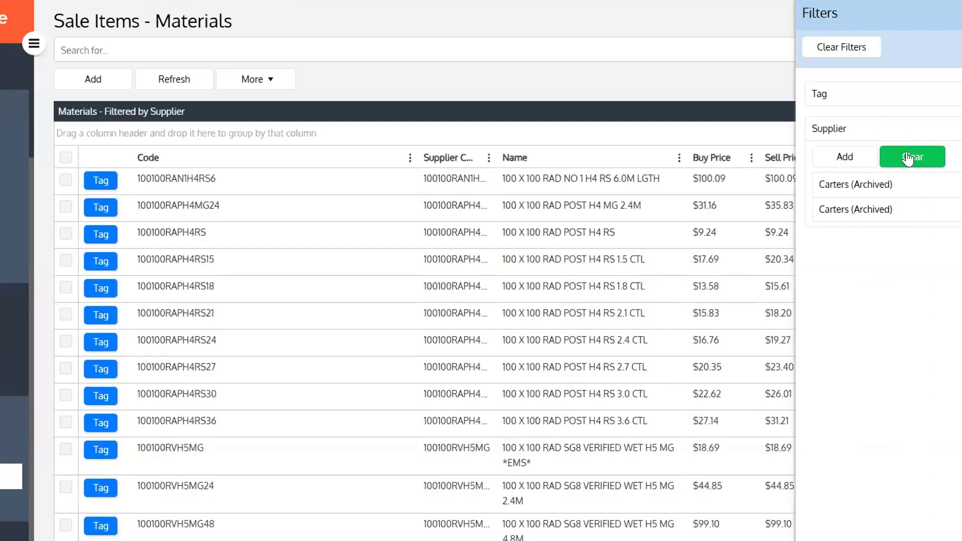
{"action": "left_click", "coordinate": [908, 158]}
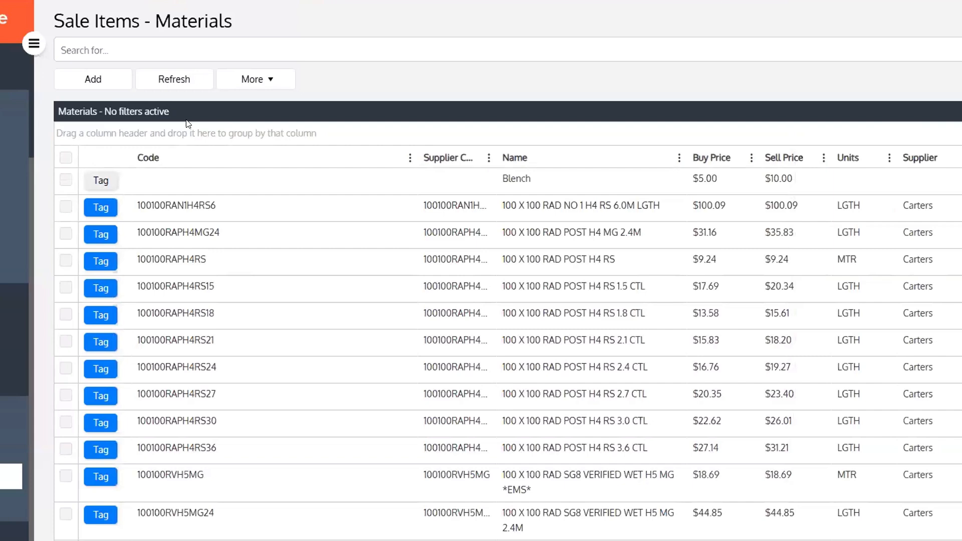
{"action": "left_click", "coordinate": [766, 183]}
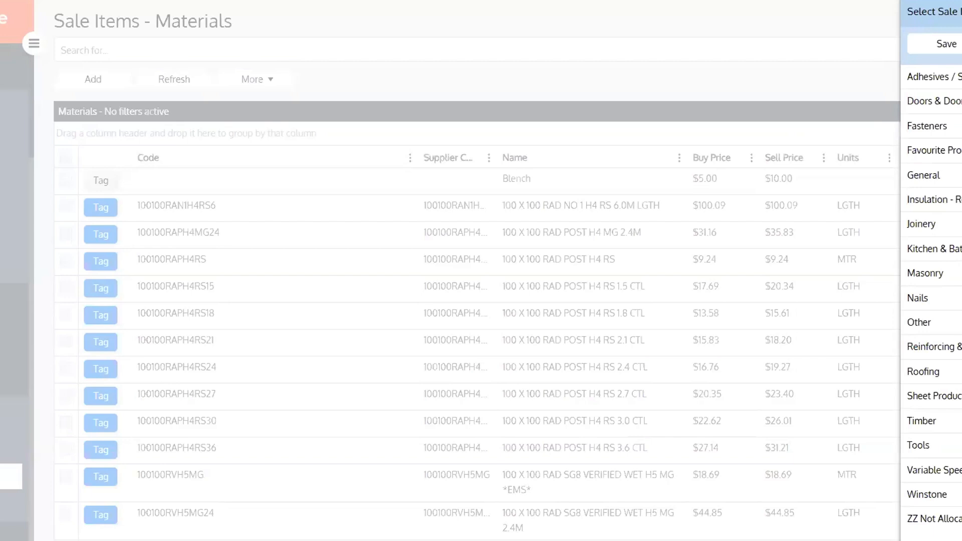
{"action": "left_click", "coordinate": [778, 49]}
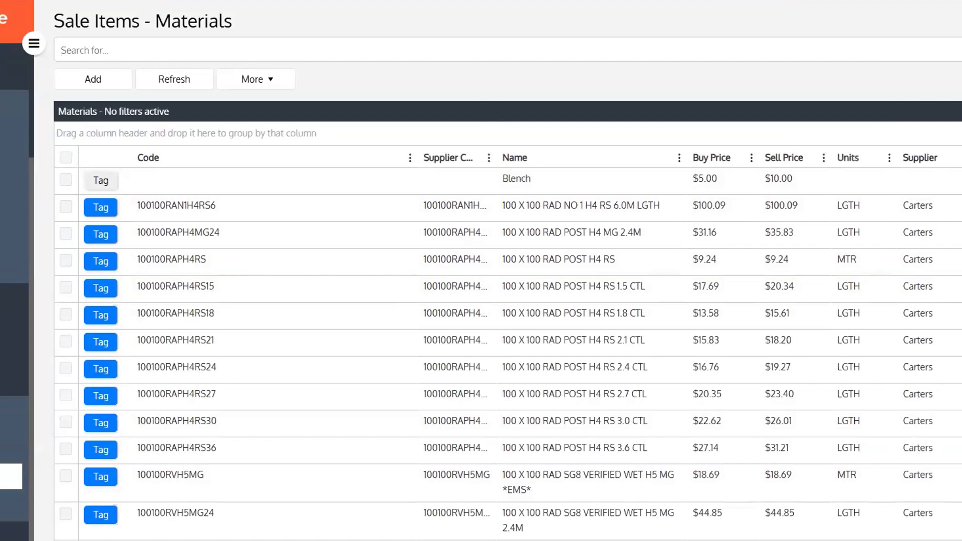
{"action": "left_click", "coordinate": [11, 508]}
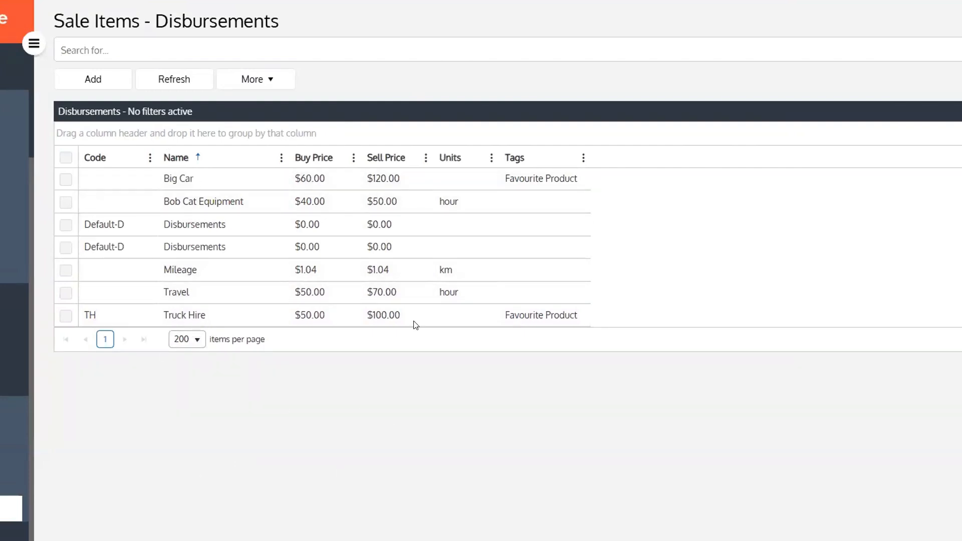
Start Import Disbursements Sale Items, then close the panel and confirm discarding the changes
{"action": "left_click", "coordinate": [289, 86]}
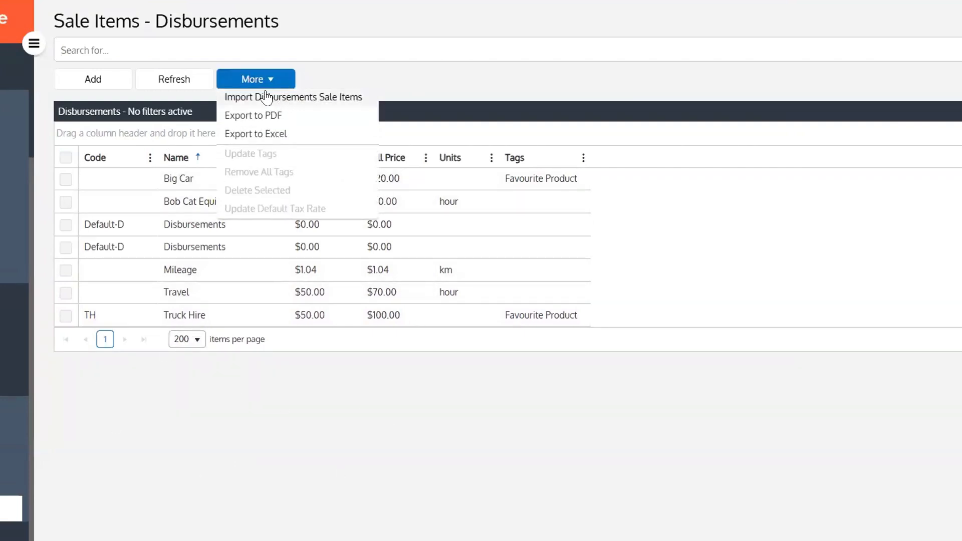
{"action": "left_click", "coordinate": [291, 97]}
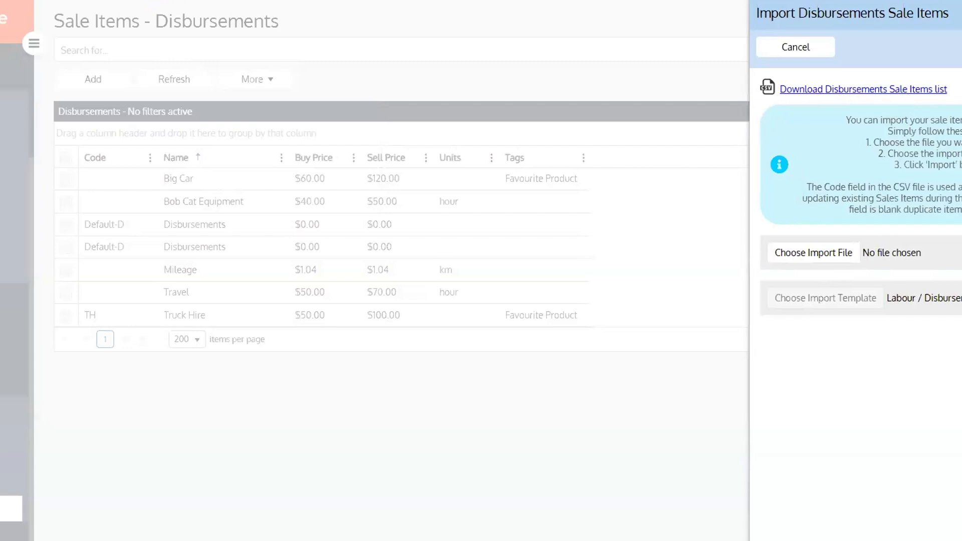
{"action": "left_click", "coordinate": [957, 31]}
{"action": "left_click", "coordinate": [451, 335]}
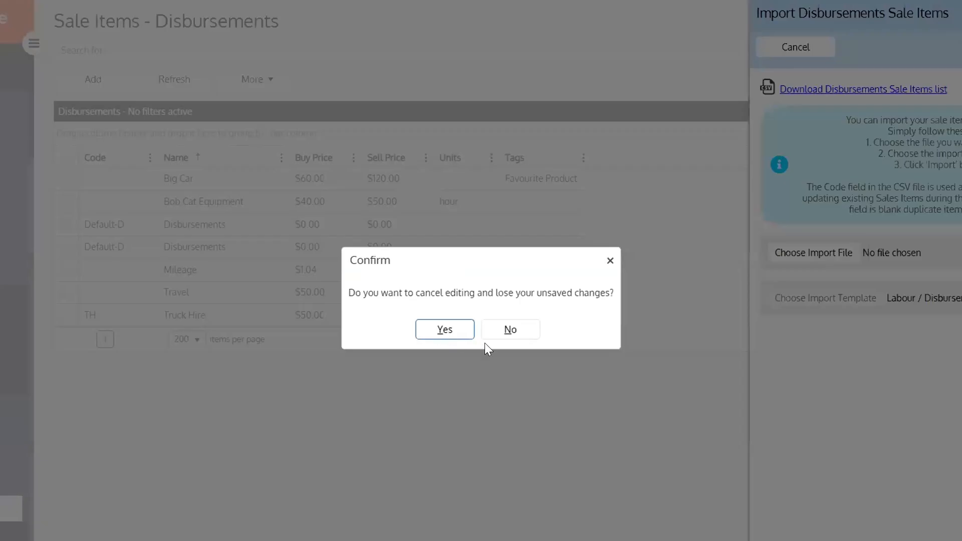
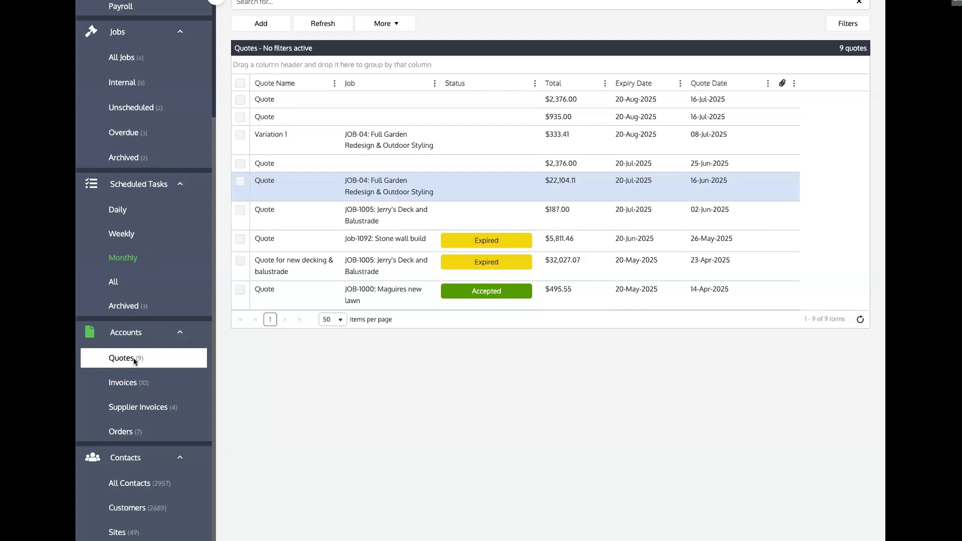
Open the Orders list to see its seven orders, including ORDER-1000 for $12,014.75
{"action": "scroll", "coordinate": [134, 358], "scroll_direction": "down", "scroll_amount": 1}
{"action": "left_click", "coordinate": [121, 393]}
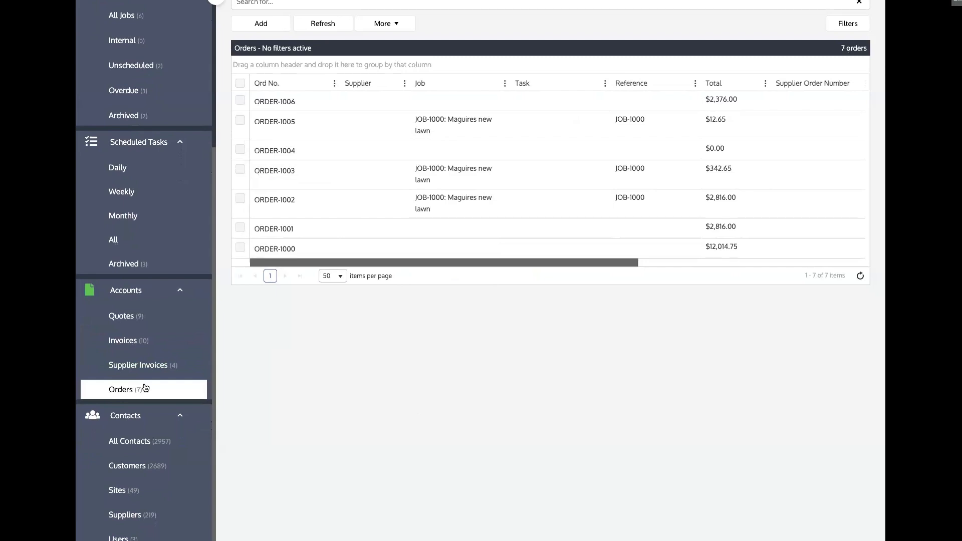
{"action": "scroll", "coordinate": [144, 388], "scroll_direction": "down", "scroll_amount": 1}
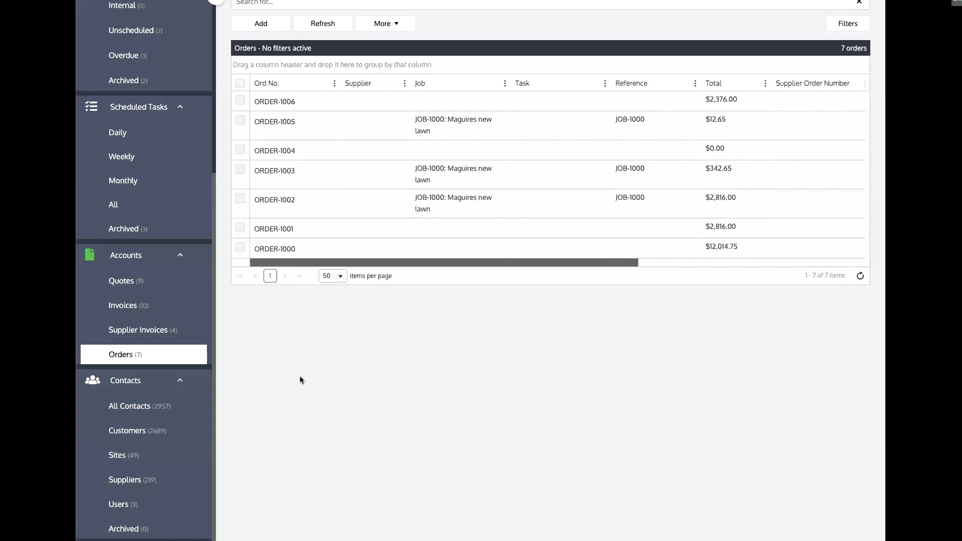
Go back to Quotes and add a new quote using an import file
{"action": "left_click", "coordinate": [132, 281]}
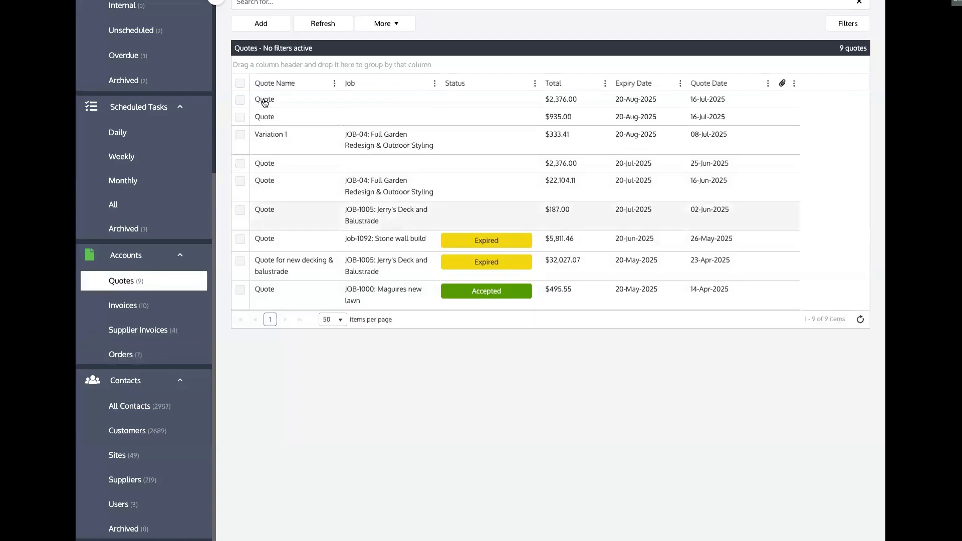
{"action": "left_click", "coordinate": [260, 24]}
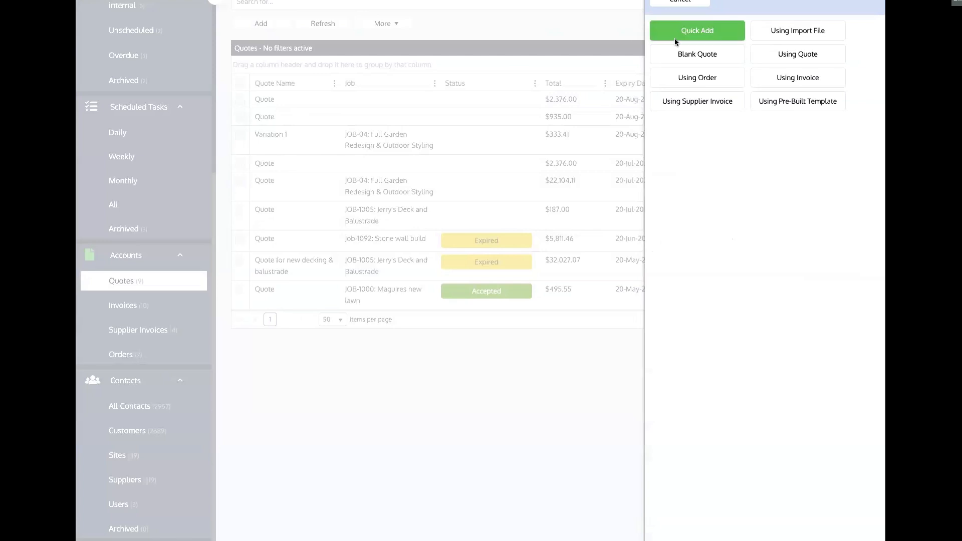
{"action": "left_click", "coordinate": [812, 34]}
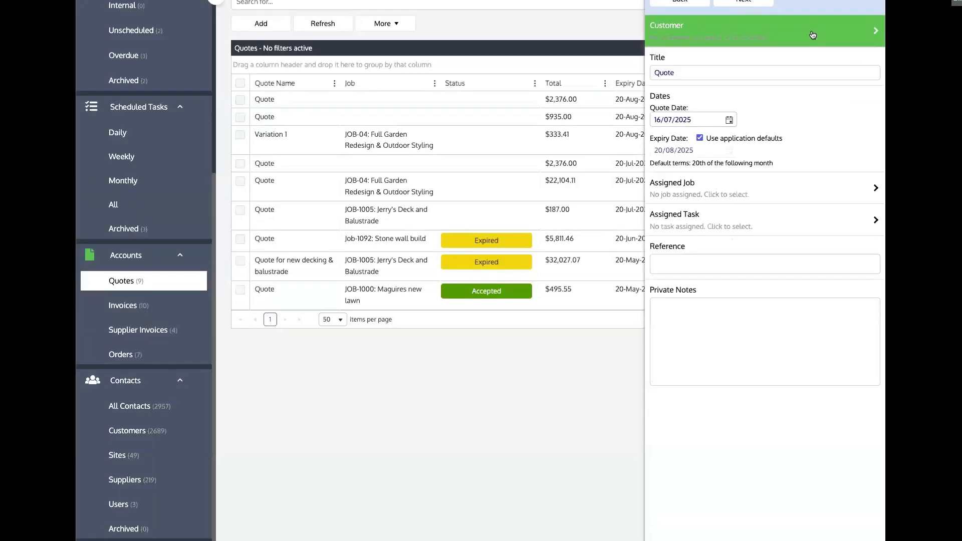
{"action": "left_click", "coordinate": [739, 4]}
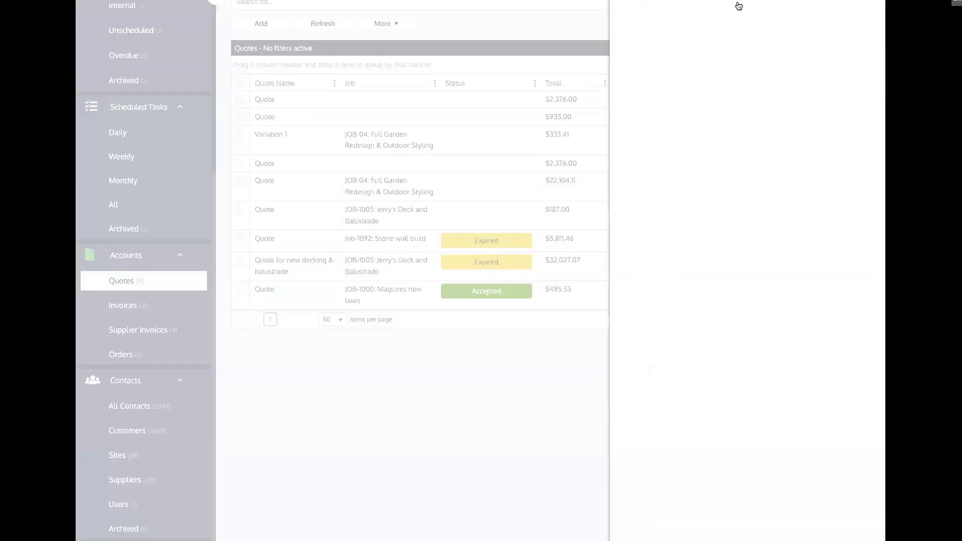
Return to the quote source choices, discard changes, and reselect Using Import File
{"action": "left_click", "coordinate": [651, 1]}
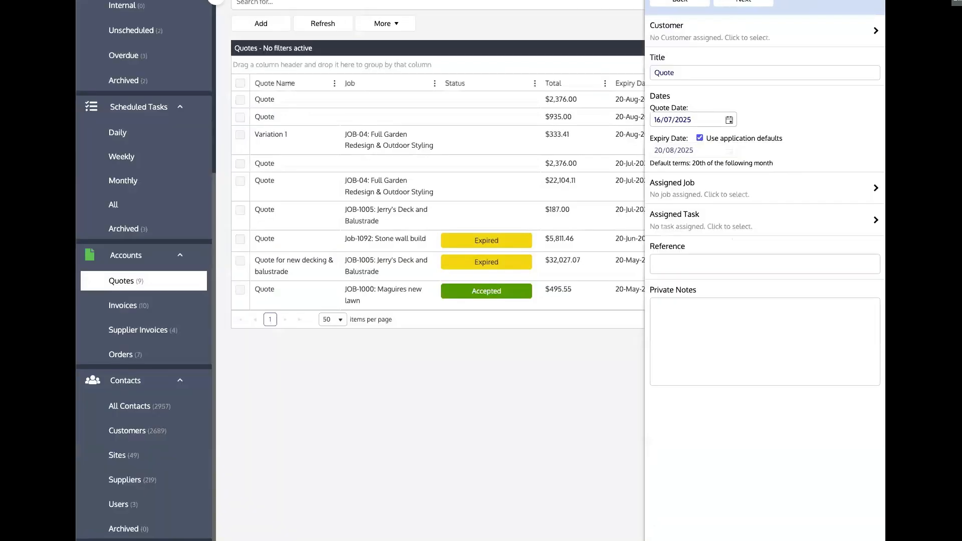
{"action": "left_click", "coordinate": [671, 2]}
{"action": "left_click", "coordinate": [506, 316]}
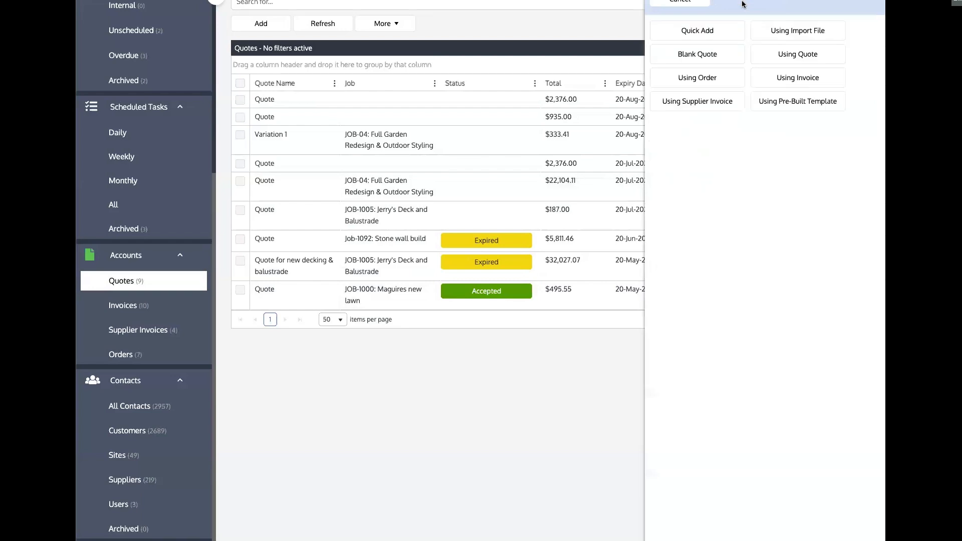
{"action": "left_click", "coordinate": [781, 29]}
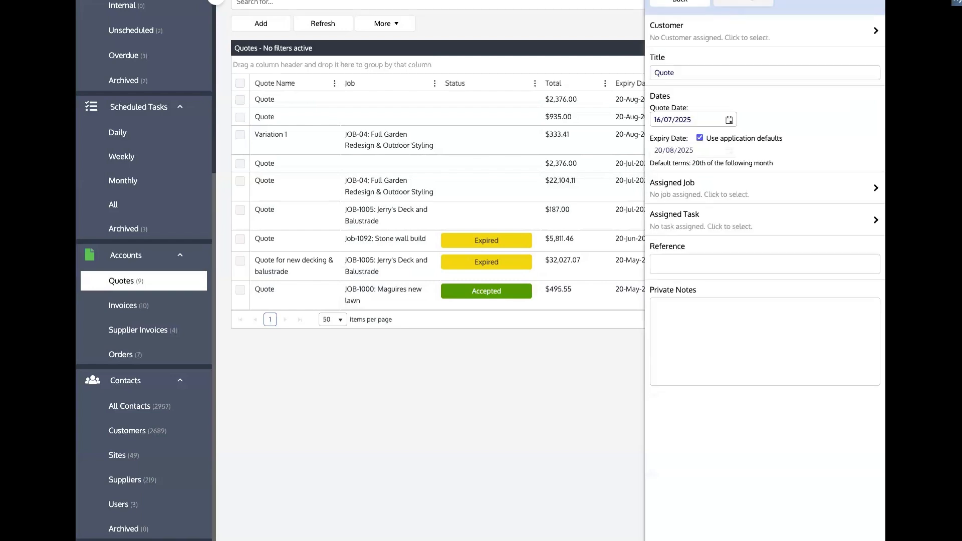
{"action": "left_click", "coordinate": [739, 4]}
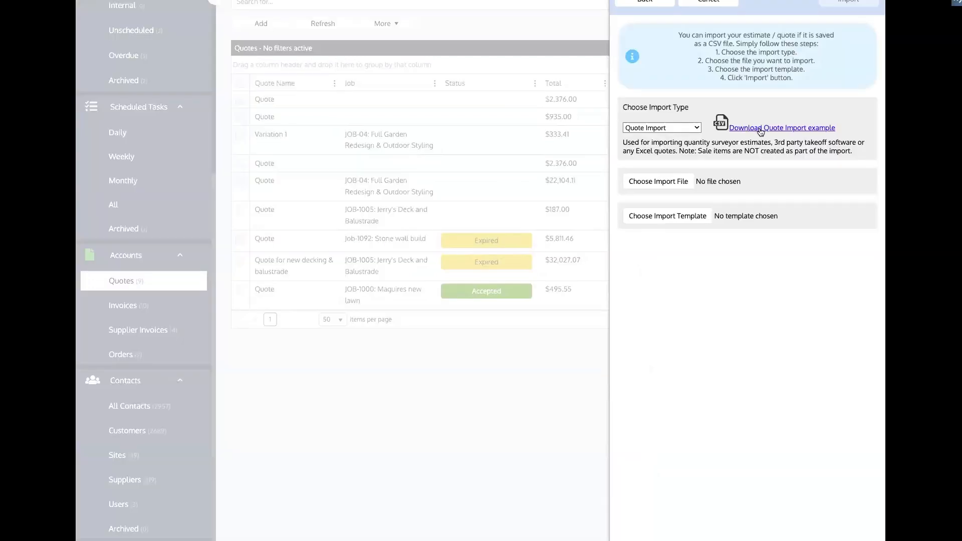